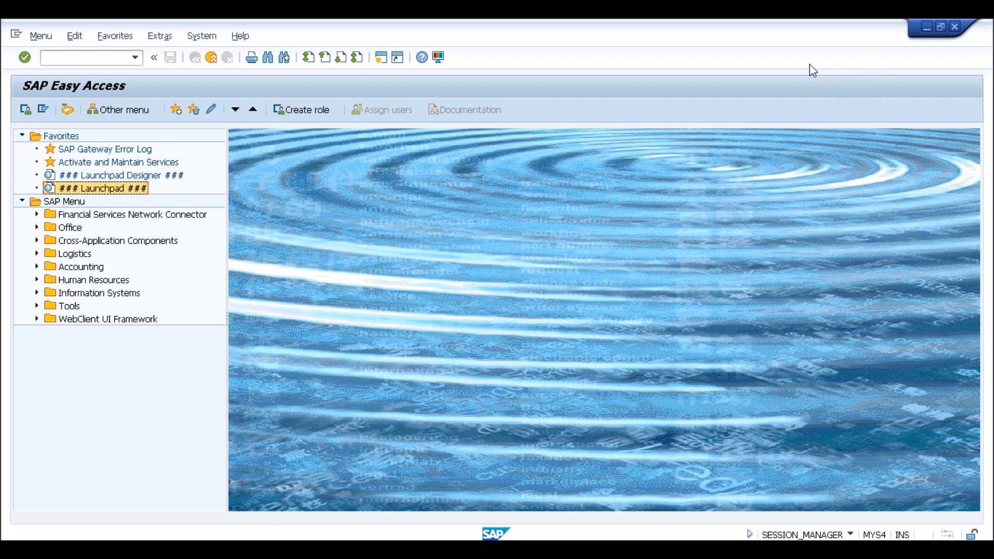
- Open transaction SPRO, display the SAP Reference IMG, and view the nodes under Enterprise Structure
left_click(79, 61)
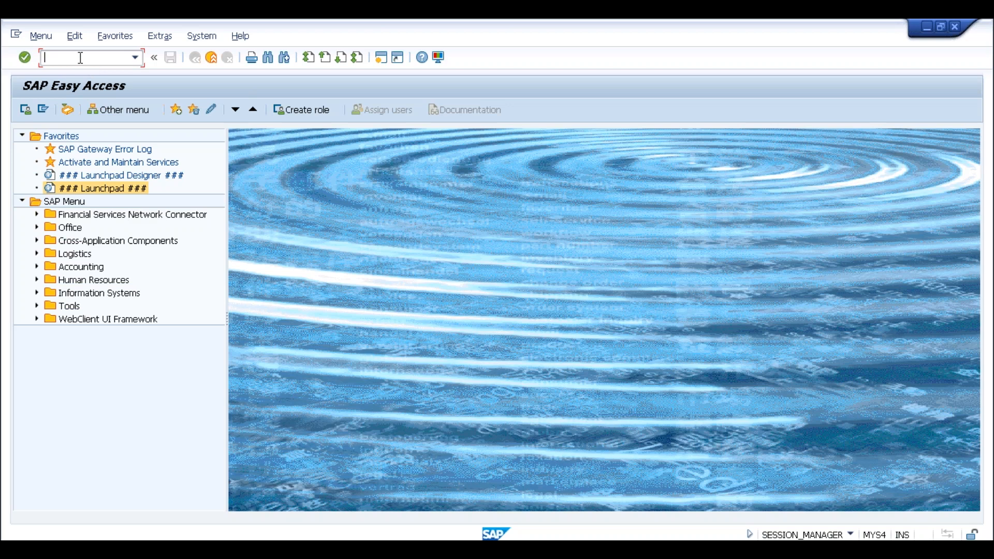
type("spro")
key("Return")
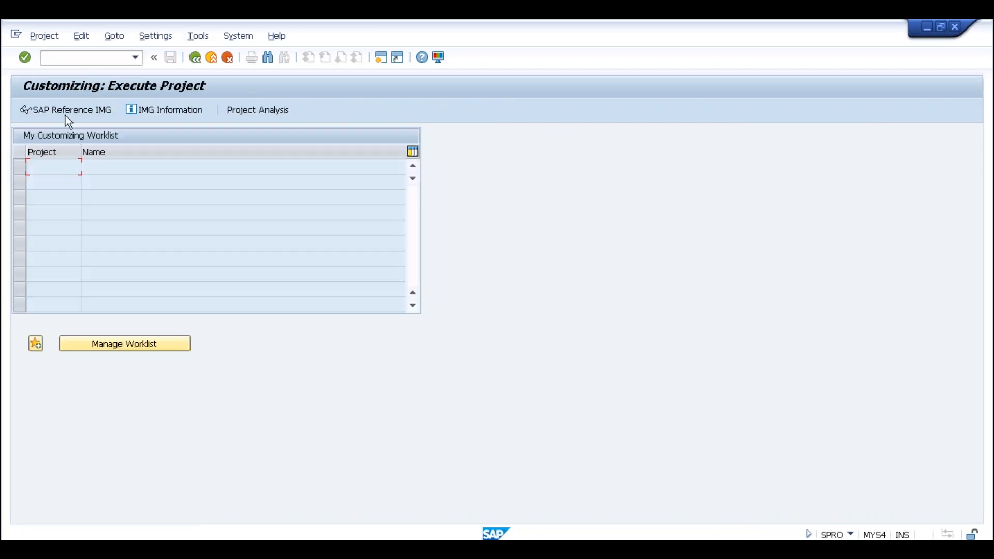
left_click(65, 116)
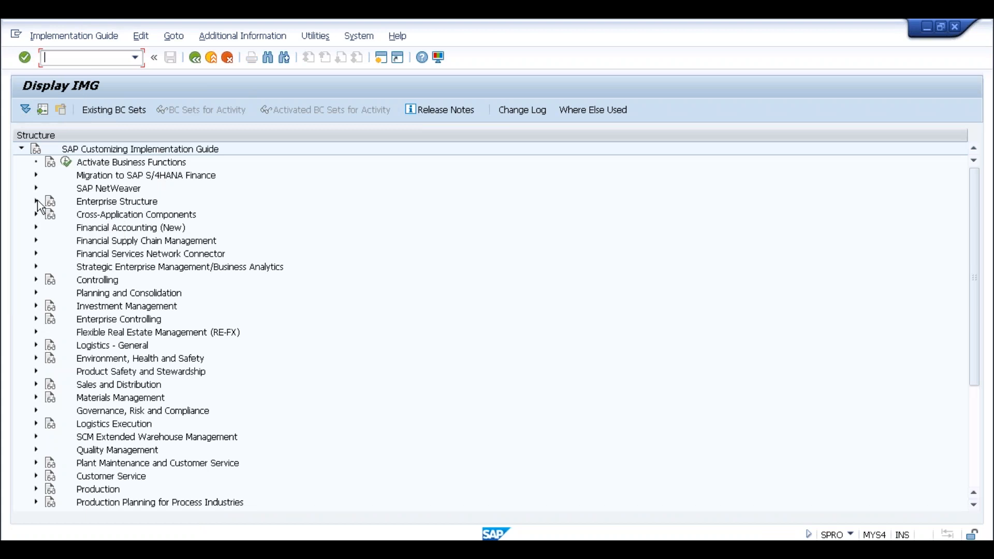
left_click(36, 200)
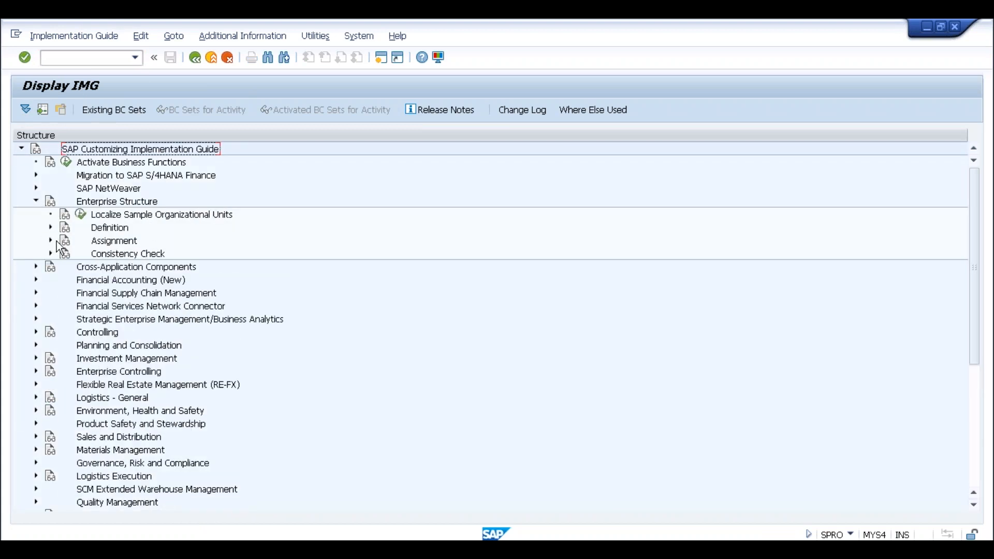
left_click(36, 201)
- Open the business partner transaction BP and set the partner search to find by vendor number
left_click(78, 56)
type("/nbp")
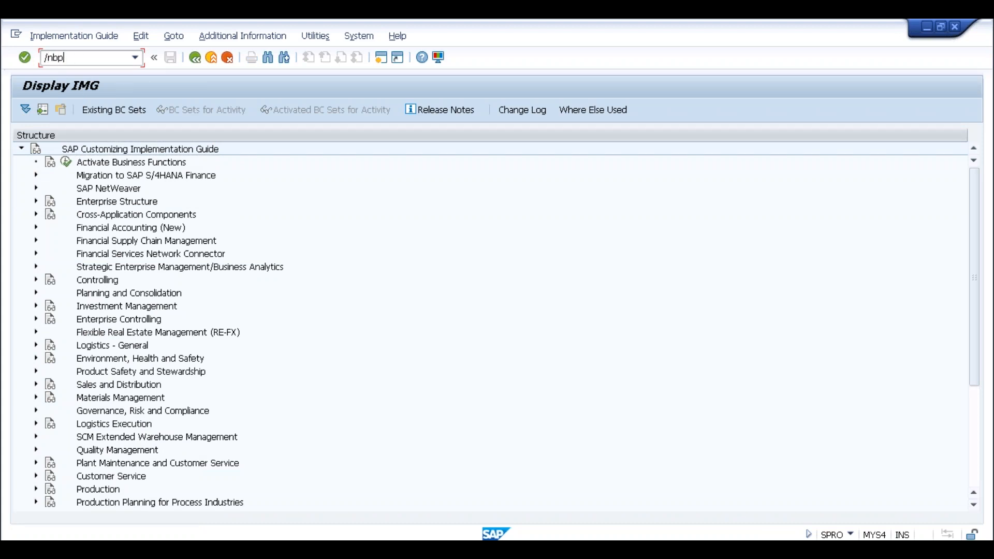
key("Return")
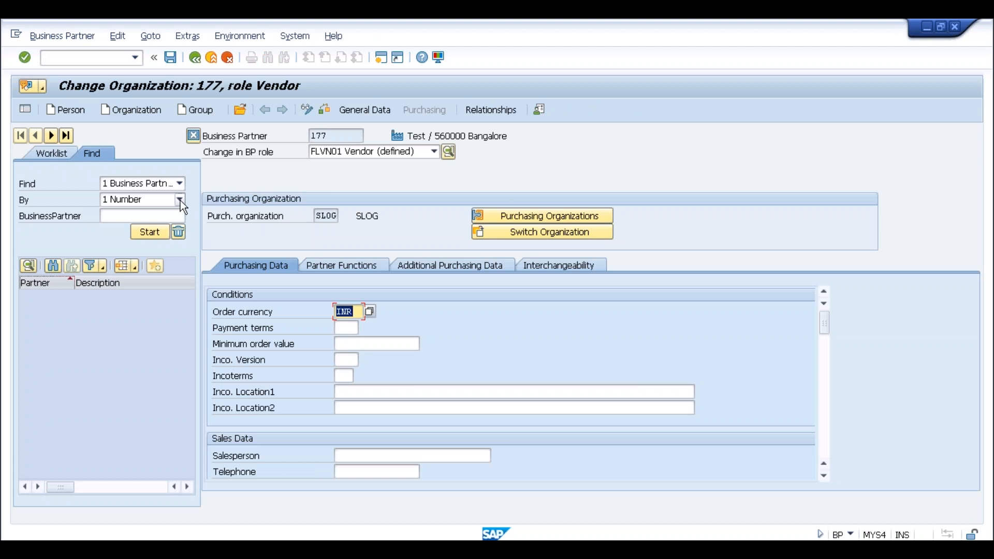
left_click(179, 183)
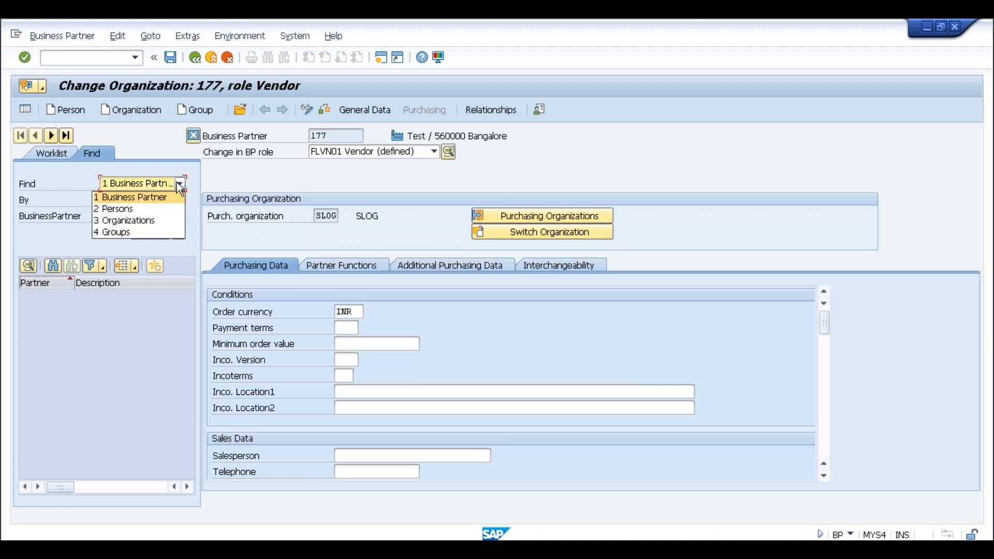
left_click(178, 184)
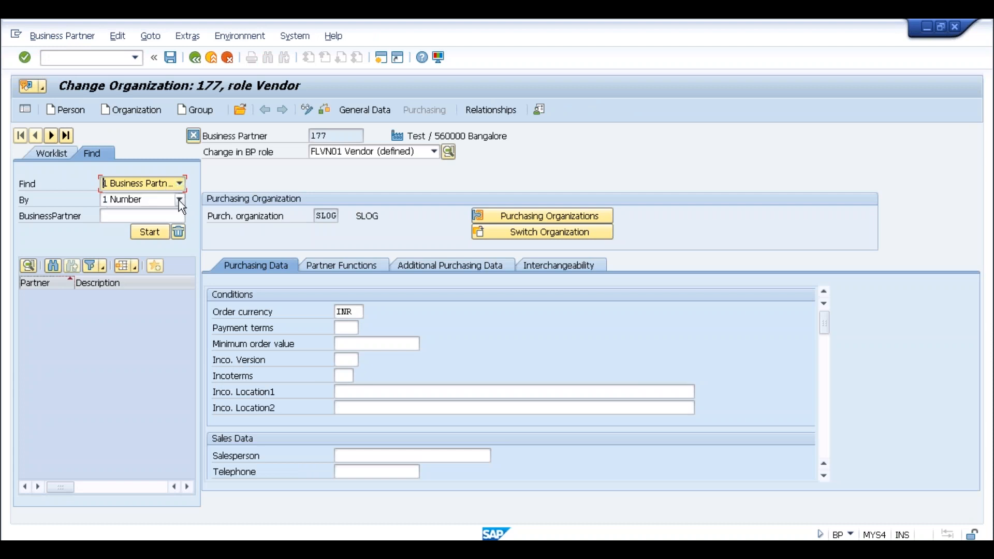
left_click(178, 200)
left_click(61, 295)
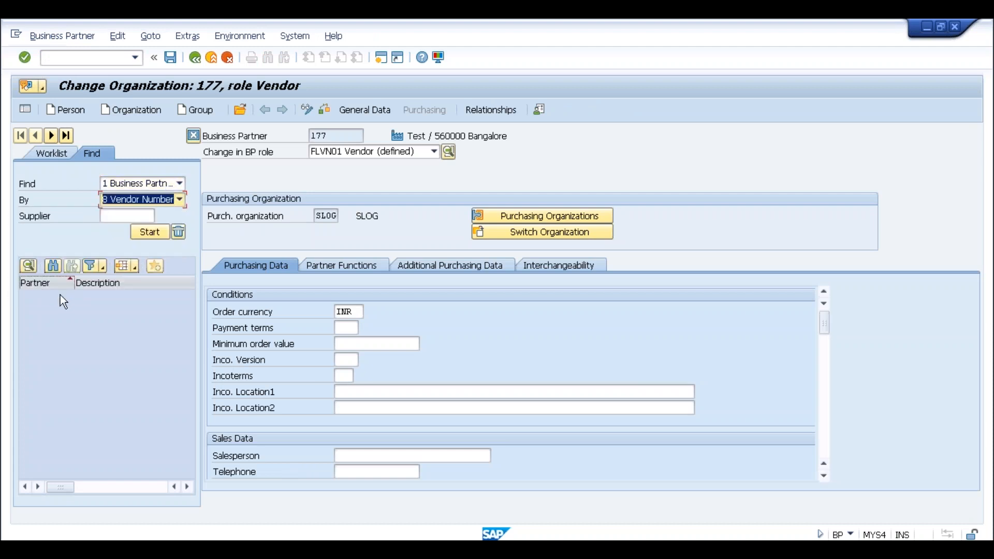
- Look up the supplier by company code SLOG, pick the Bangalore test vendor, and run the business partner search
left_click(107, 218)
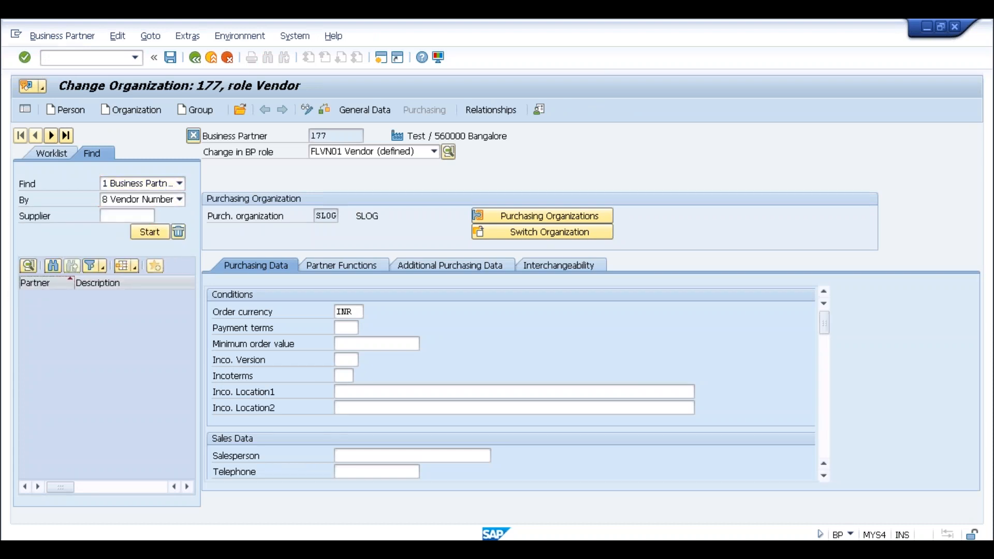
key("F4")
left_click(287, 171)
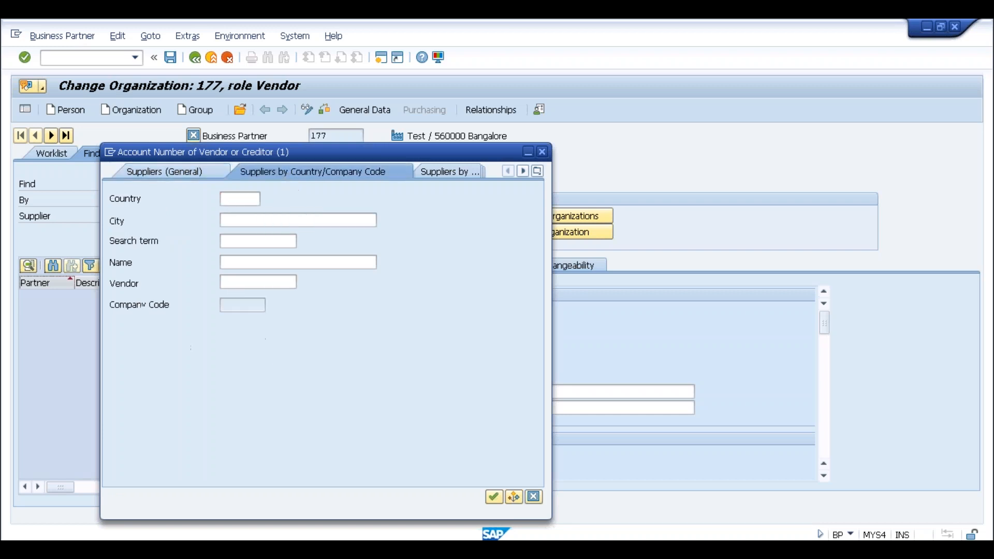
left_click(253, 305)
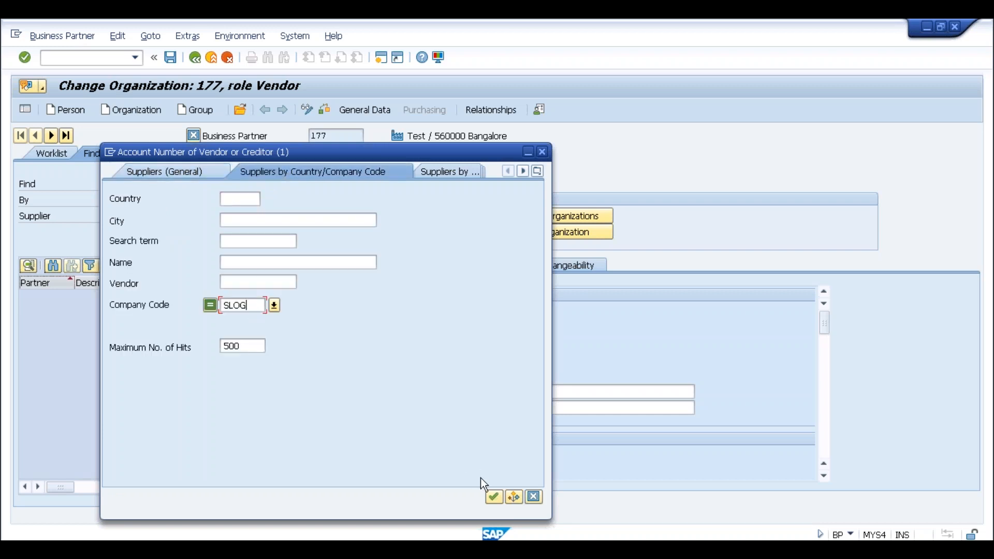
left_click(493, 496)
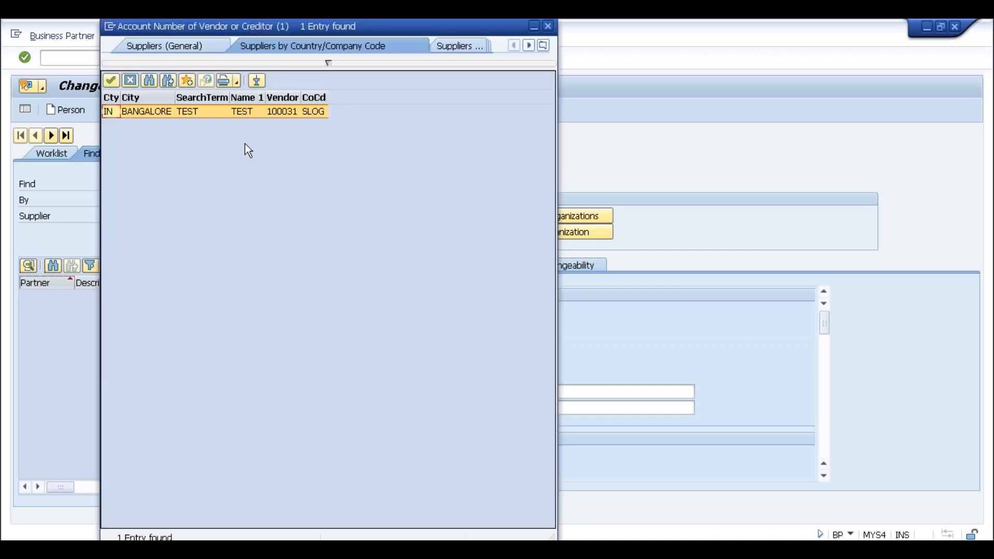
double_click(158, 113)
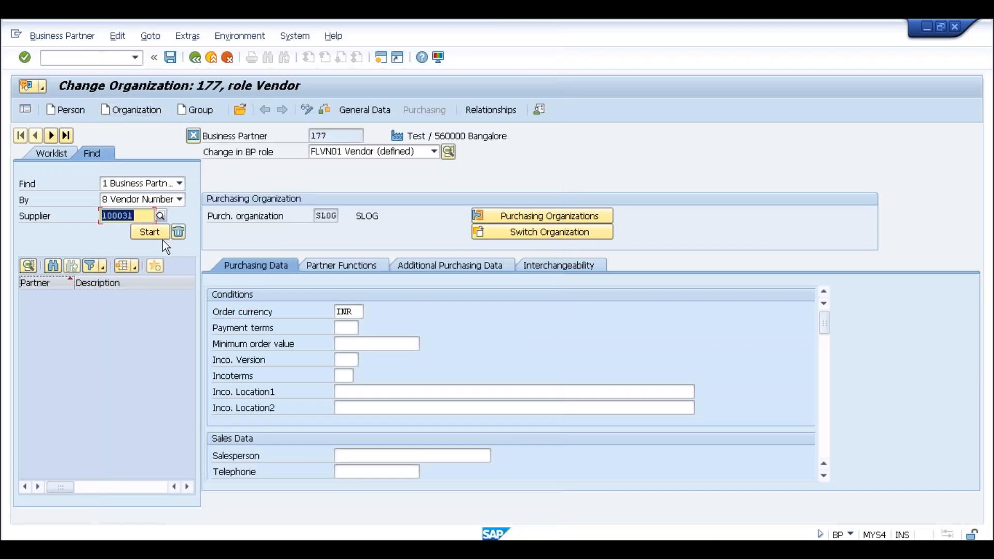
left_click(141, 233)
left_click(108, 297)
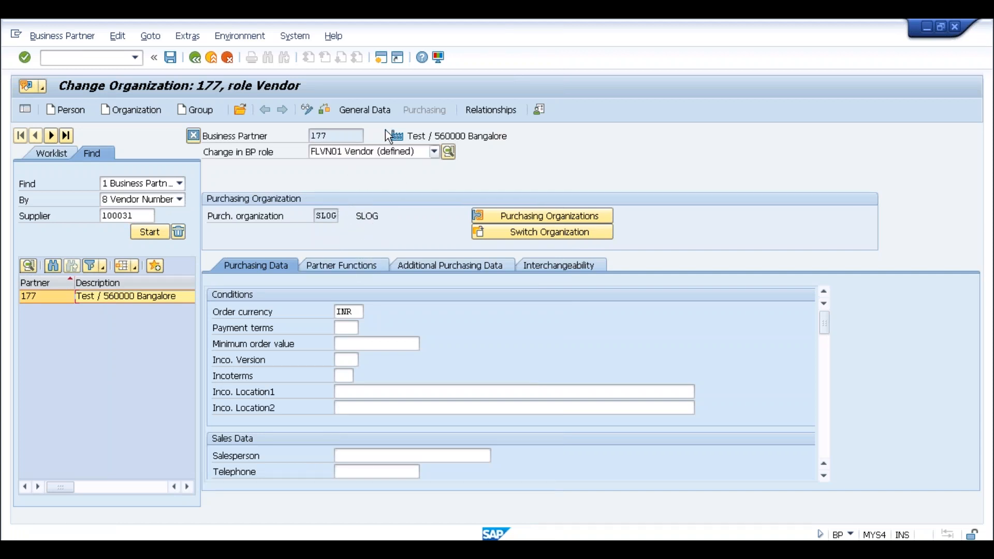
- Switch the business partner's role to FLVN00 FI Vendor and check the vendor number in its company code data
left_click(434, 151)
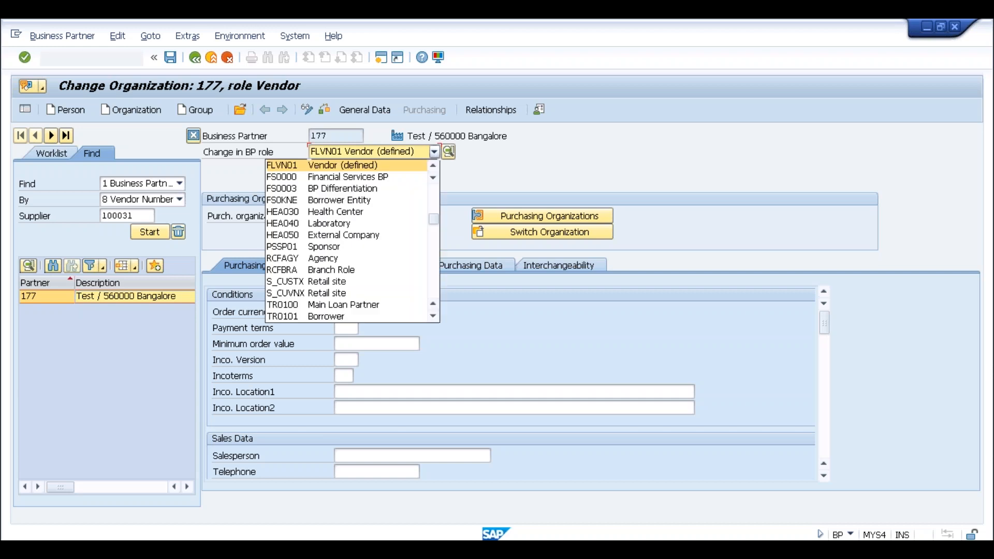
left_click(433, 165)
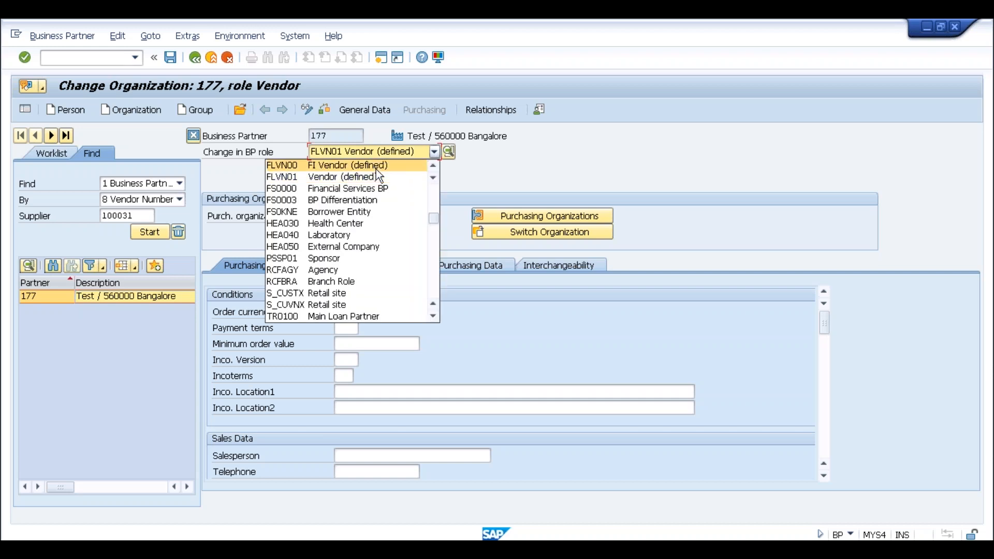
left_click(376, 168)
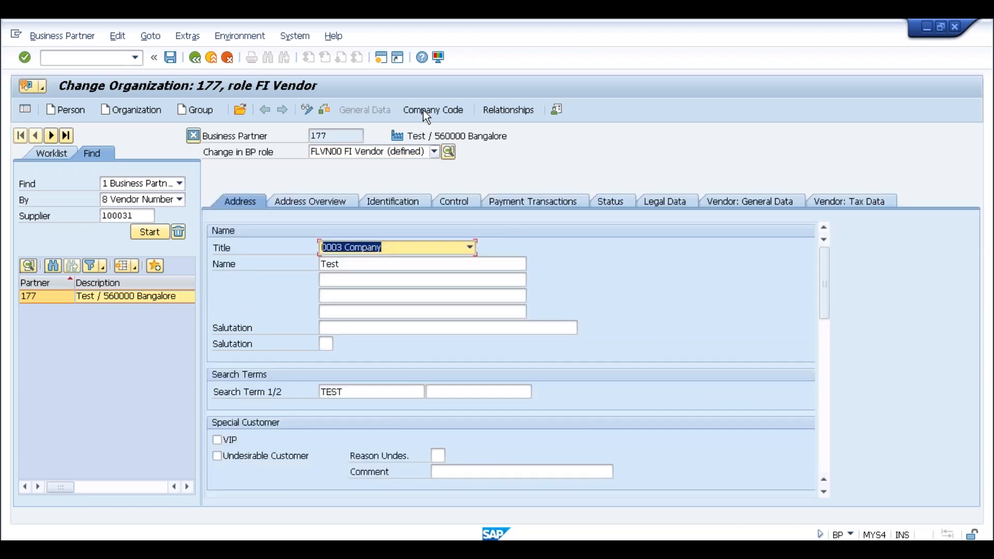
left_click(423, 110)
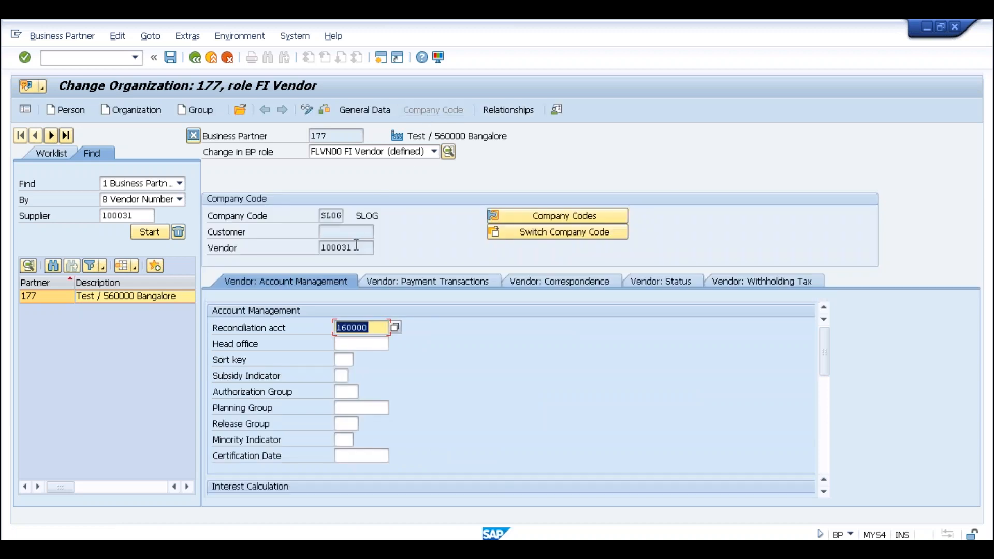
double_click(326, 249)
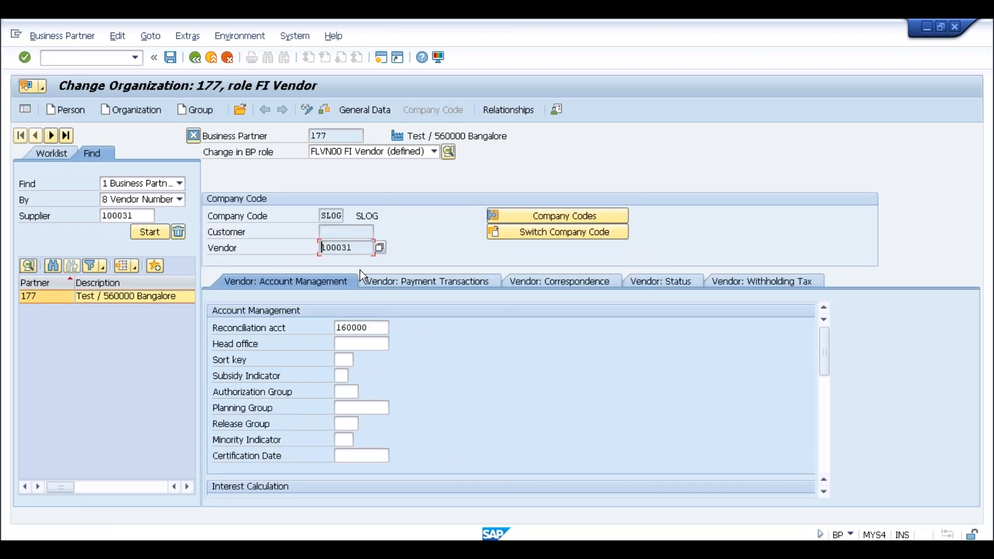
left_click_drag(356, 248, 321, 250)
left_click(322, 250)
left_click(355, 247)
left_click_drag(356, 249, 316, 249)
left_click(316, 249)
- Open transaction MM03 and check the list of available views for material 10000075
left_click(114, 58)
type("/nmm03")
key("Return")
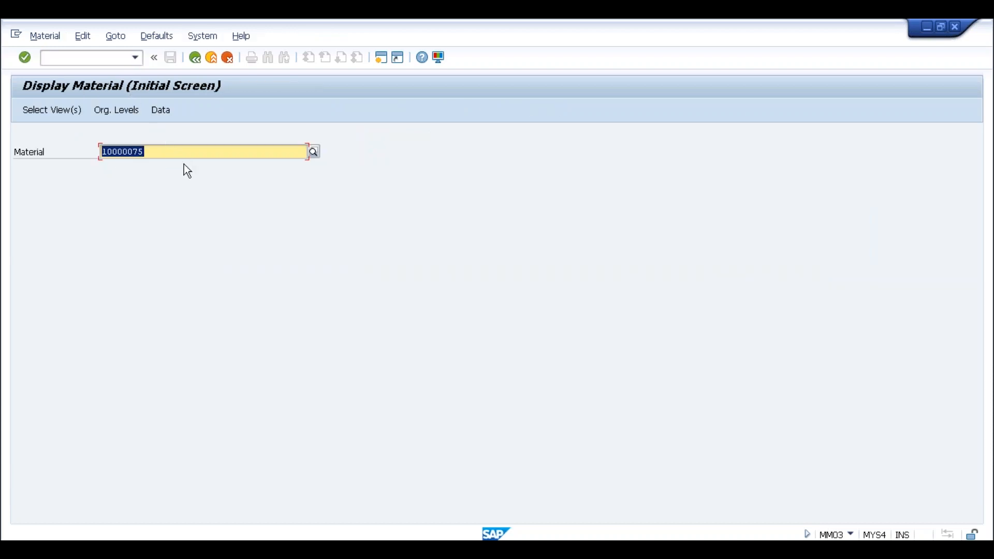
key("Return")
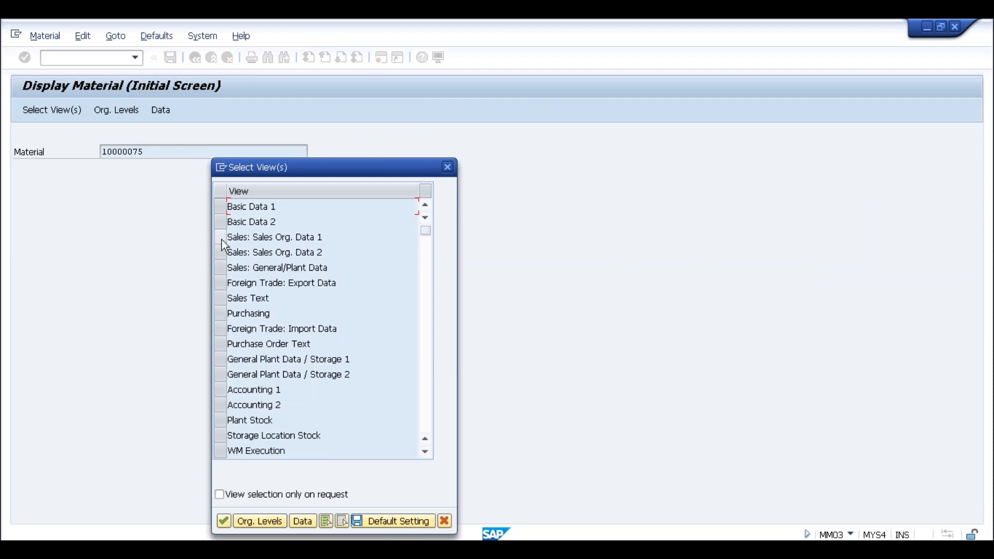
left_click(447, 167)
- Open transaction ME21N and enter the SLOG test vendor in the standard purchase order
type("/nme")
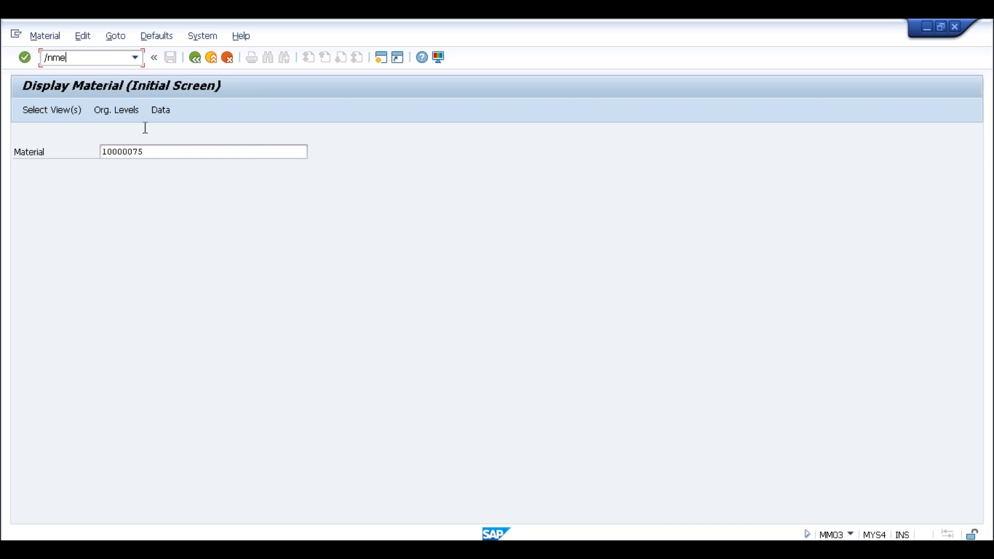
type("21n")
key("Return")
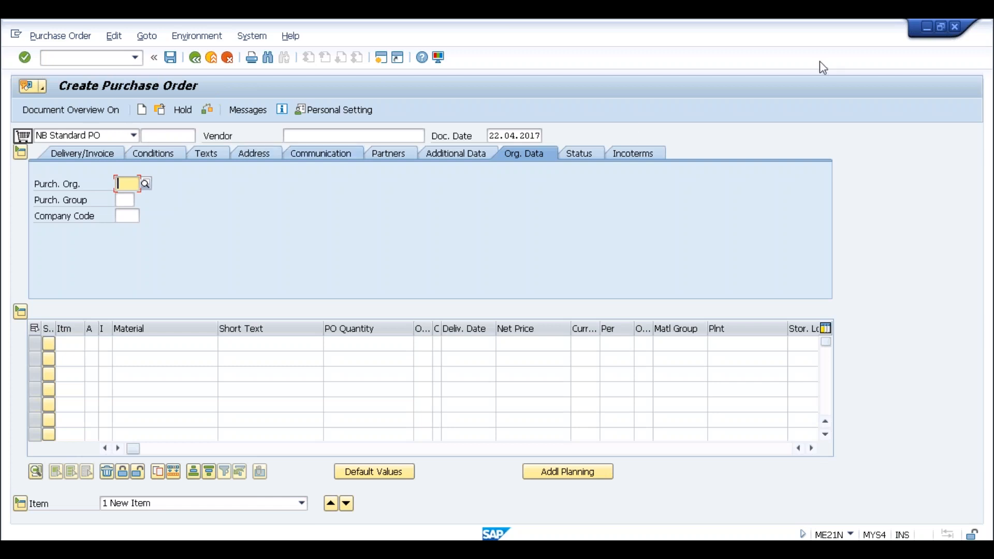
left_click(304, 137)
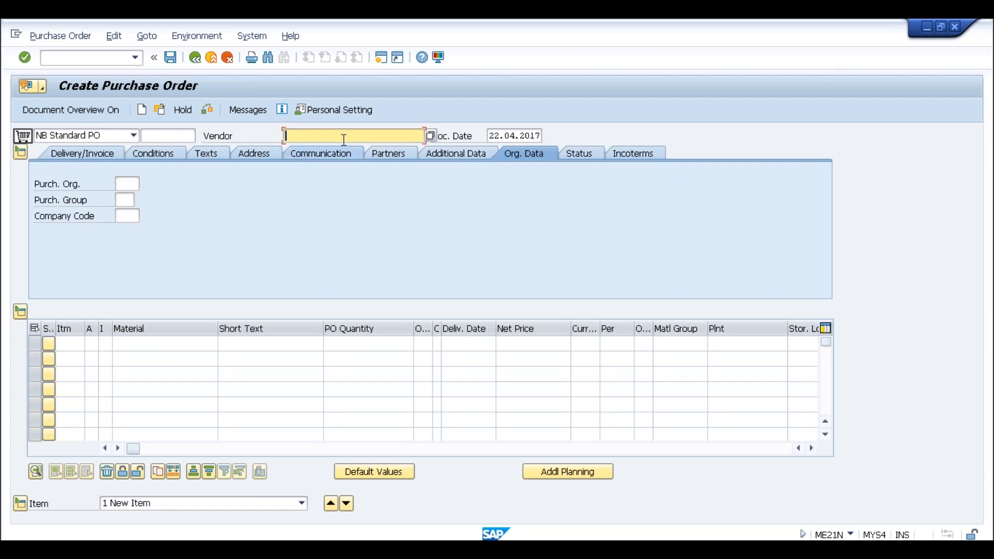
left_click(331, 137)
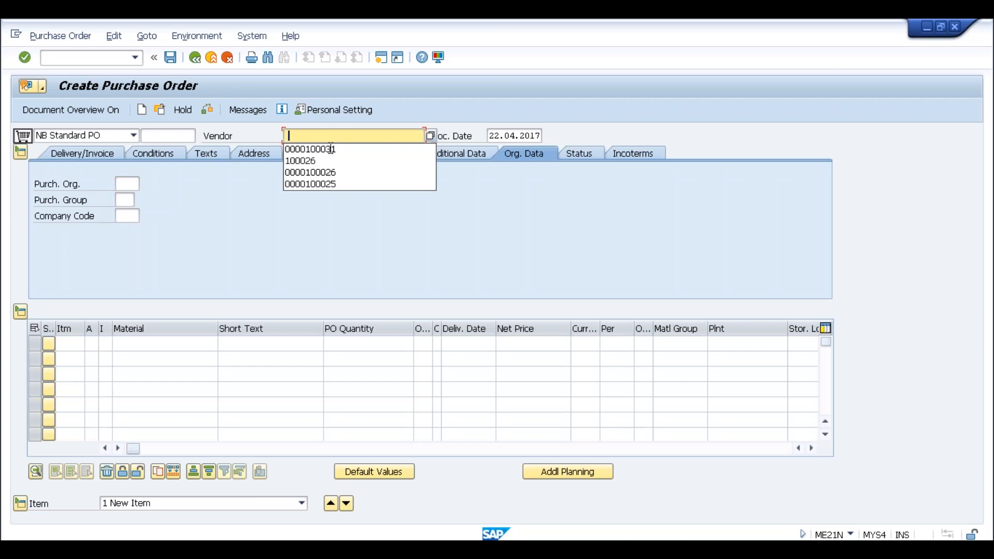
left_click(327, 149)
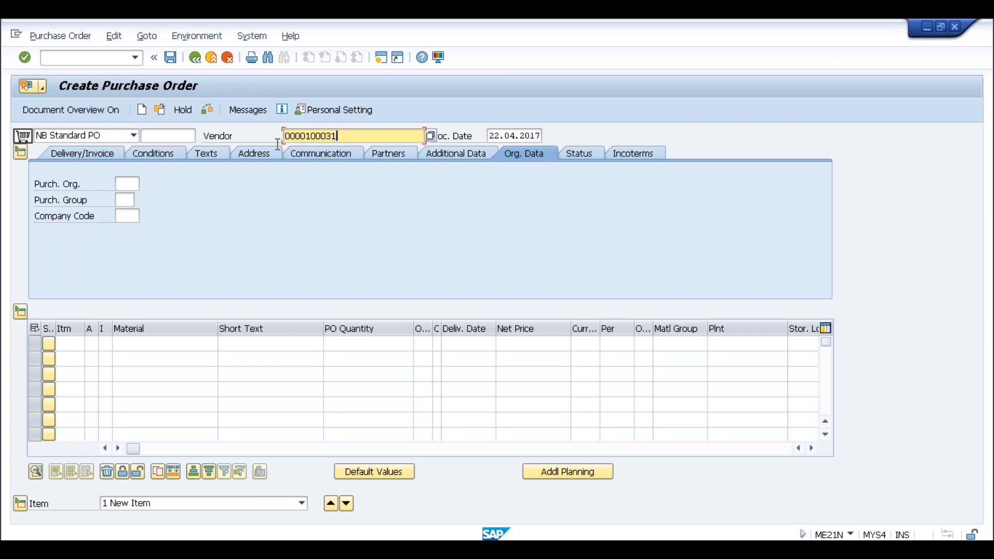
- Set the purchase order's purchasing organization to SLOG, purchasing group to 001, and company code to SLOG
left_click(132, 182)
type("slog")
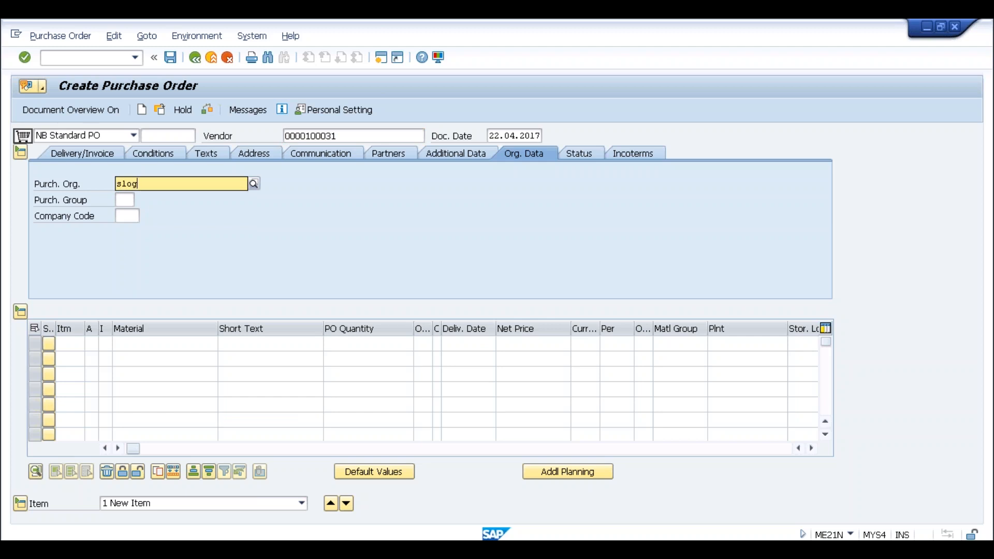
key("Tab")
type("00")
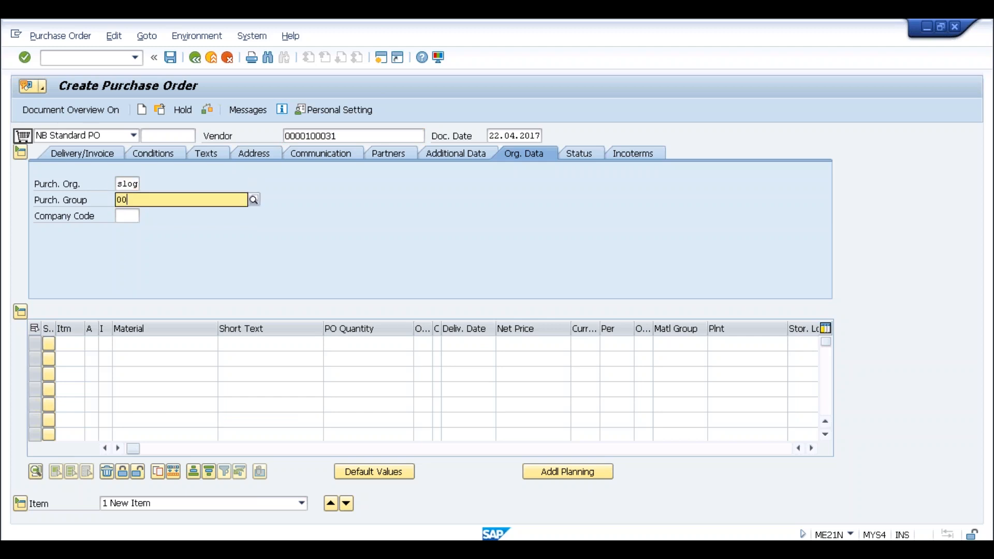
type("1")
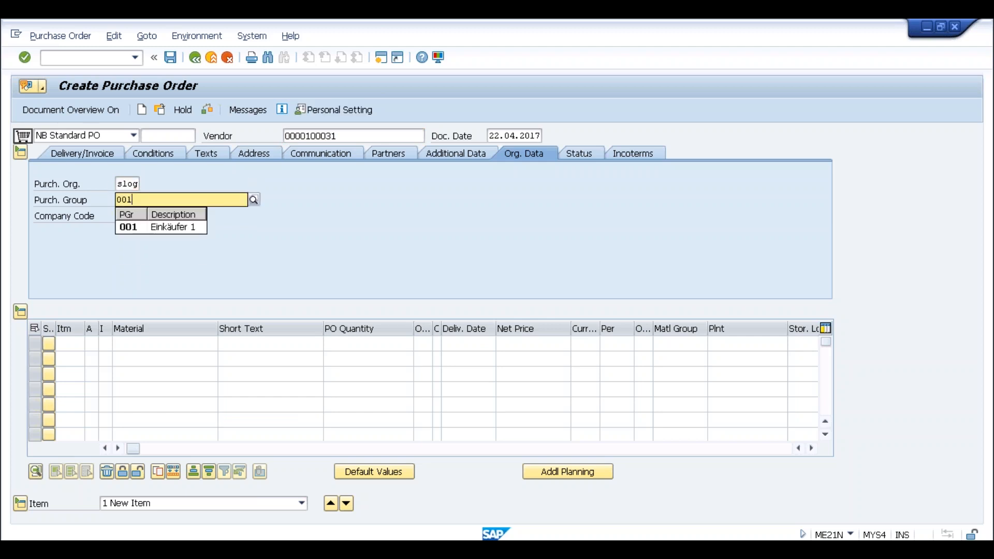
key("Tab")
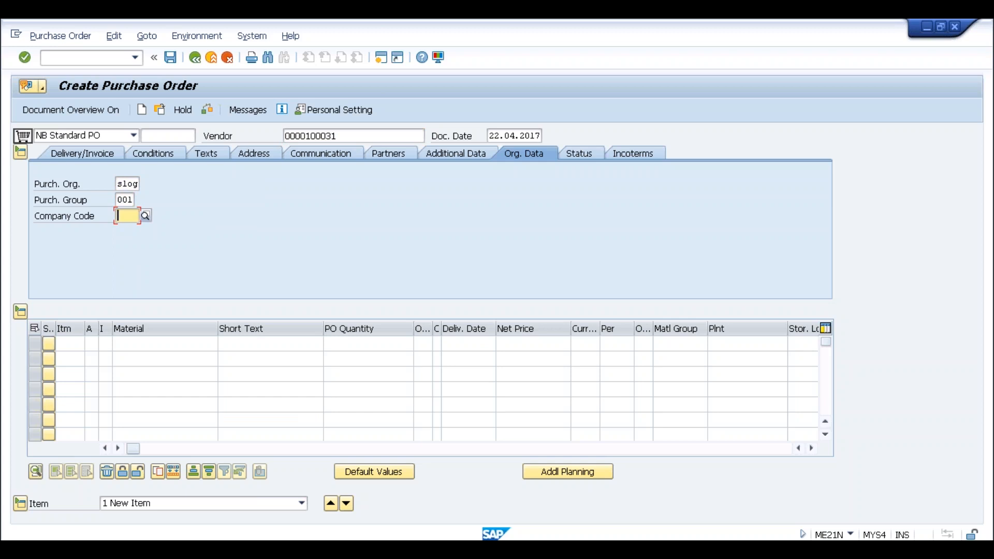
type("slog")
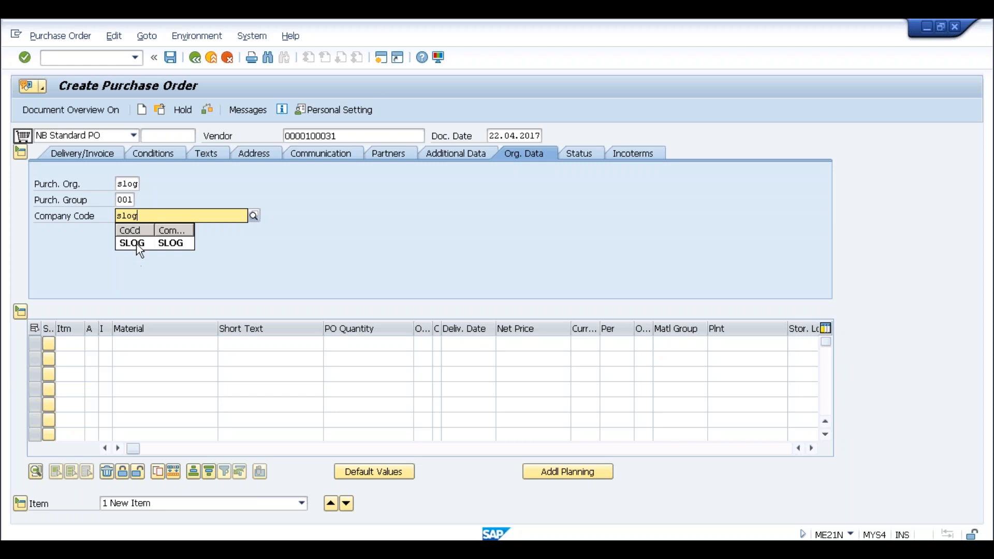
left_click(139, 244)
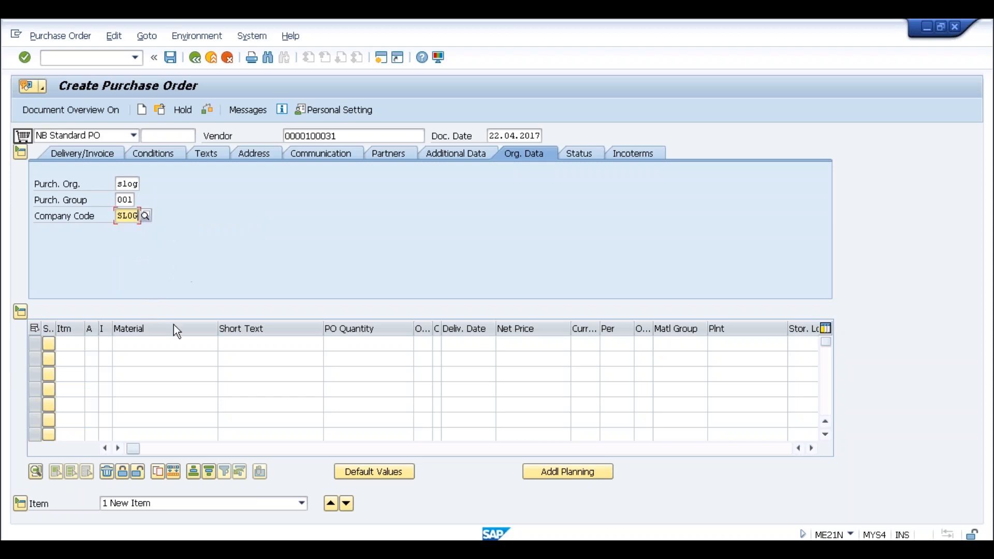
- Add a purchase order item for material 10000075 with a quantity of 10
left_click(135, 347)
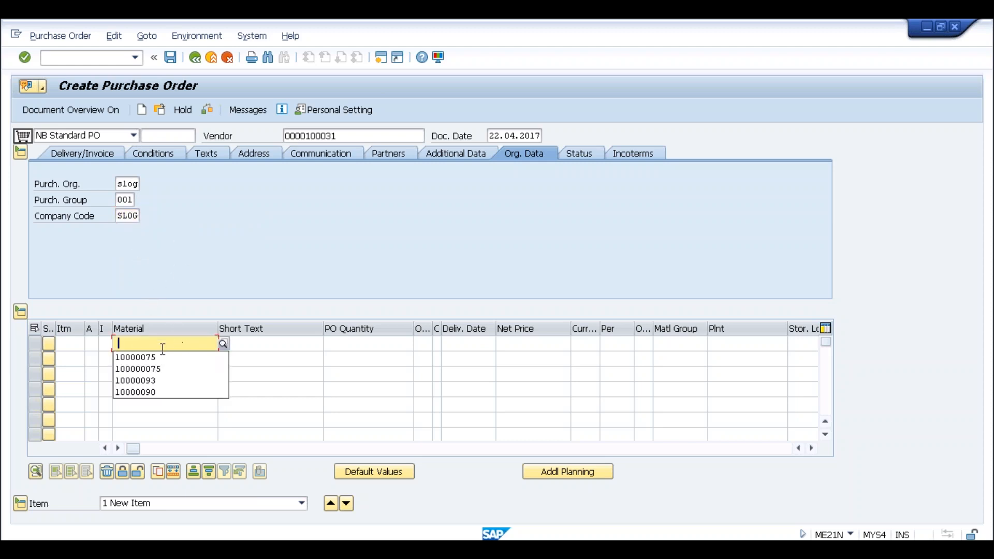
left_click(156, 357)
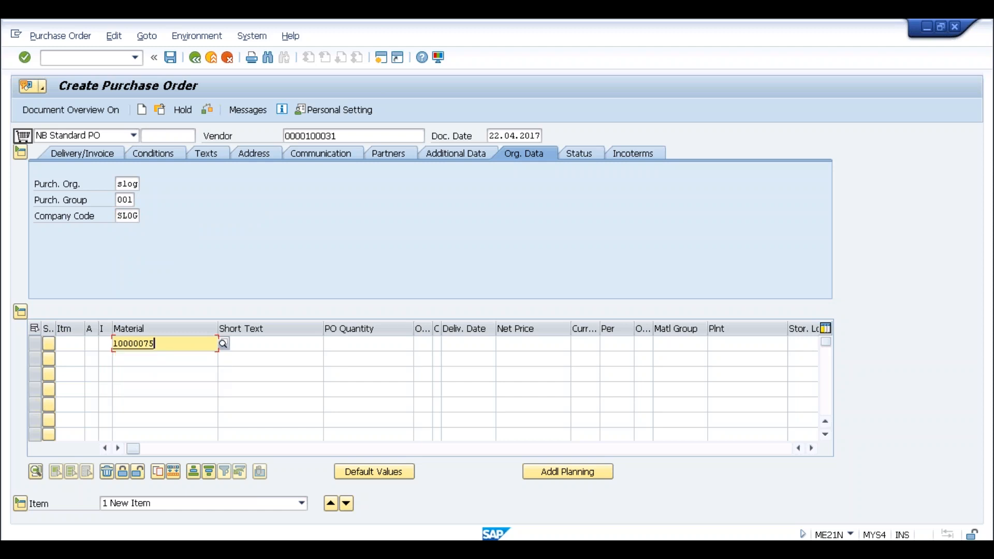
left_click(381, 343)
type("10")
key("Tab")
key("Tab")
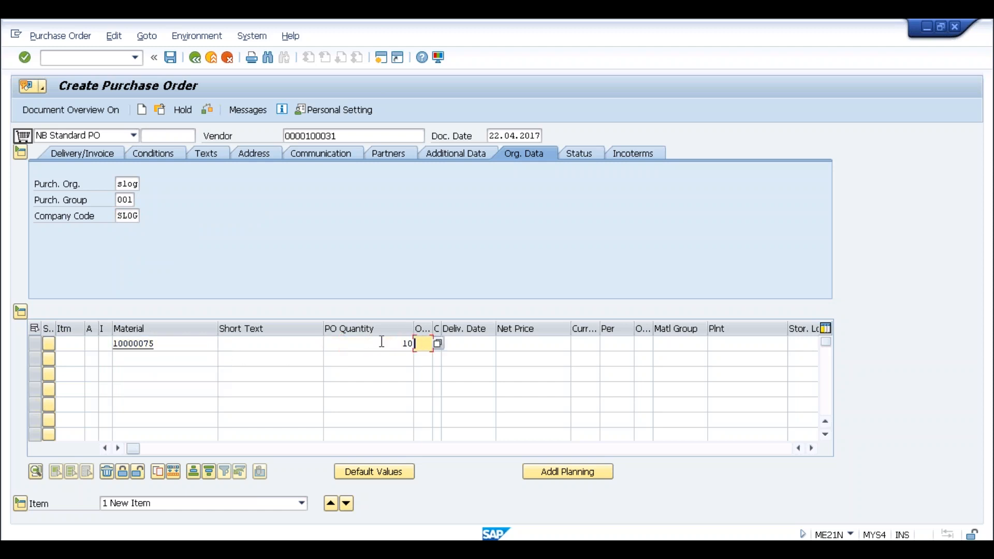
- Set the item's net price to 100 INR and its plant to SLOG
key("Tab")
type("100")
key("Tab")
key("Tab")
key("Tab")
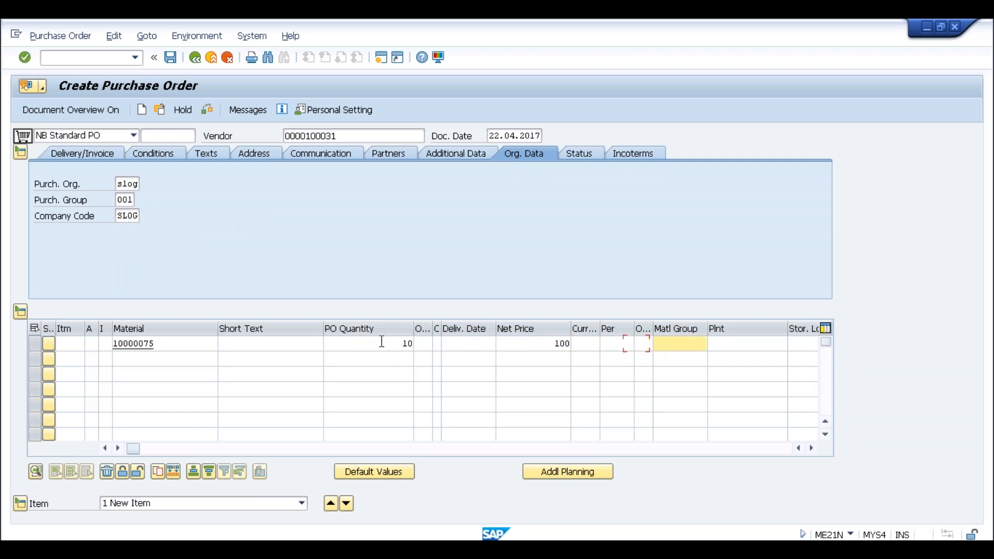
type("slog")
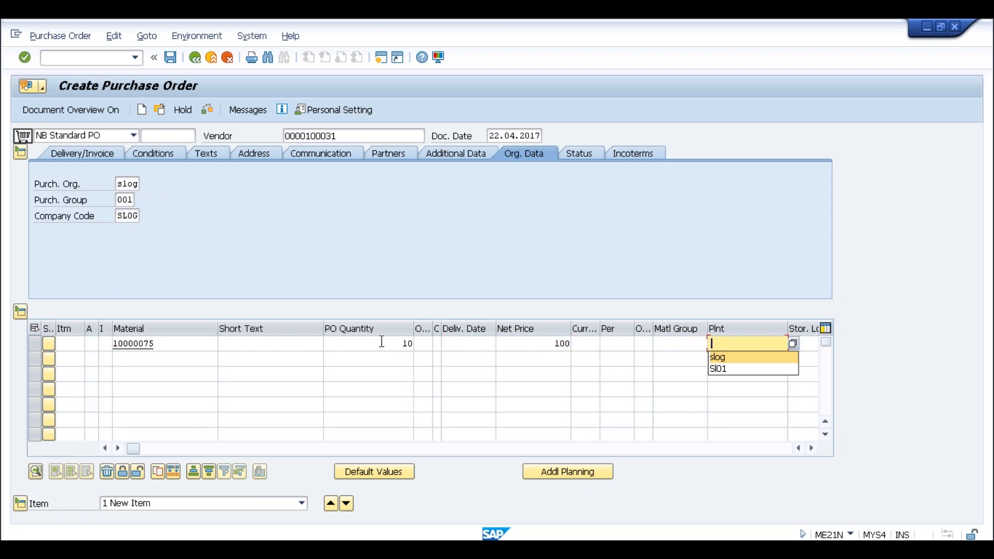
key("Return")
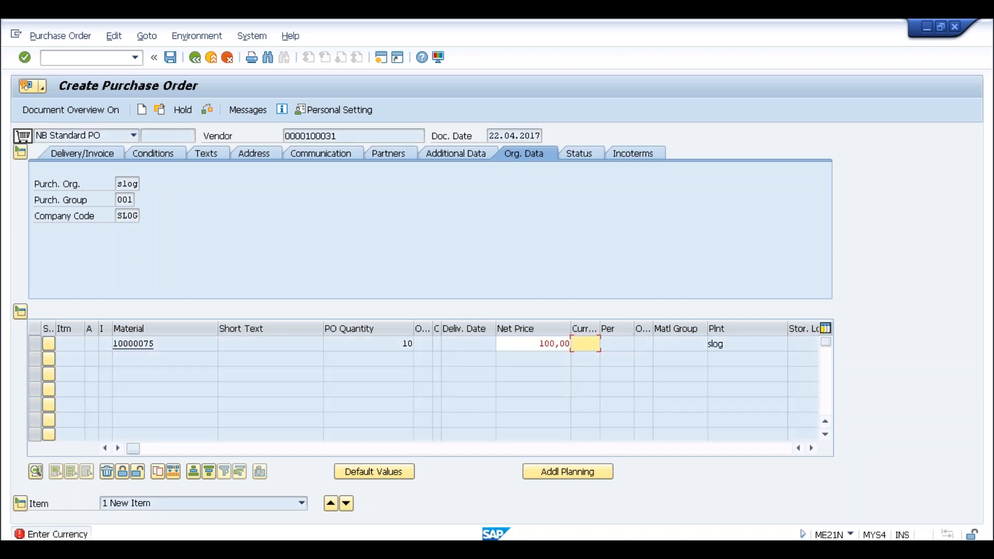
type("INR")
key("Return")
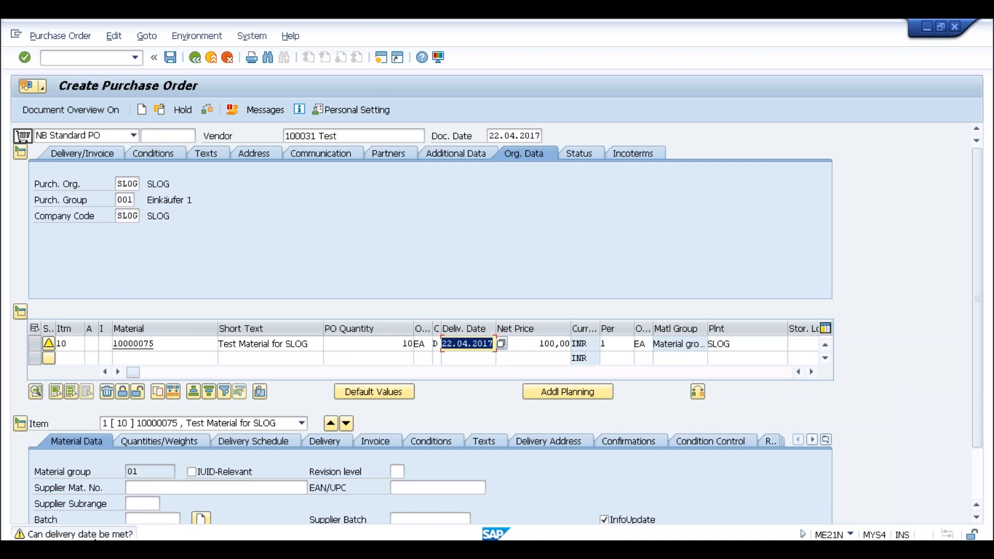
- Accept the delivery date and net price warnings for the purchase order item
key("Return")
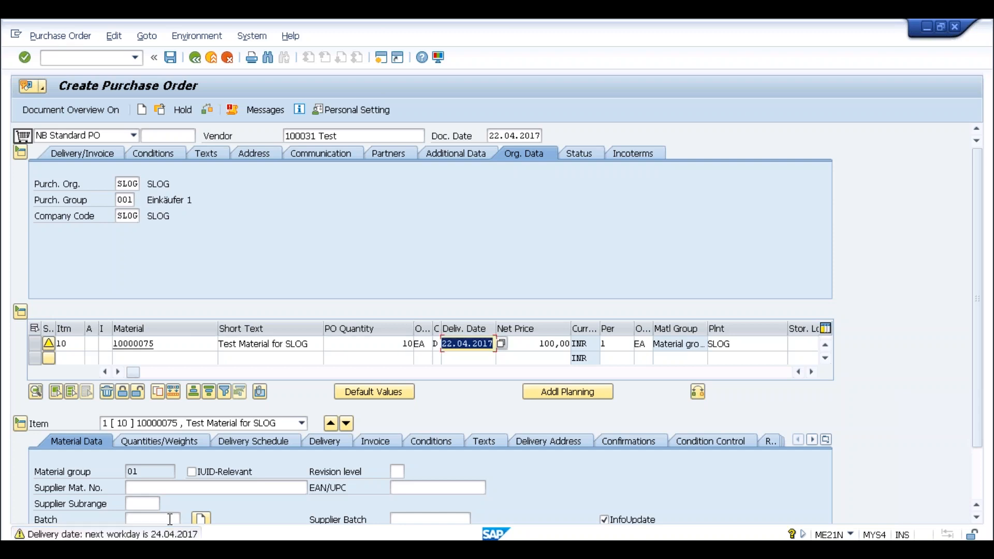
key("Return")
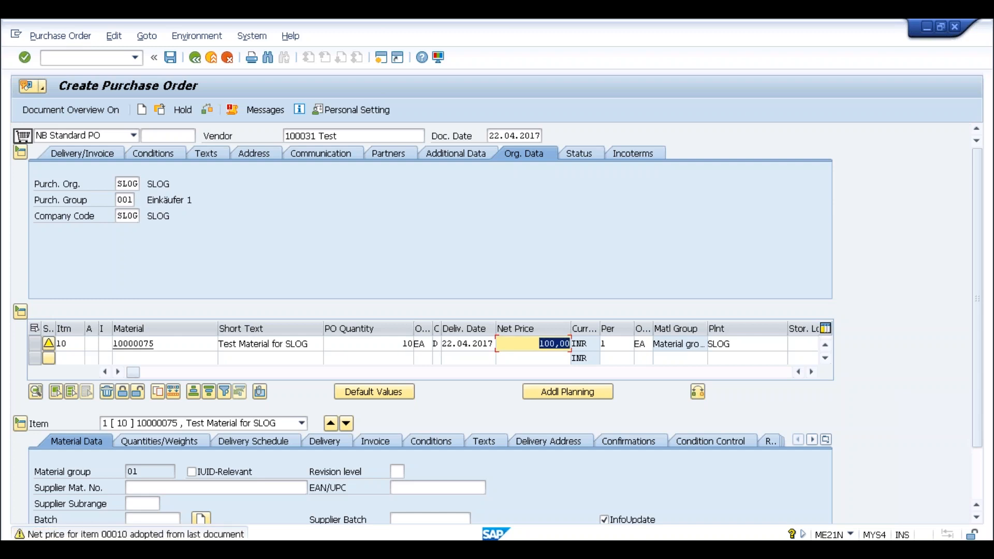
key("Return")
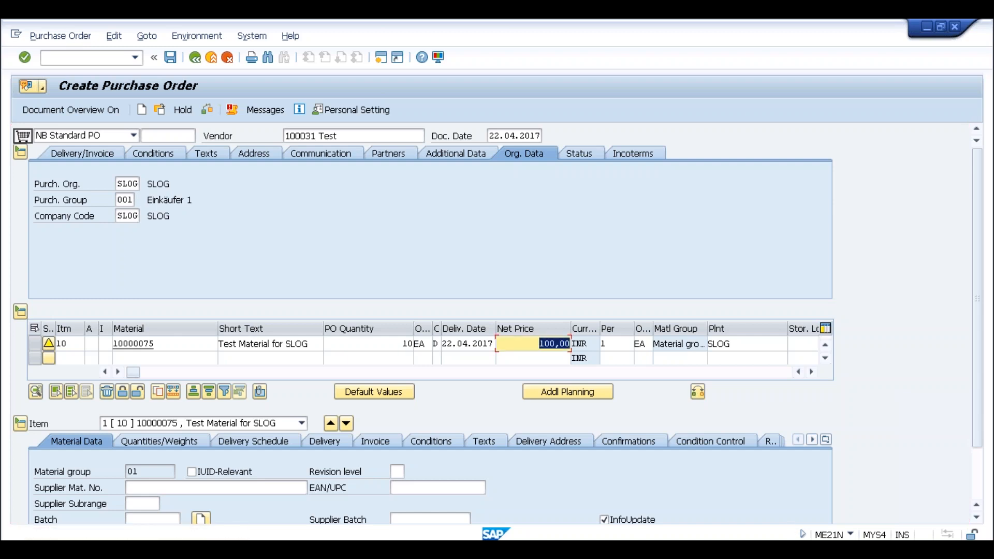
left_click(312, 345)
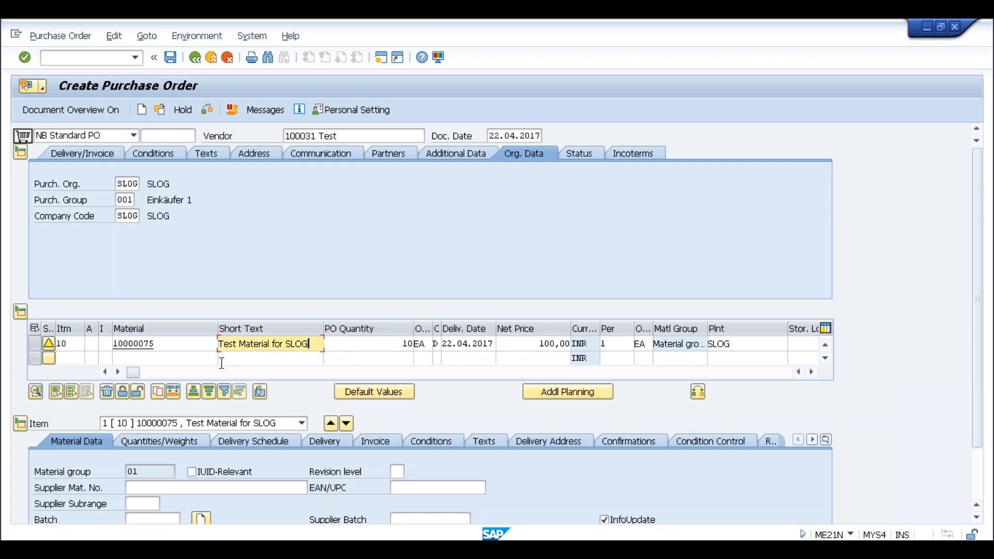
left_click(189, 342)
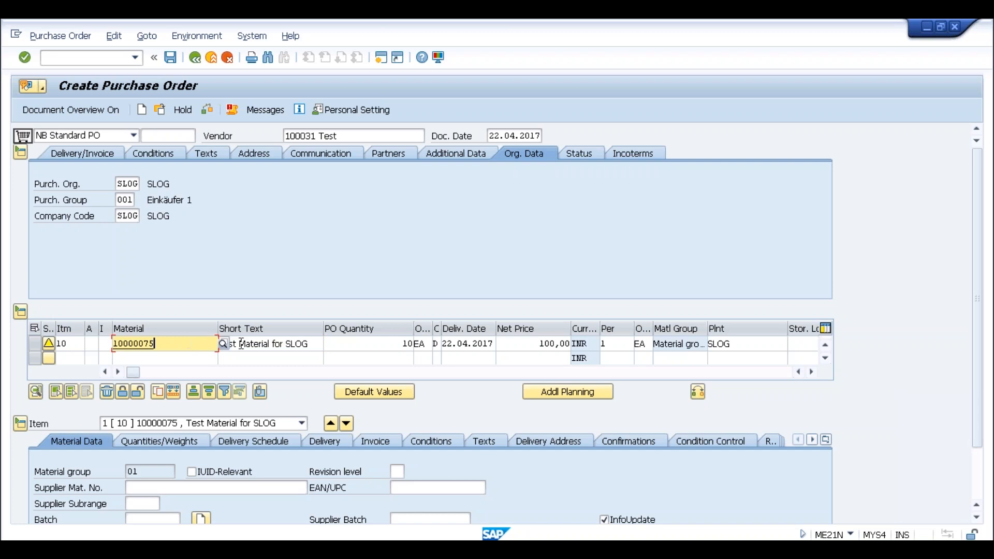
left_click(310, 345)
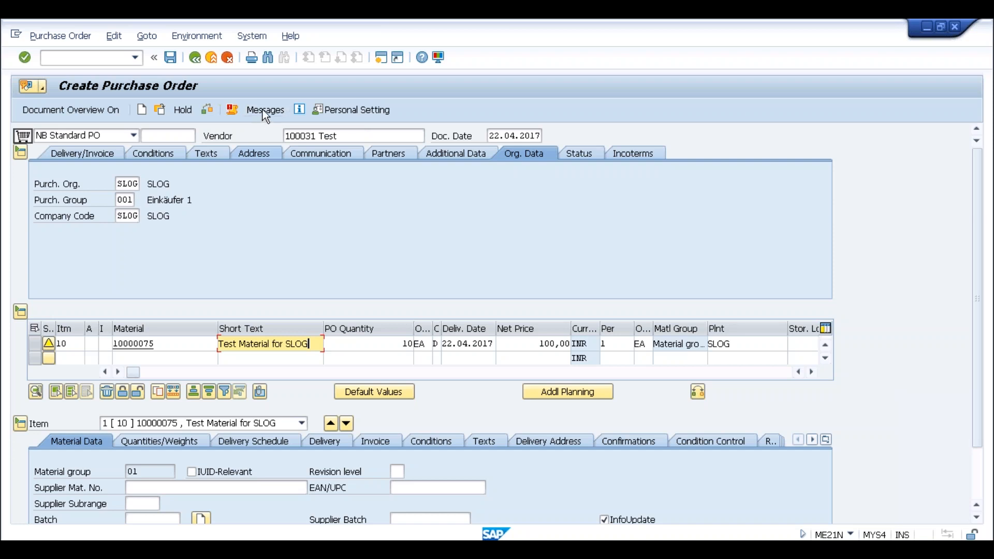
- Open the purchase order's output messages and examine the status, output type, receiver, country and form template columns
left_click(263, 109)
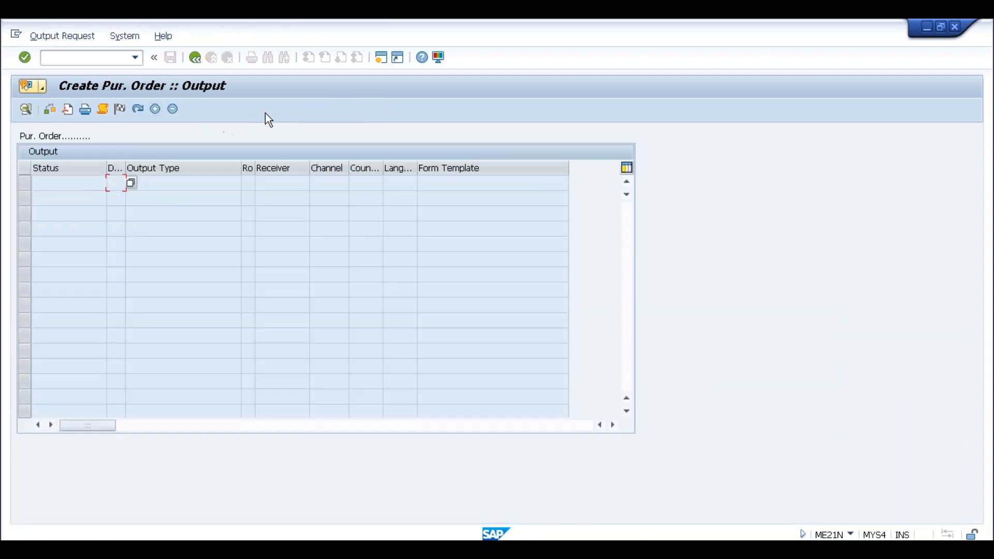
left_click(449, 182)
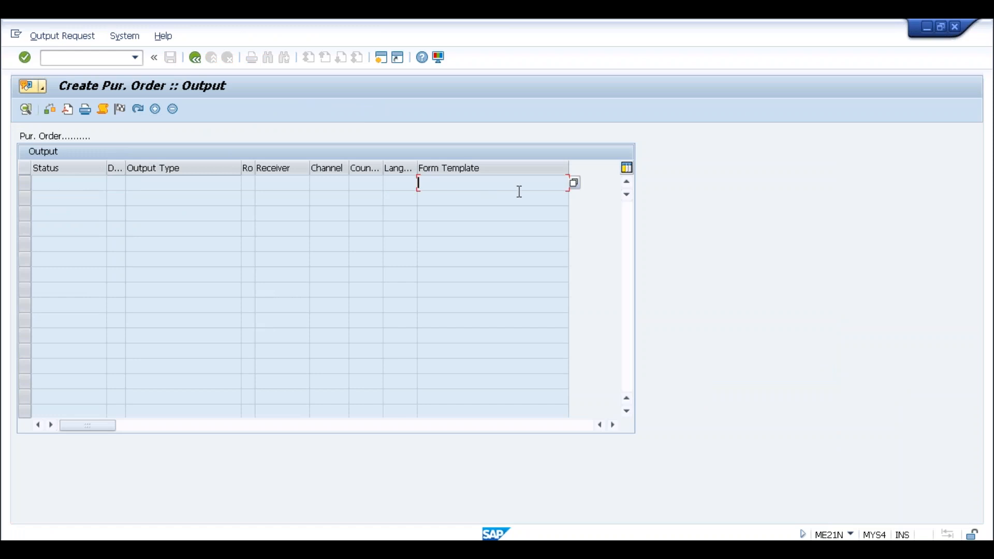
left_click(119, 188)
left_click(146, 186)
left_click(270, 184)
left_click(82, 188)
left_click(171, 183)
left_click(113, 183)
left_click(49, 184)
left_click(368, 182)
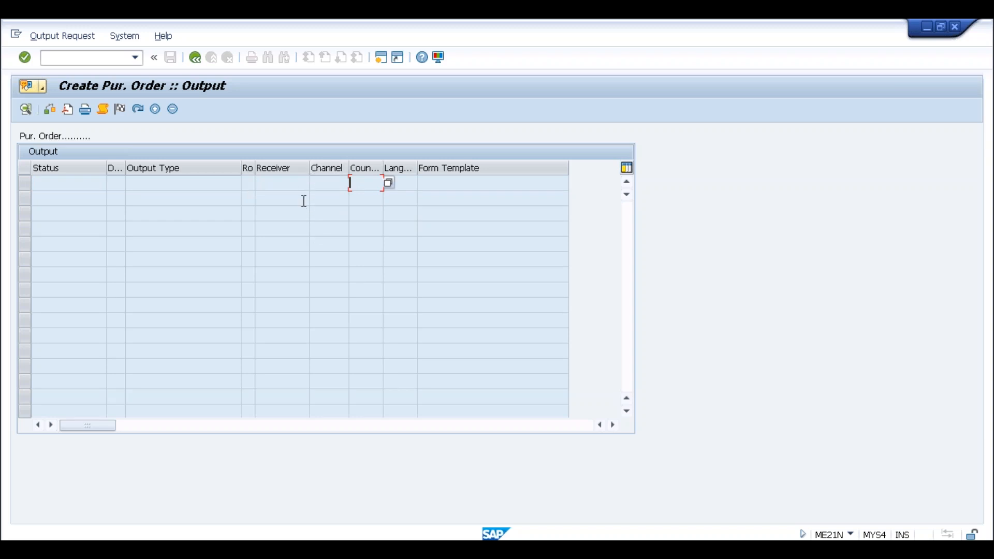
left_click(256, 184)
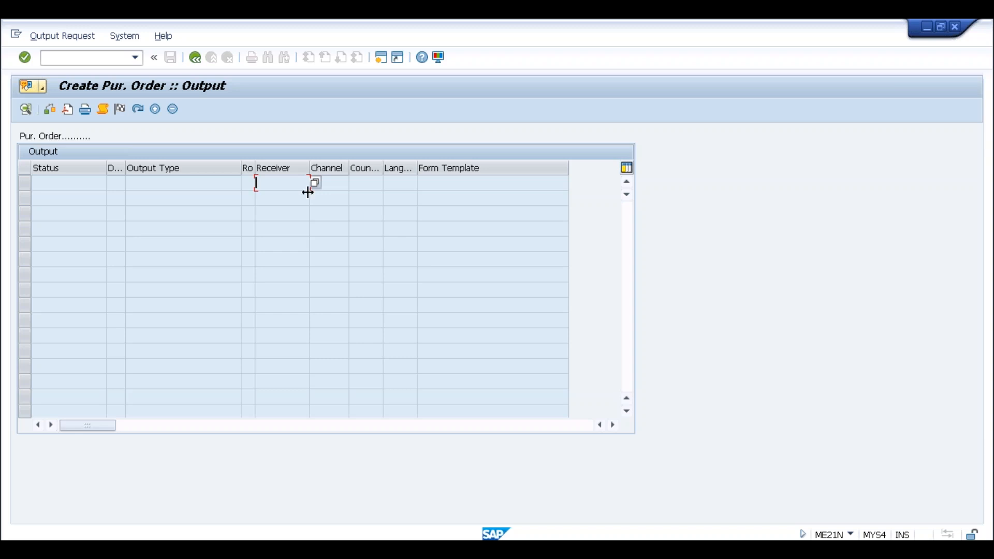
- Check the output type and status cells in the first row of the purchase order's output list
left_click(168, 185)
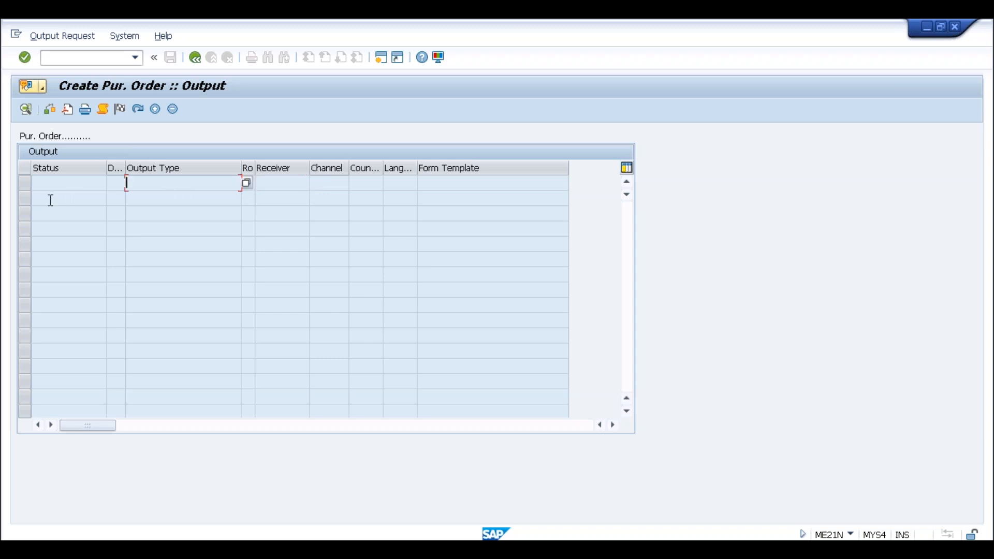
left_click(114, 183)
left_click(81, 186)
- Open the SAP Reference IMG in a new session through transaction SPRO
left_click(379, 58)
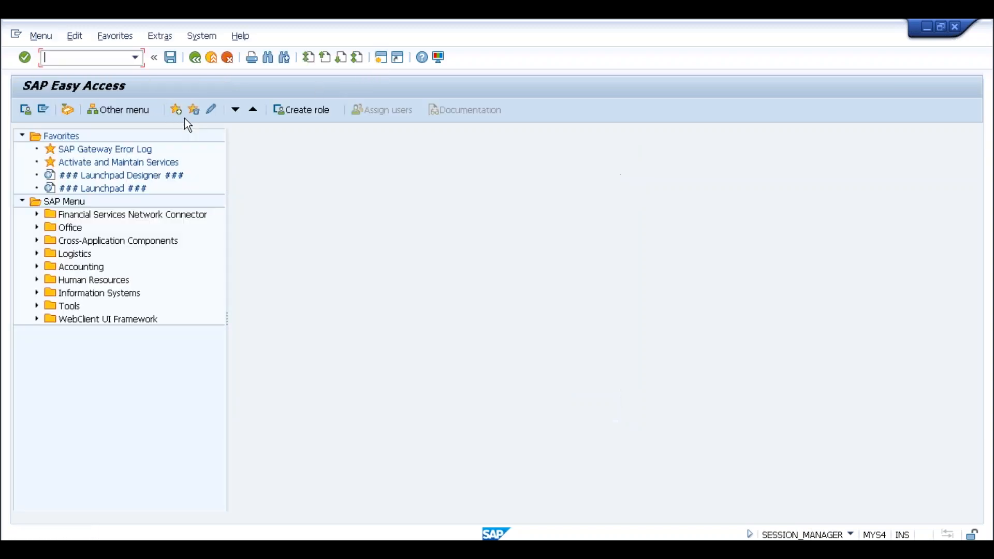
type("spro")
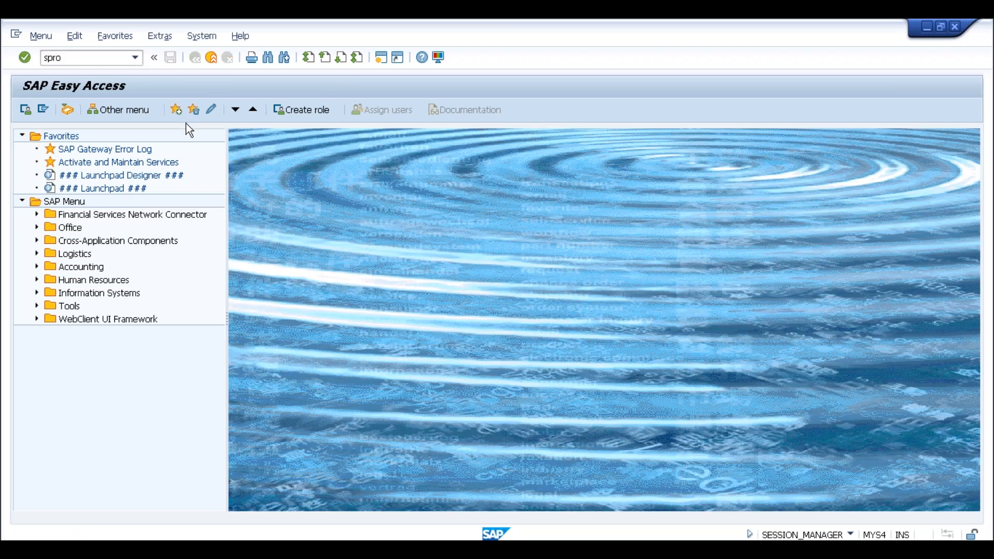
key("Return")
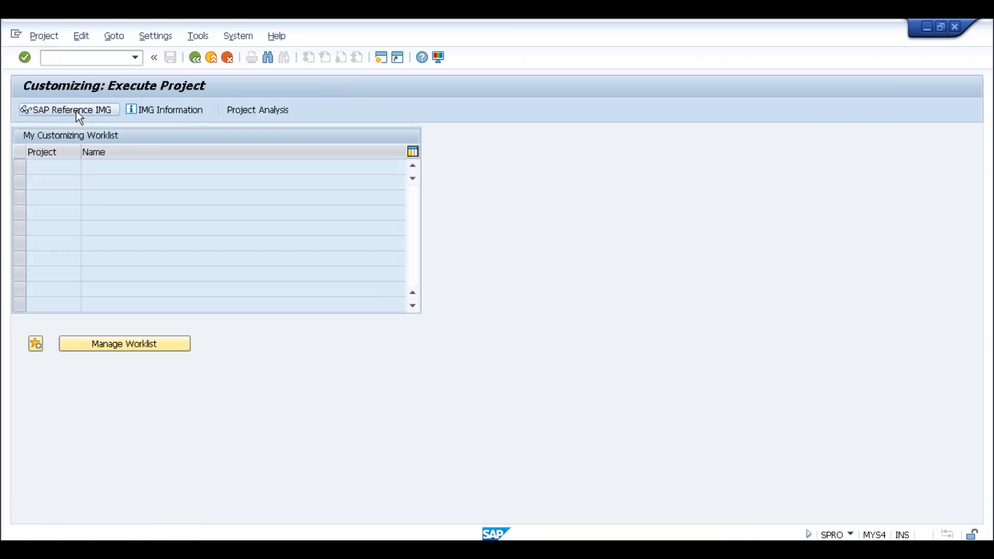
left_click(76, 111)
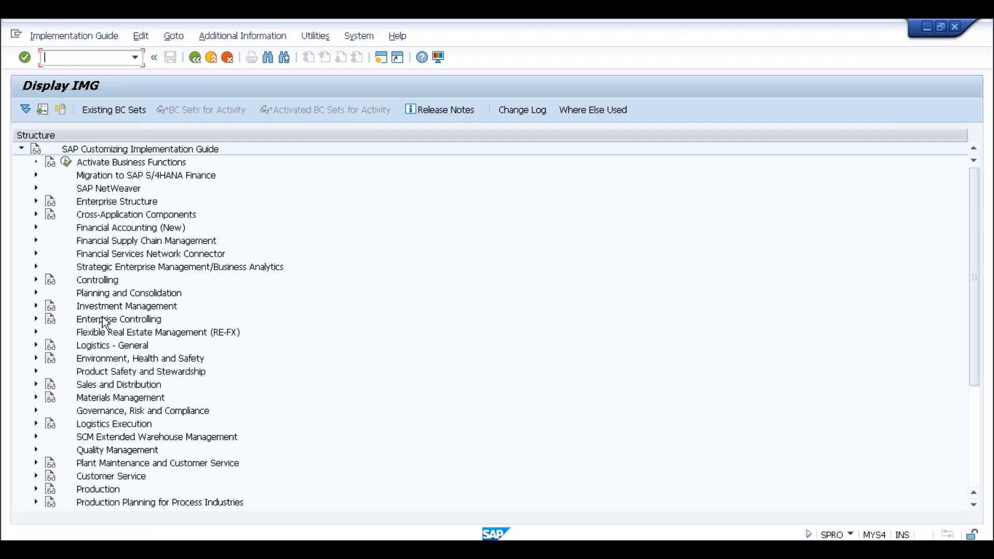
- Under Materials Management, Purchasing, Purchase Order in the IMG, open the activity Activate or Deactivate SAP S/4HANA-Based Output Management
left_click(36, 397)
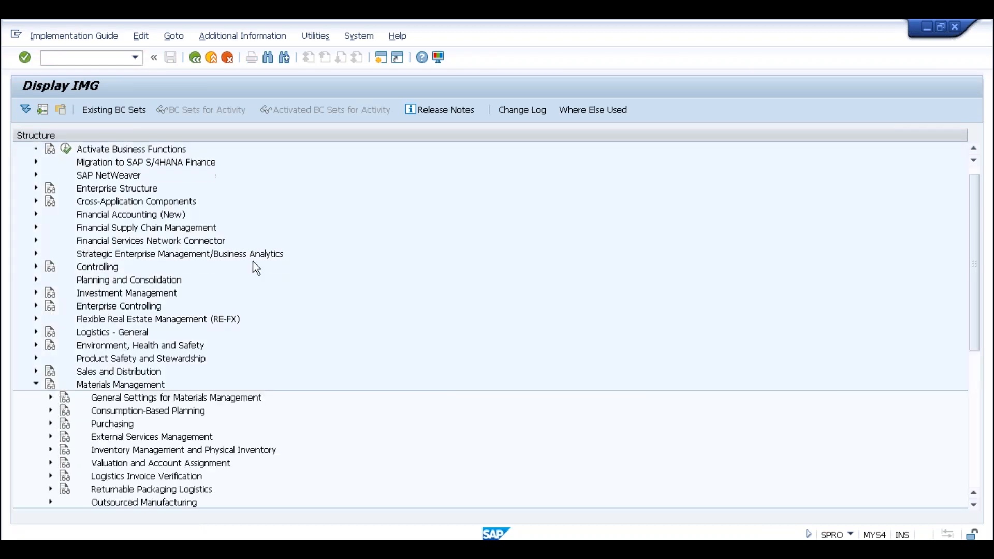
scroll(253, 262, "down", 2)
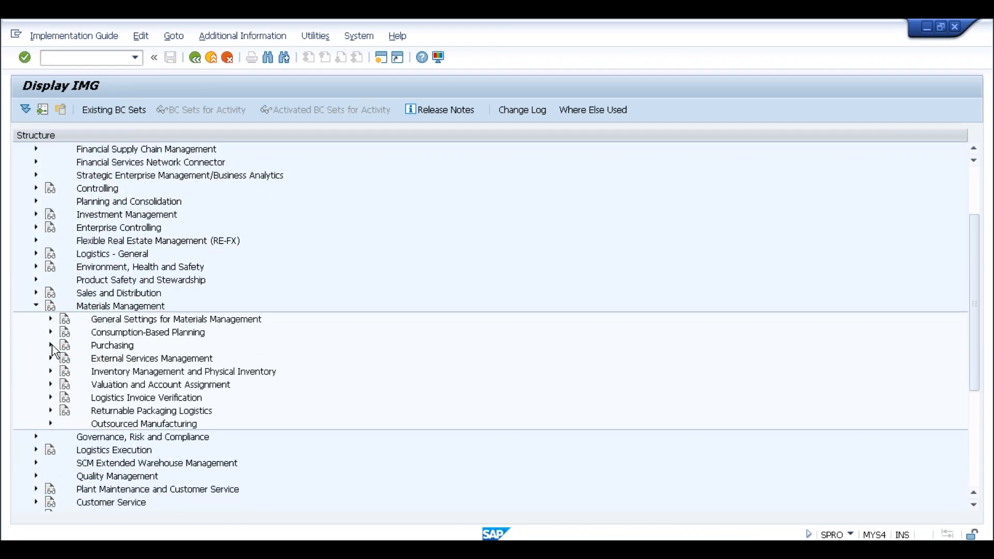
left_click(52, 345)
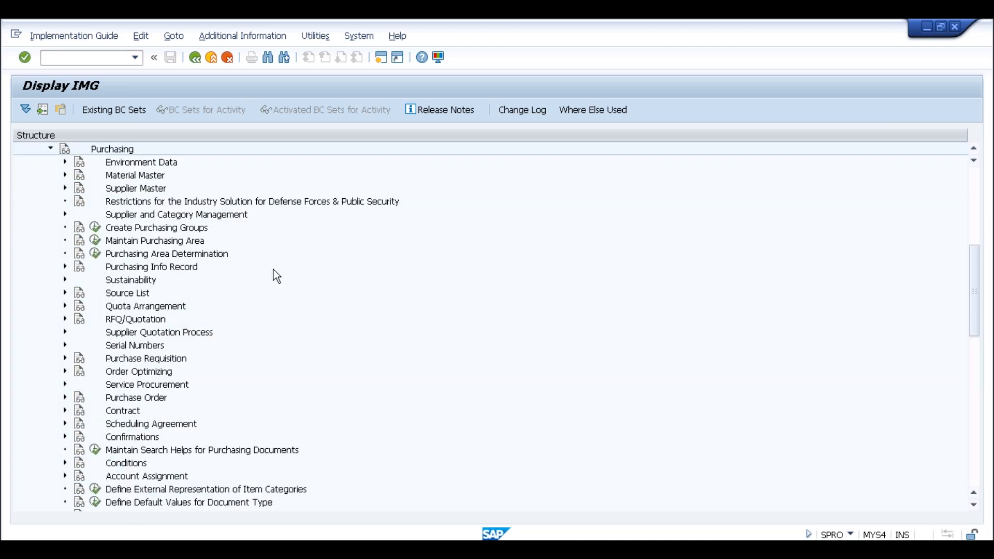
double_click(134, 398)
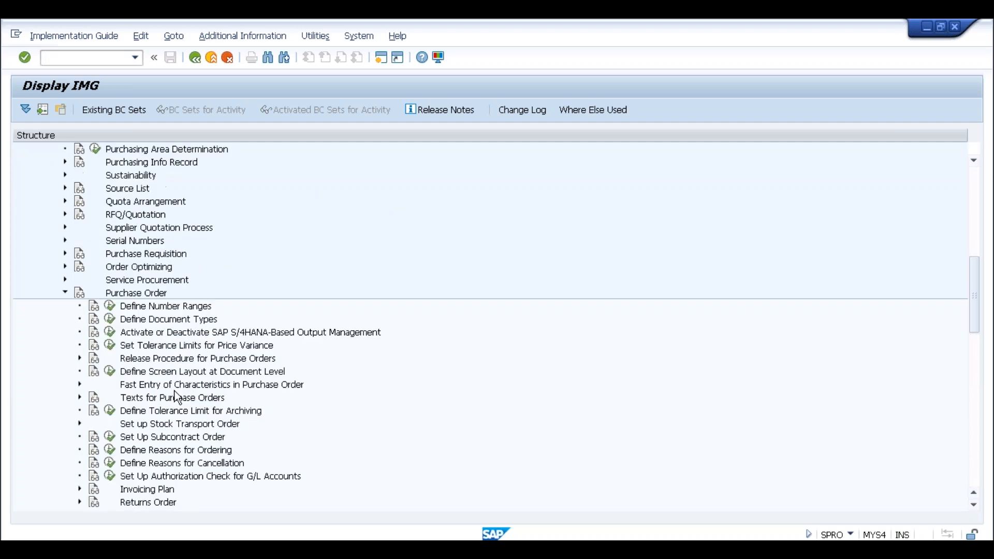
left_click(213, 311)
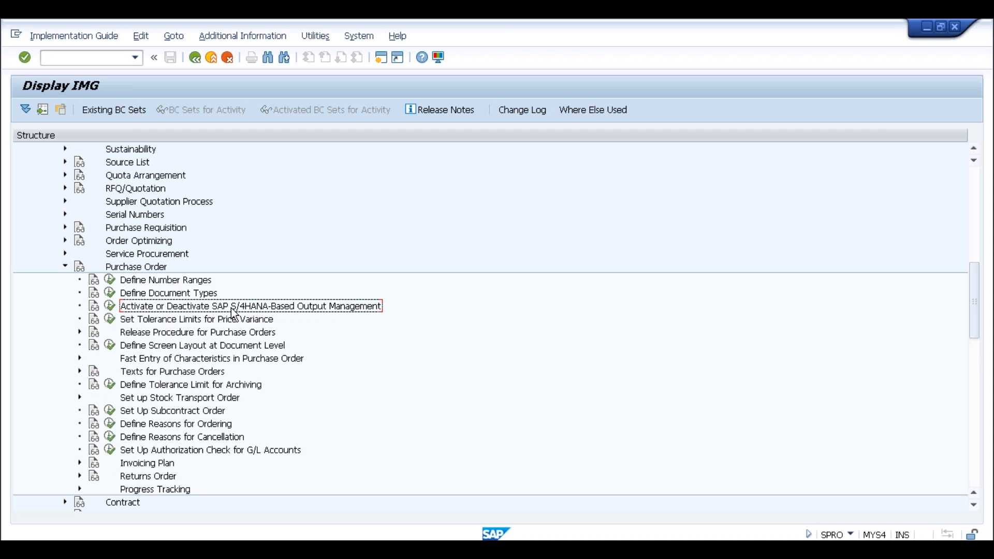
left_click(109, 306)
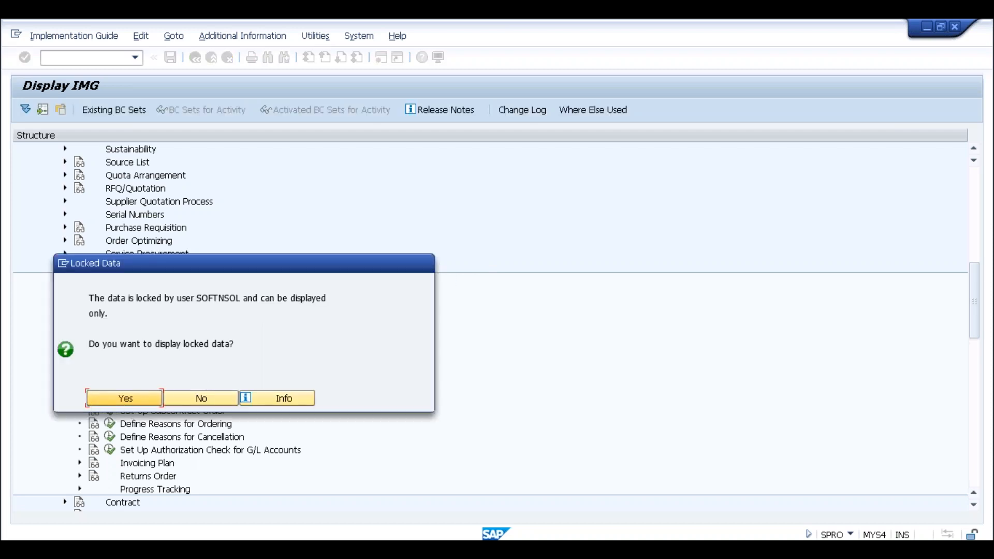
- Switch to the session that already holds the new output management activation view and go back from its detail entry
left_click(211, 548)
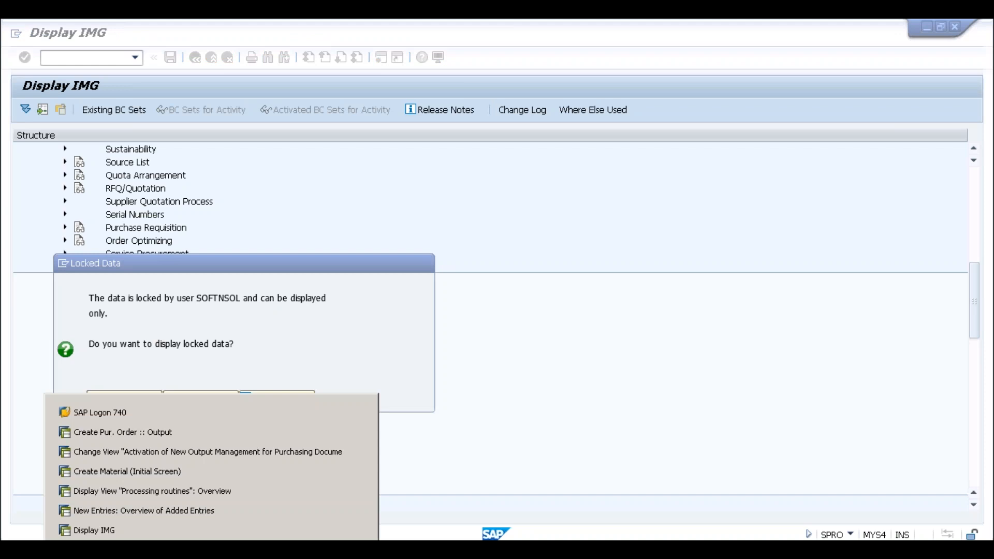
left_click(148, 452)
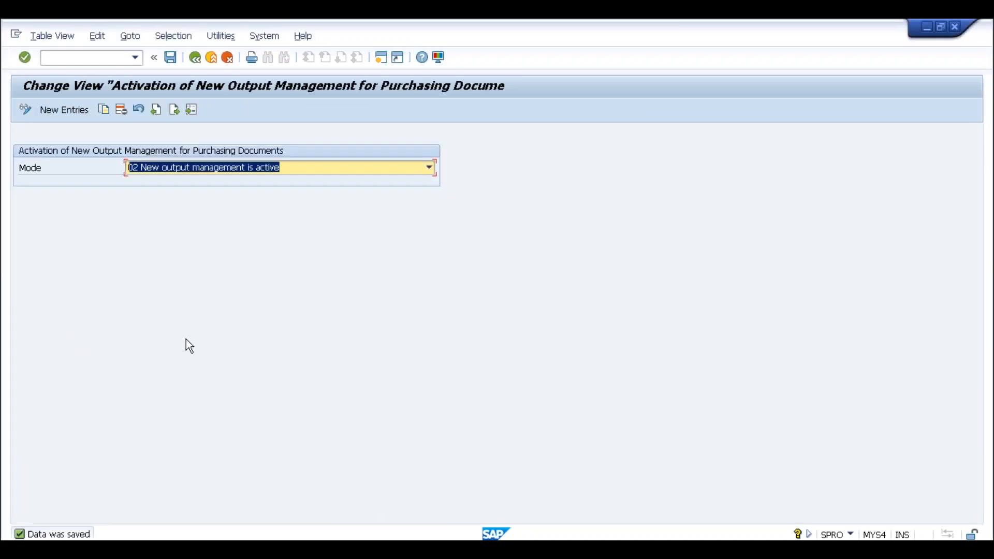
left_click(195, 58)
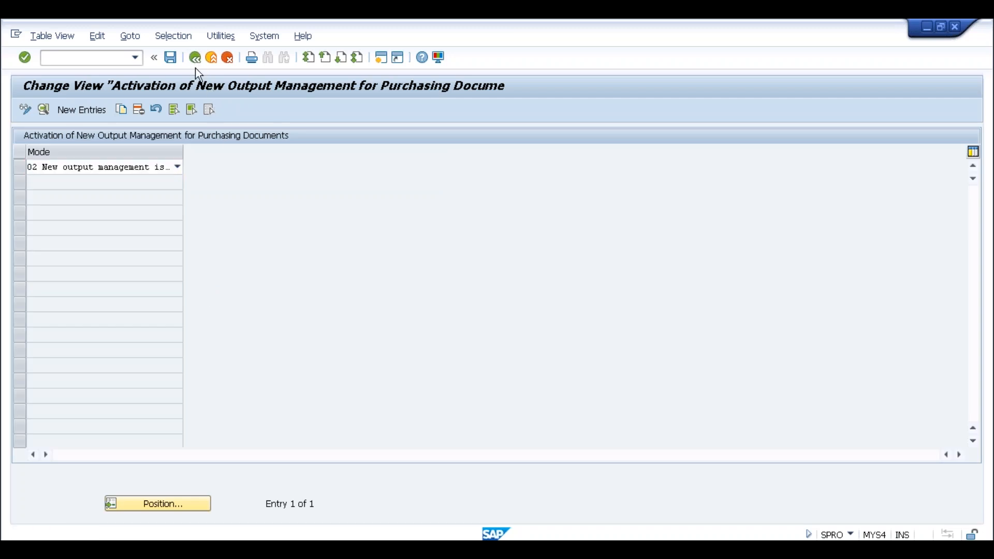
left_click(194, 57)
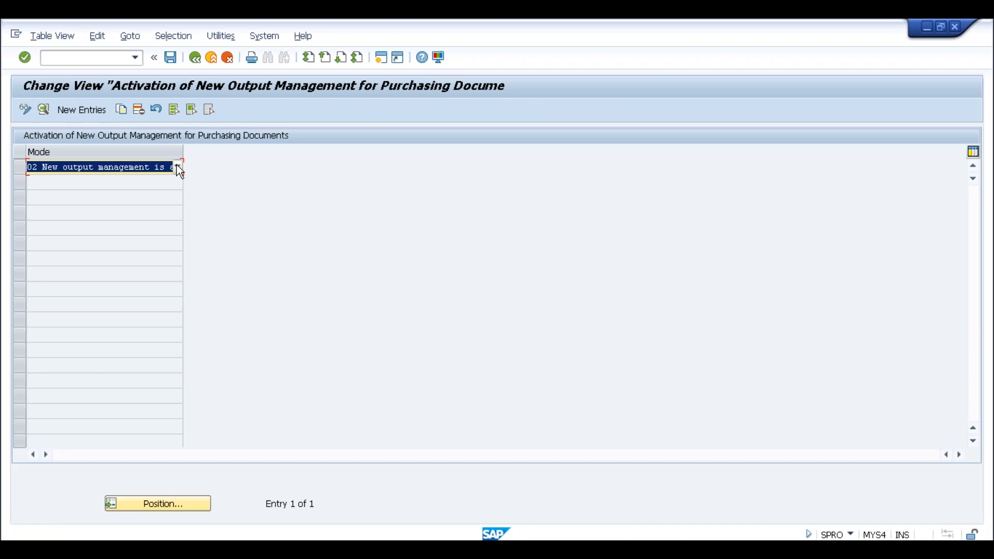
- Set the purchasing documents' mode to 01 New output management is not active and save it with the customizing request
left_click(177, 167)
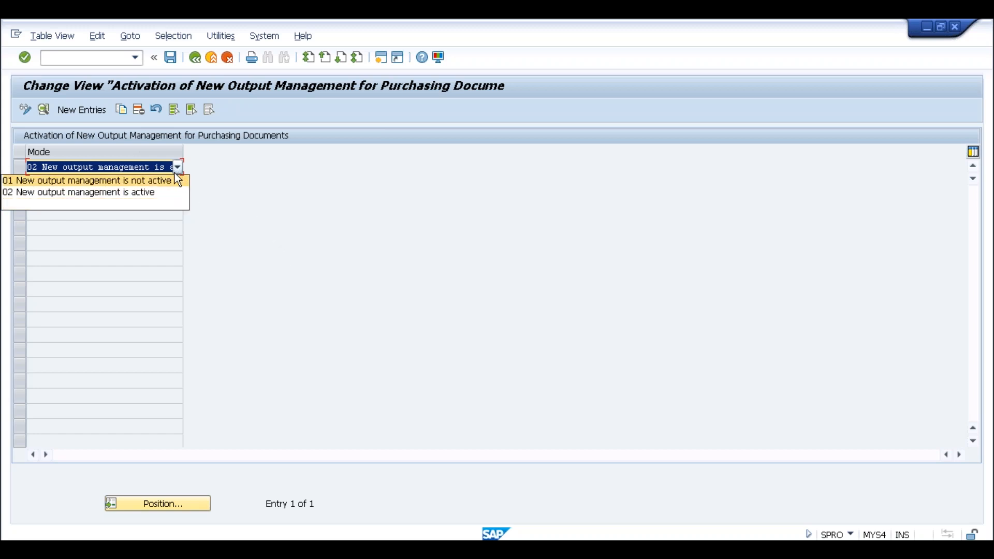
left_click(155, 180)
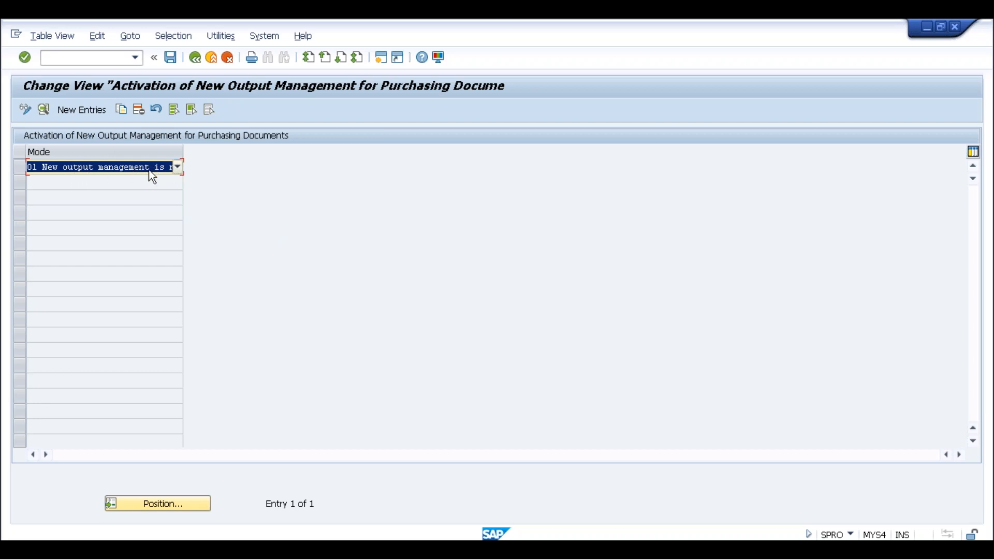
left_click(170, 58)
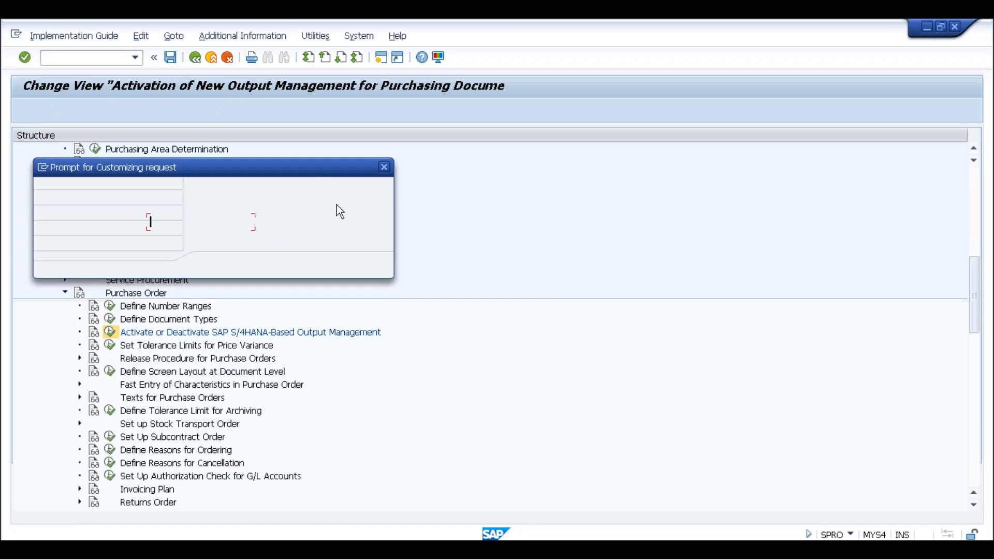
left_click(219, 263)
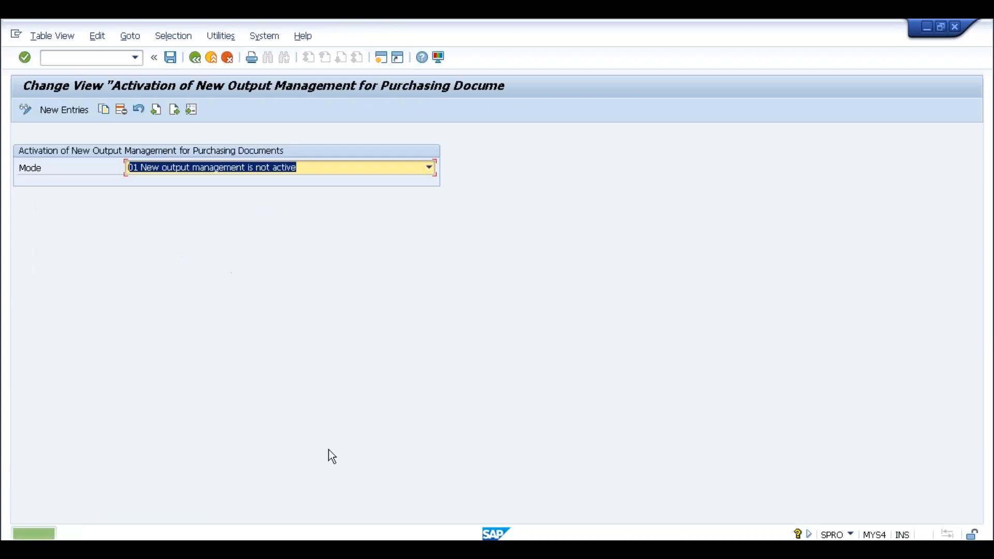
- Return to the open purchase order session and exit the order from its output screen without saving the document
left_click(212, 548)
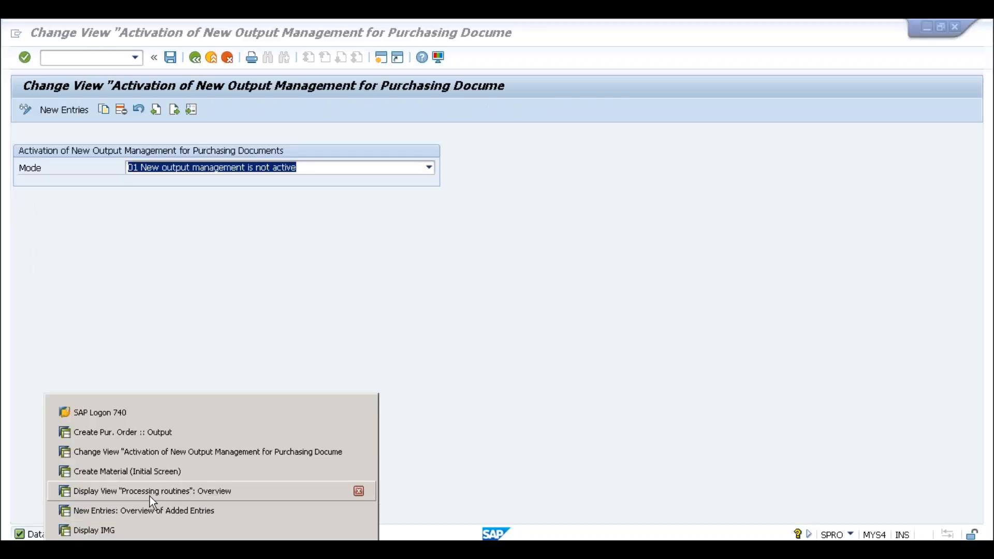
left_click(128, 439)
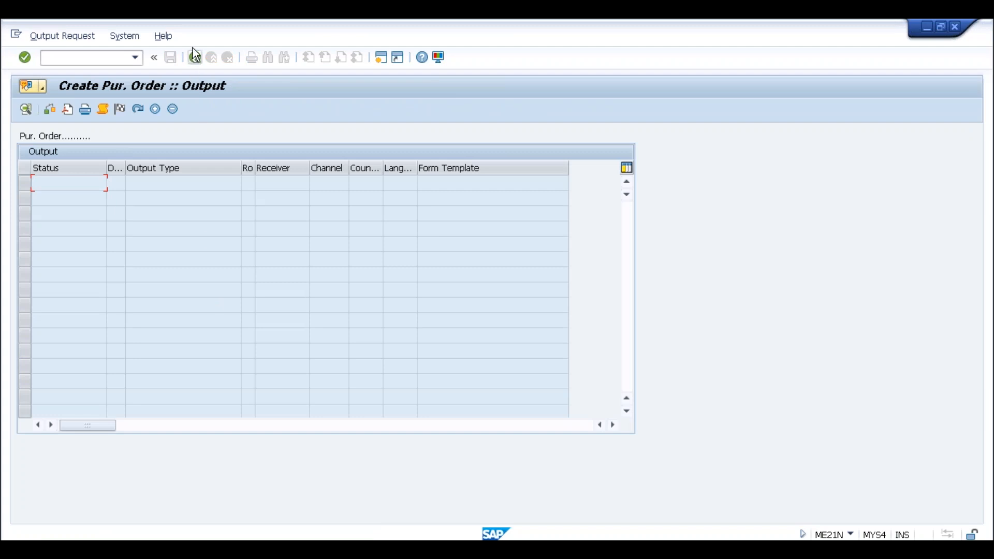
left_click(194, 58)
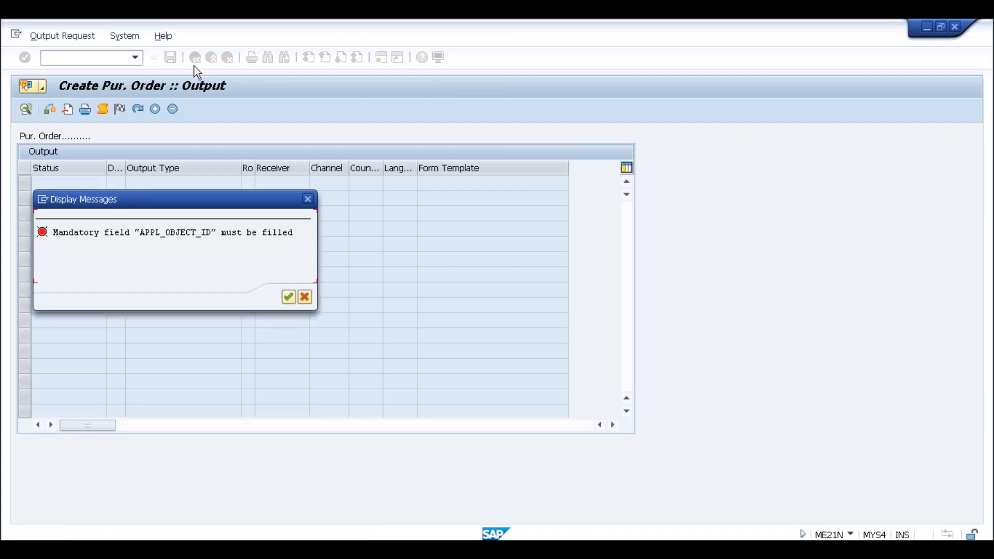
left_click(289, 297)
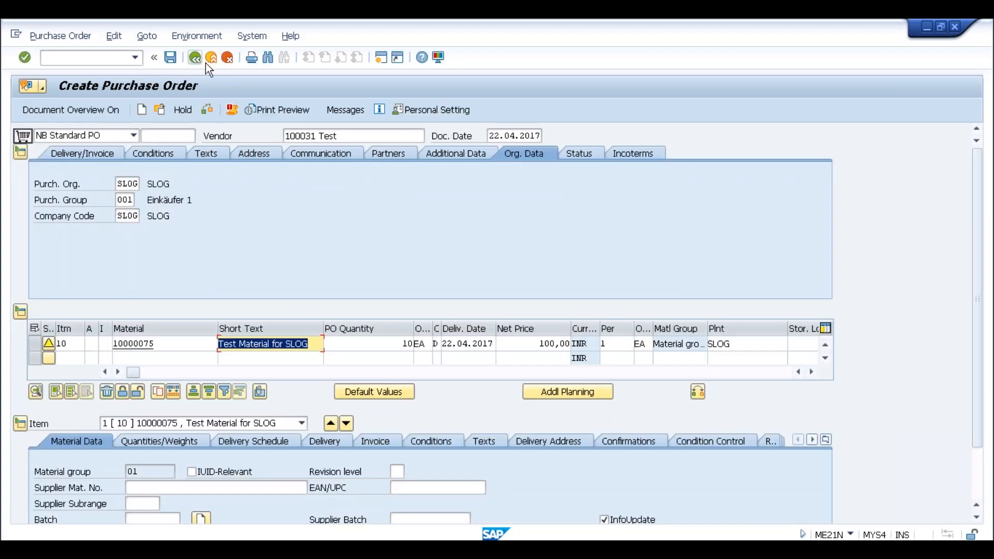
left_click(207, 61)
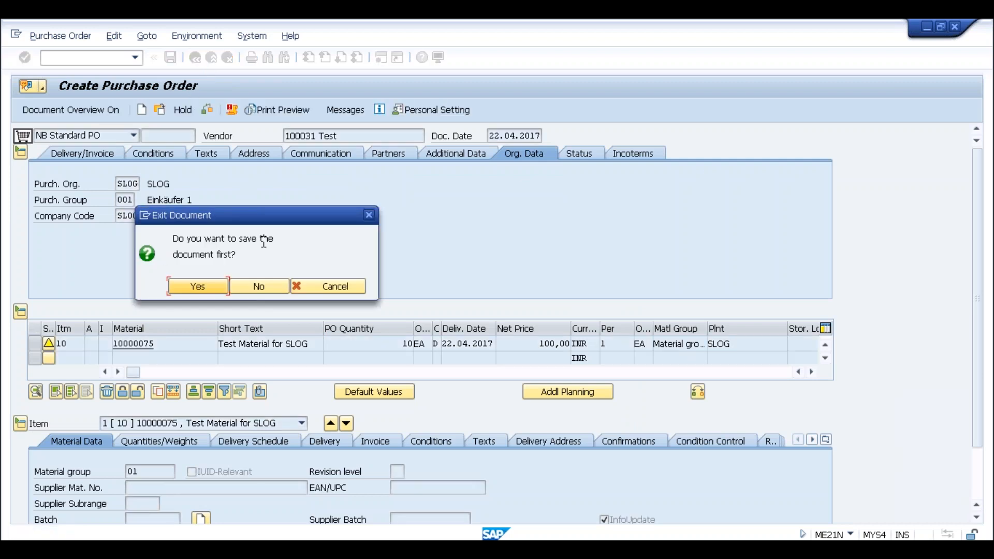
left_click(257, 287)
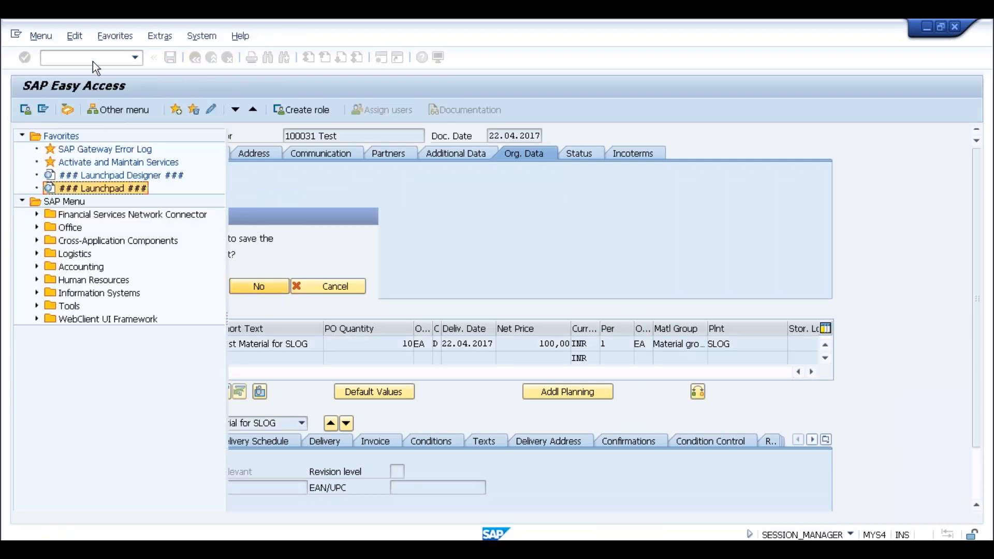
- Start a purchase order in ME21N with purchasing organization SLOG, purchasing group 001, company code SLOG and the test vendor
type("21n")
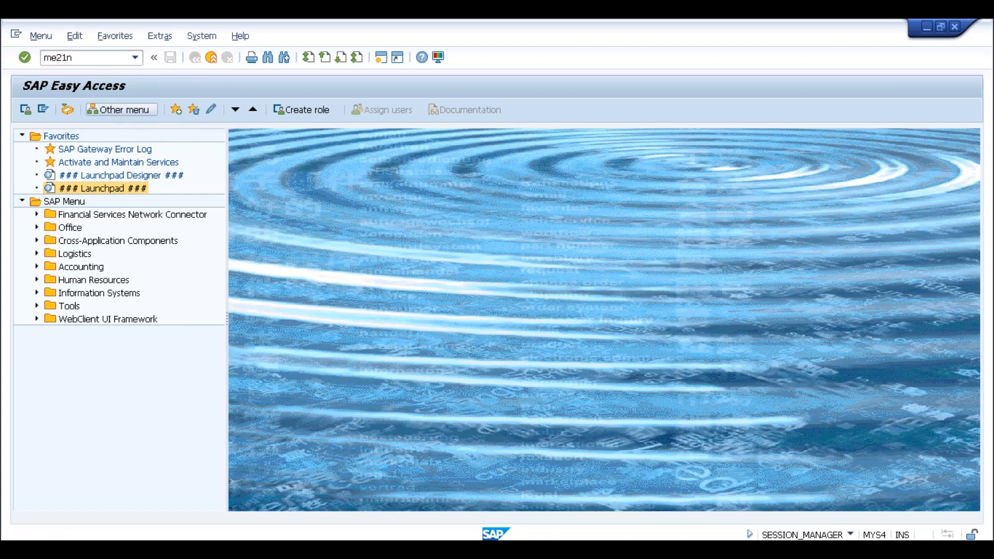
key("Return")
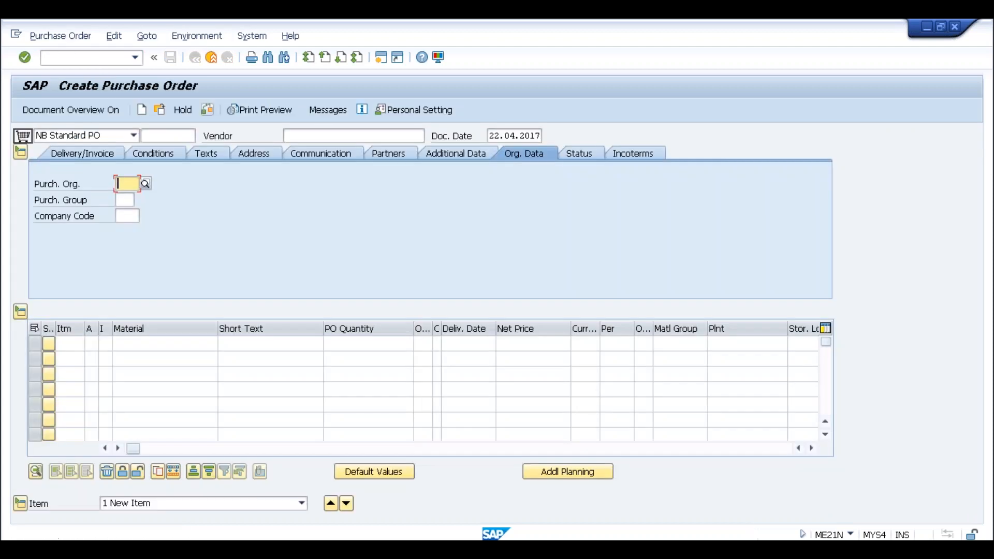
left_click(125, 183)
left_click(126, 197)
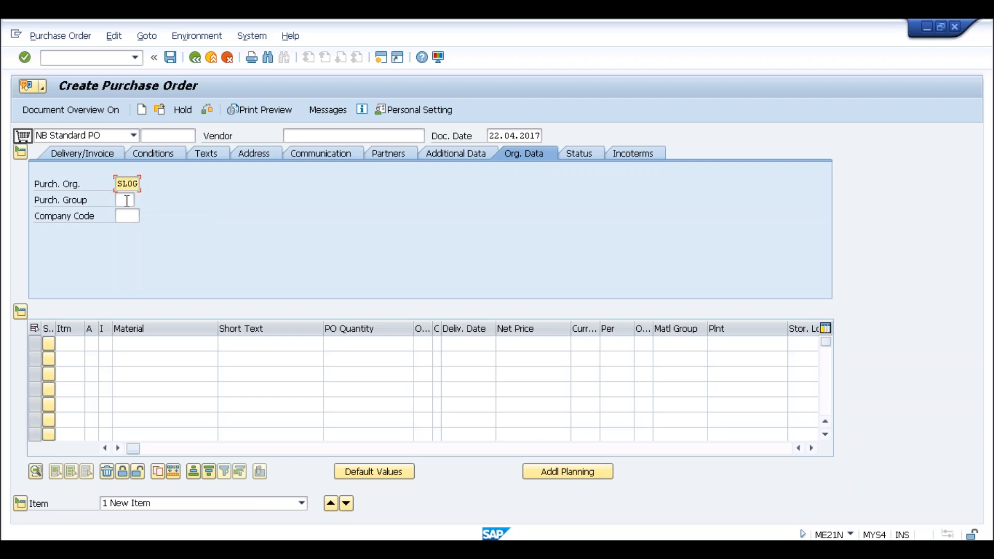
left_click(127, 214)
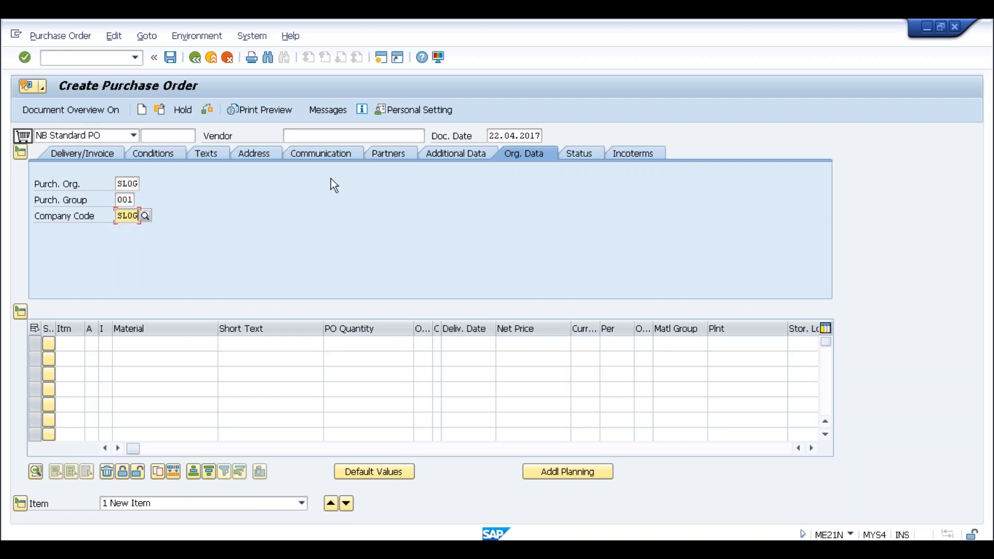
left_click(328, 135)
left_click(306, 149)
- Enter material 10000075 with a quantity of 10 as the first purchase order item
left_click(164, 346)
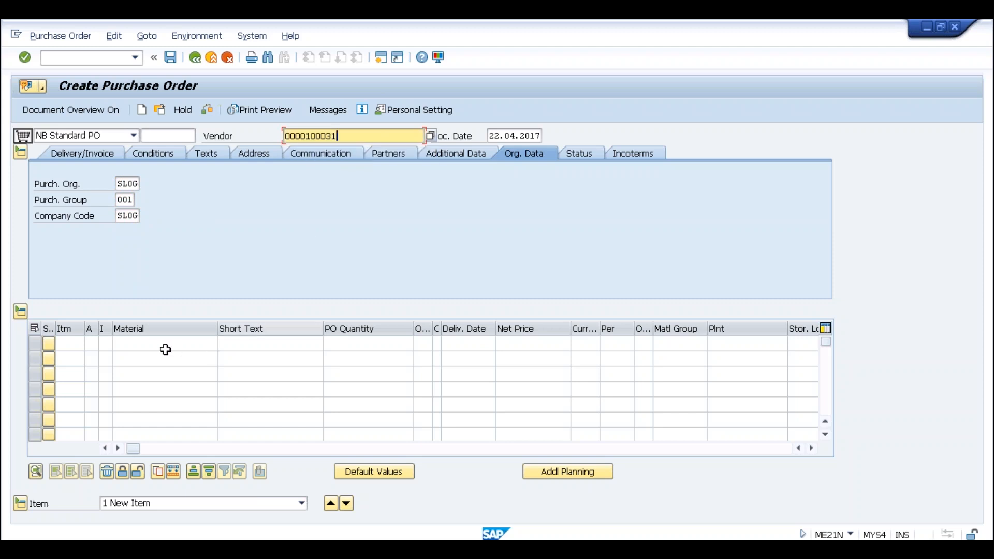
left_click(157, 357)
left_click(341, 344)
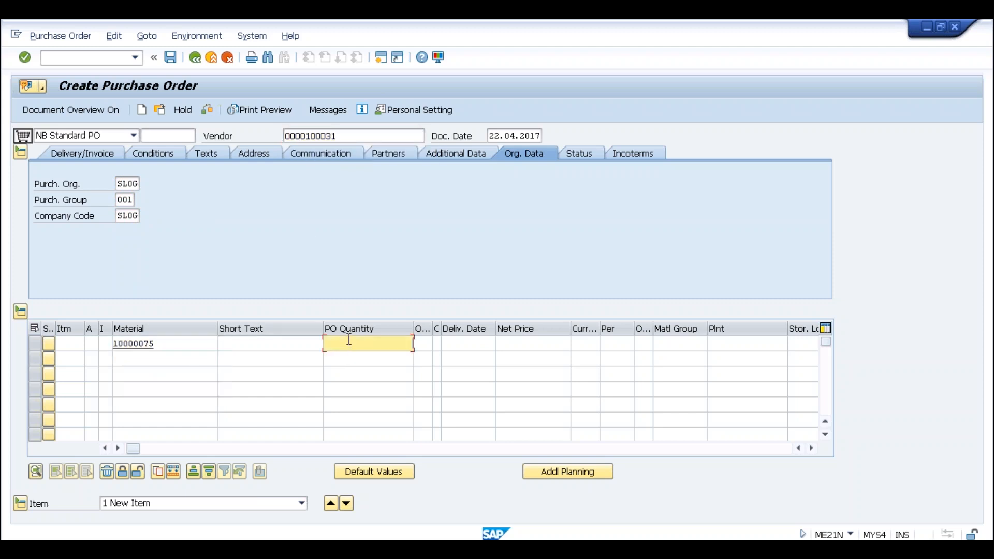
type("10")
- Set the item's net price to 100 INR and its plant to SLOG, and accept the item data
key("Tab")
key("Tab")
key("Tab")
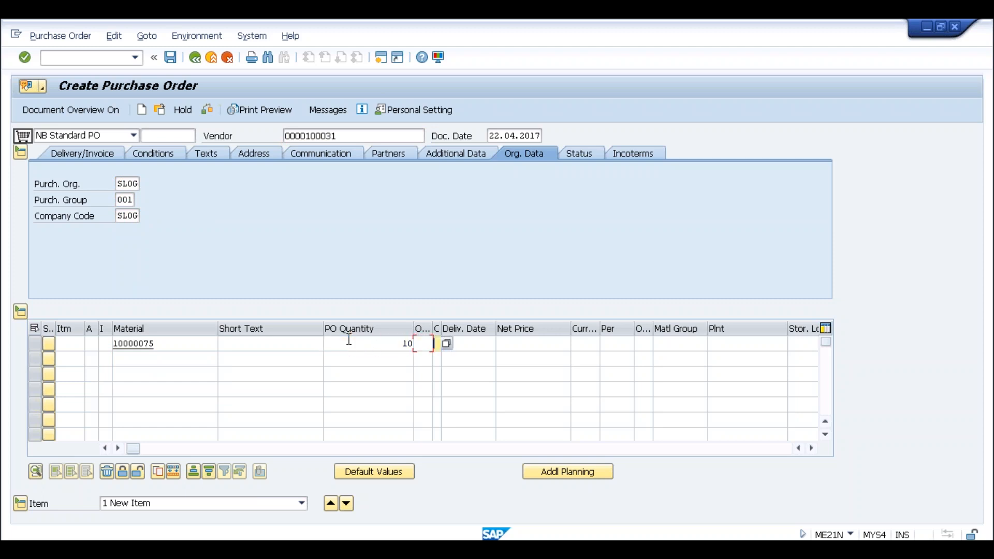
key("Tab")
type("100")
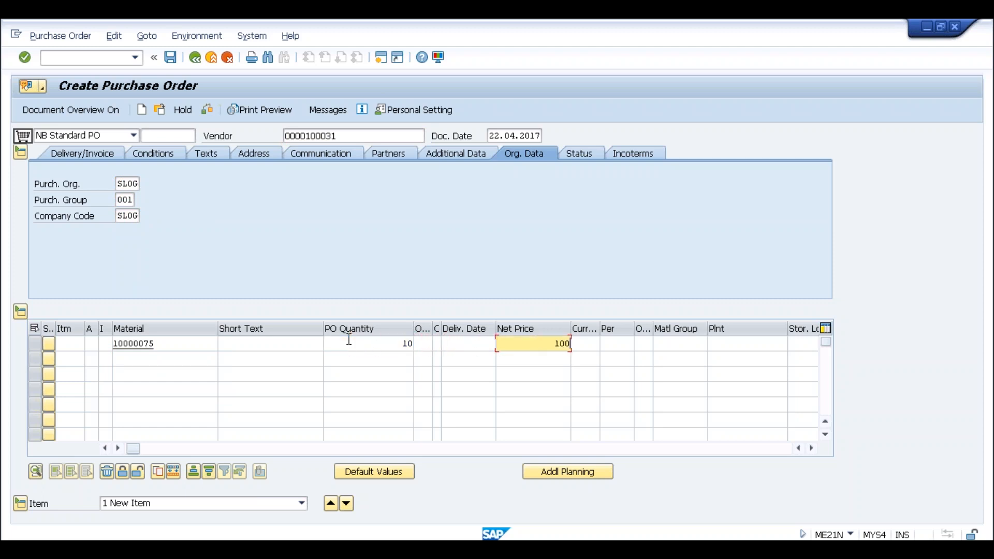
key("Tab")
type("inr")
key("Tab")
key("Tab")
key("Tab")
type("slog")
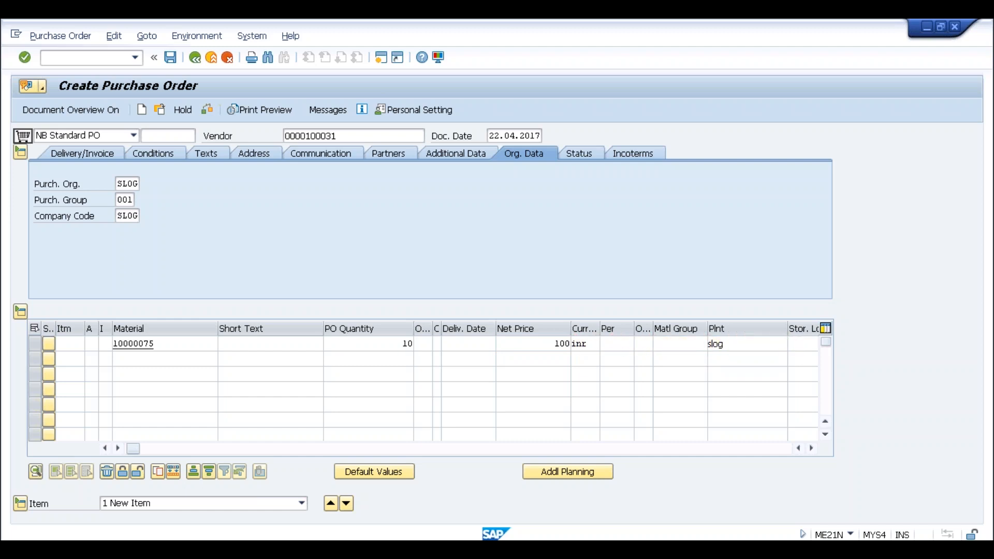
key("Return")
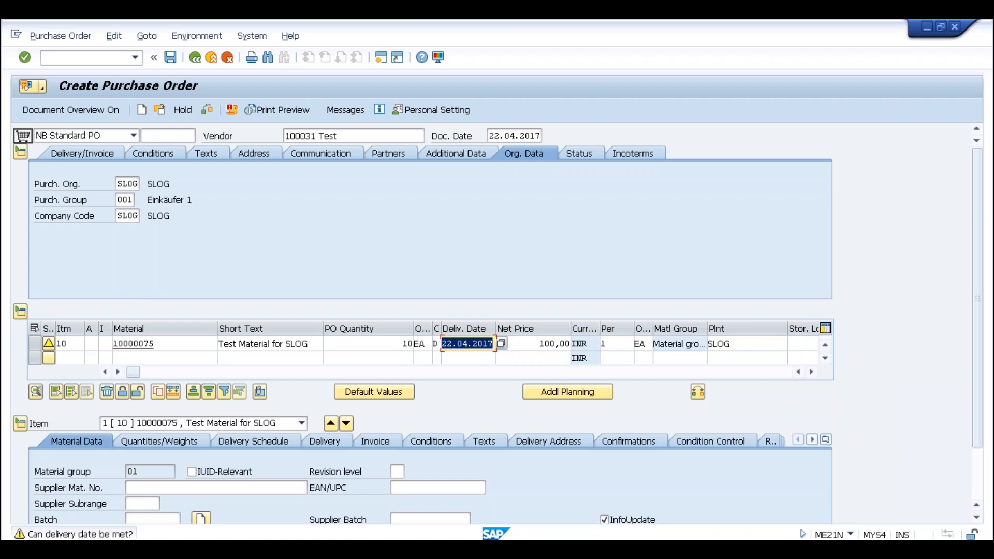
- Open the output messages of the new purchase order
left_click(342, 110)
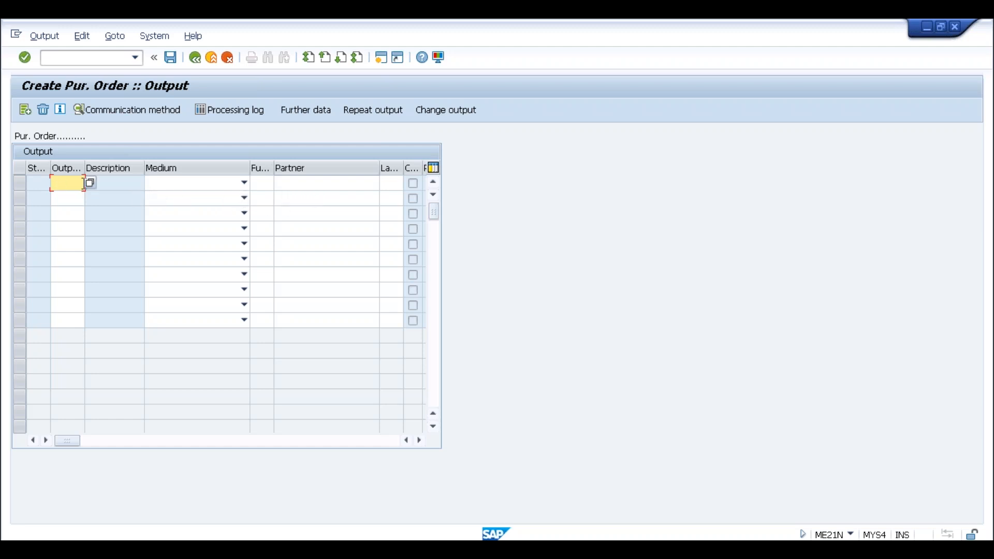
- Choose output type NEU for the first output line and review its medium options, function, partner and language fields
left_click(89, 182)
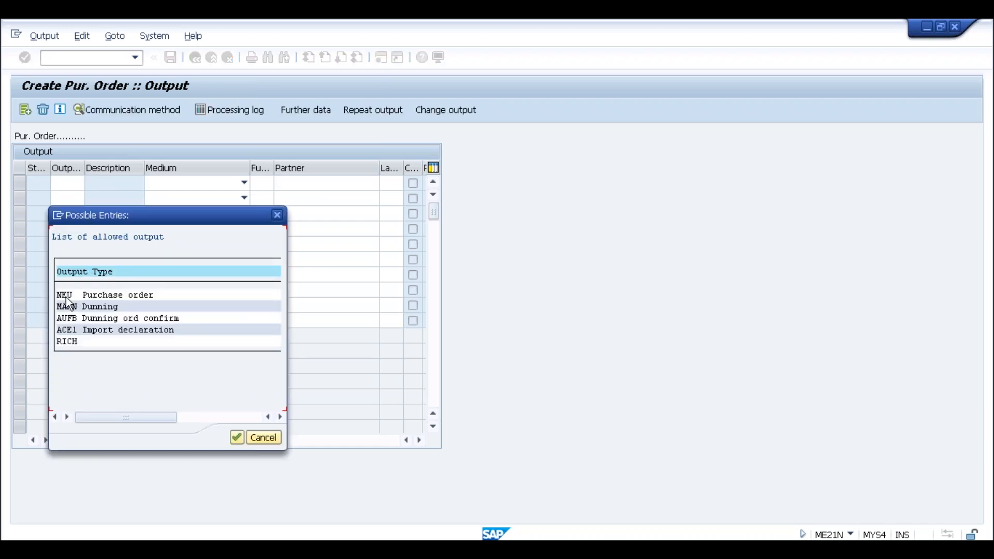
double_click(66, 294)
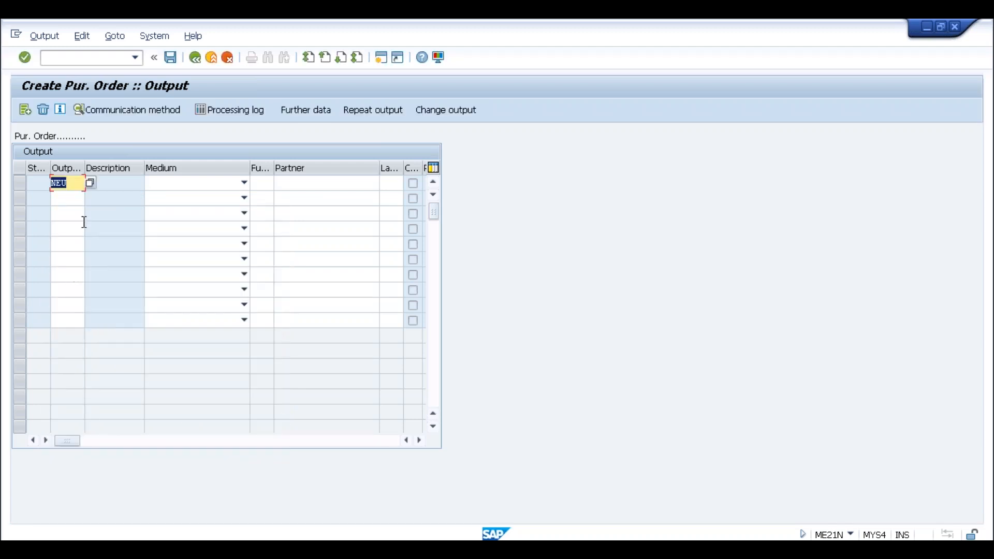
left_click(227, 187)
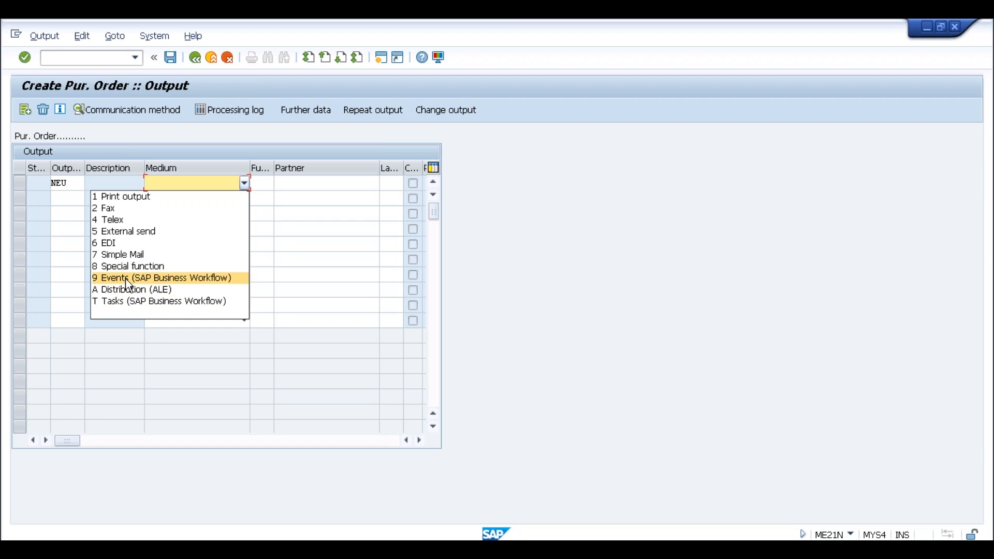
left_click(268, 189)
left_click(261, 184)
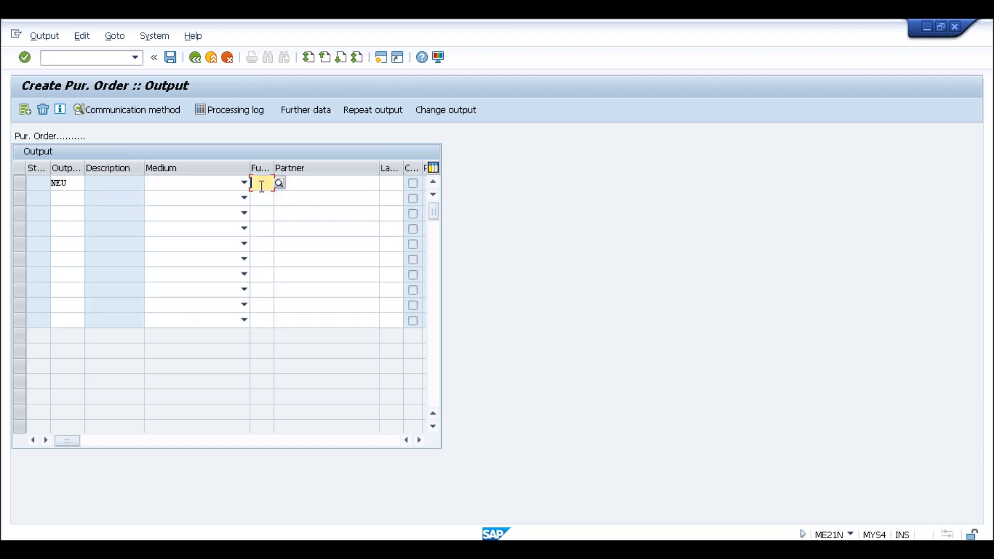
left_click(311, 190)
left_click(398, 184)
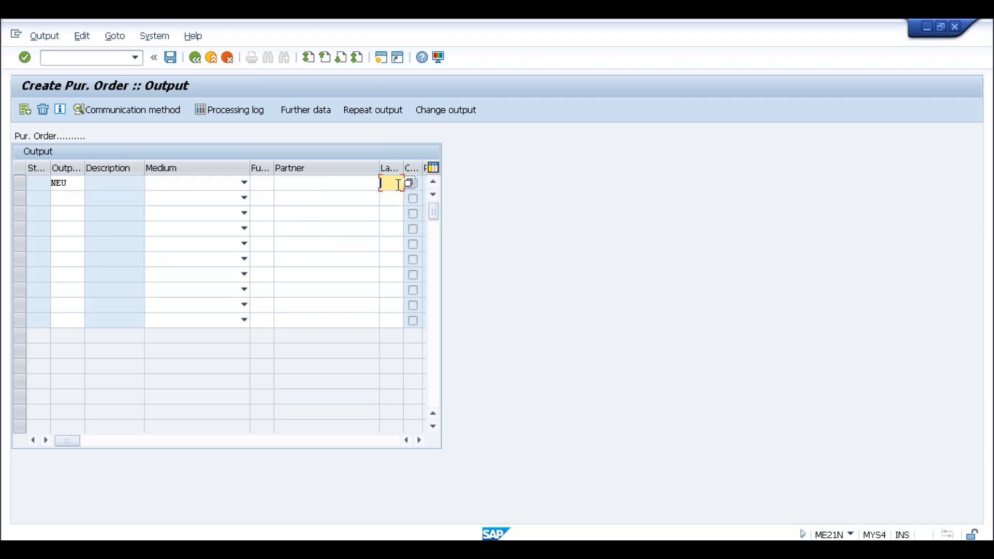
left_click(66, 184)
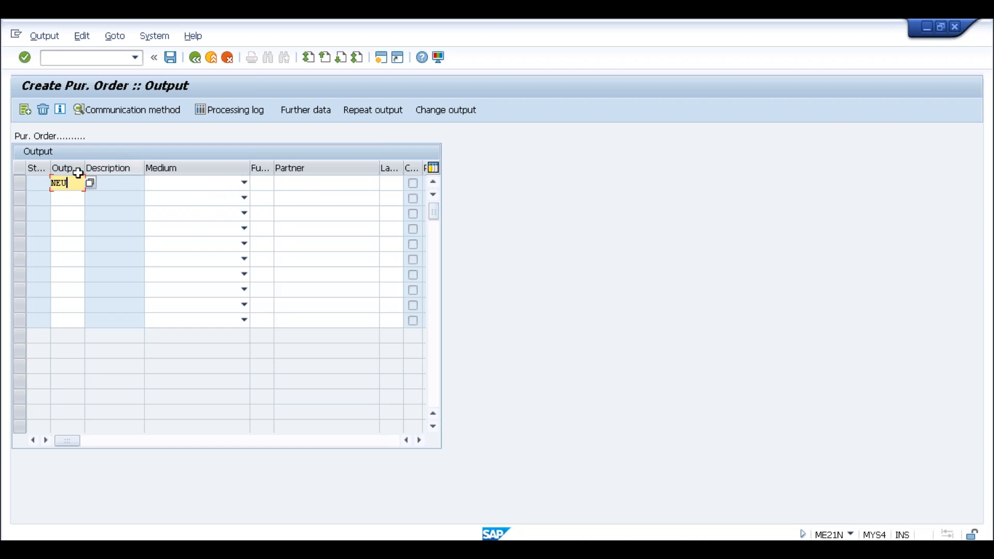
type("EU")
left_click(201, 187)
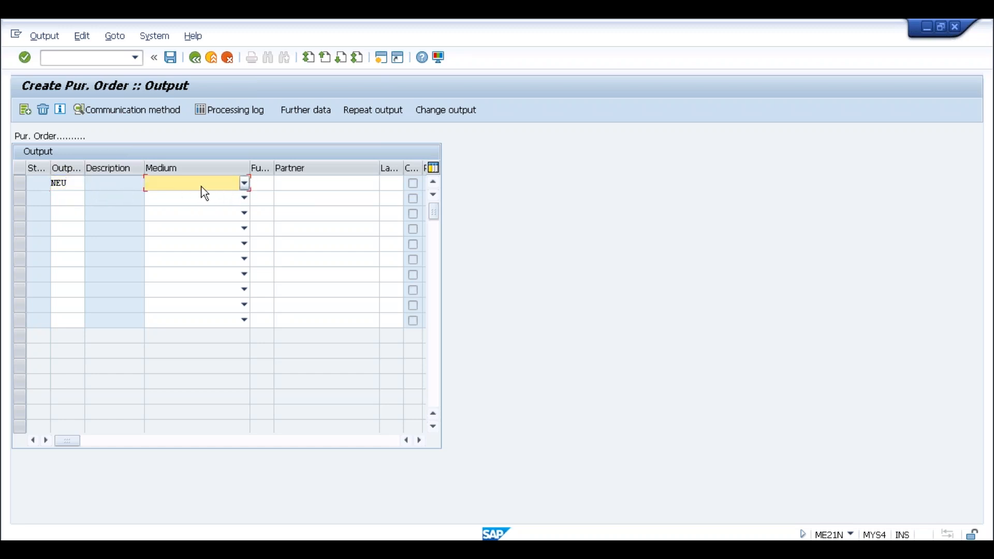
left_click(183, 185)
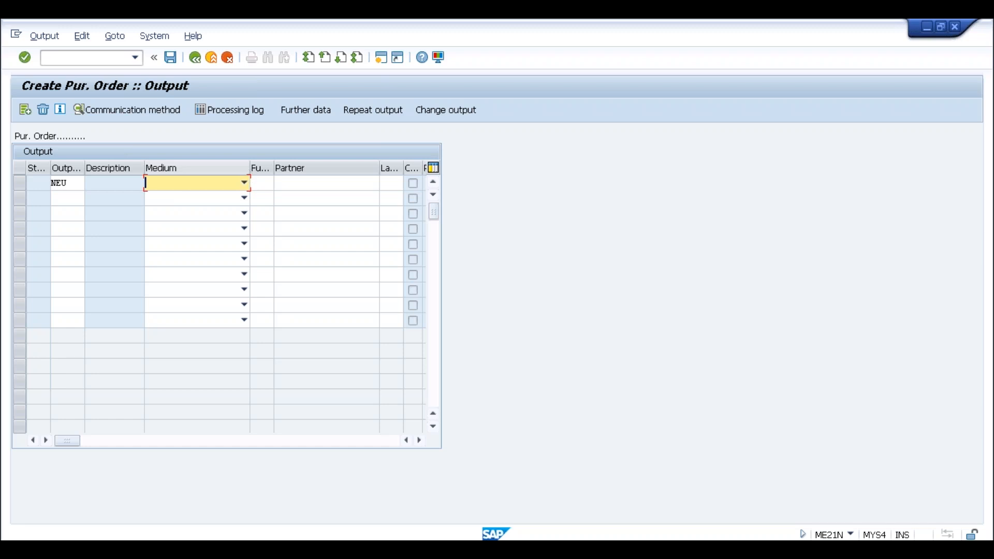
- Leave the purchase order and open the output control conditions with transaction NACE
left_click(115, 59)
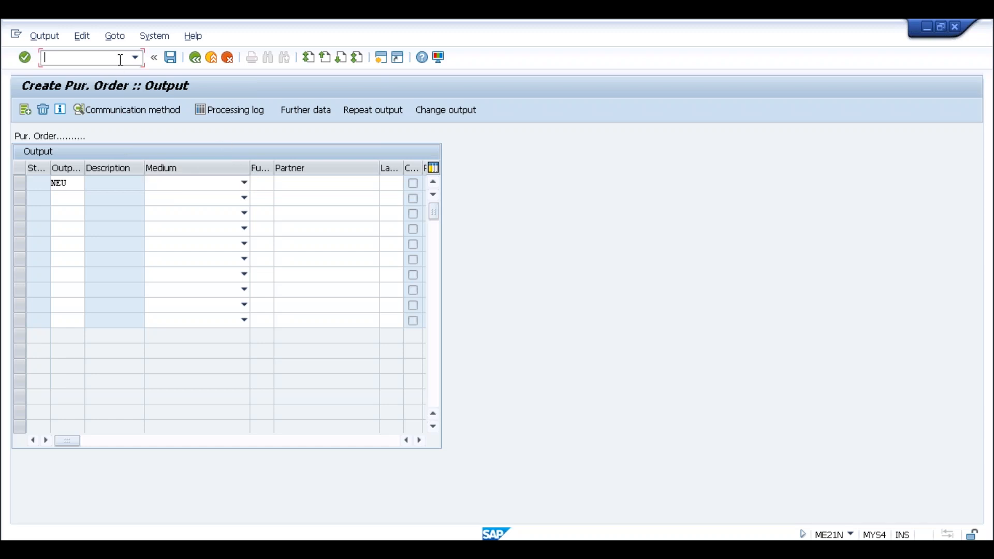
type("/nnace")
key("Return")
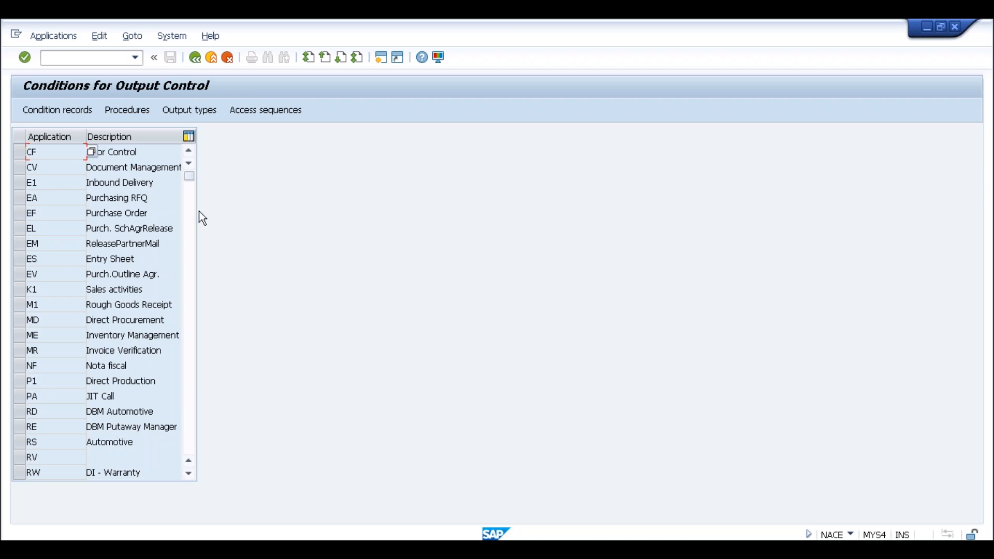
- Display the output types of application EF (Purchase Order)
left_click(166, 152)
left_click(46, 213)
left_click(19, 213)
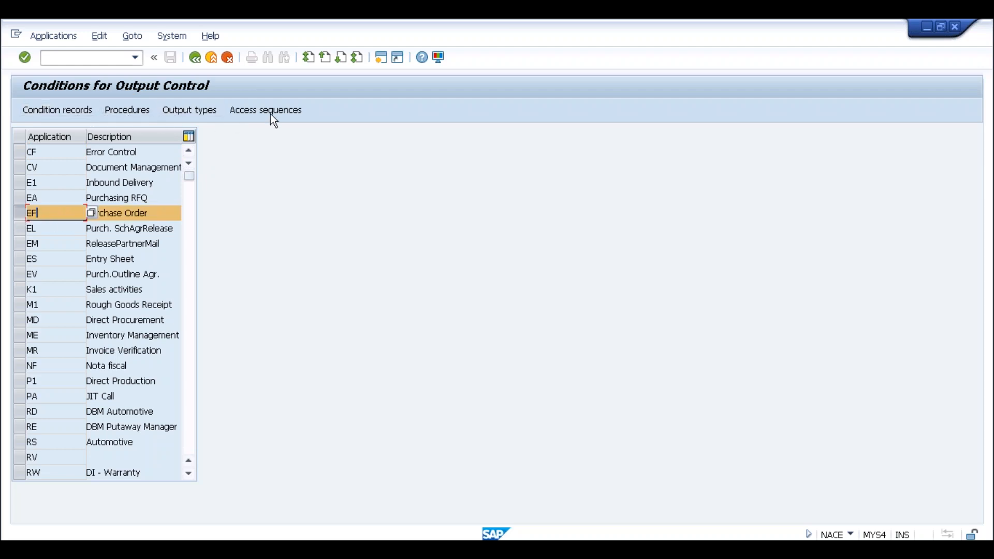
left_click(202, 109)
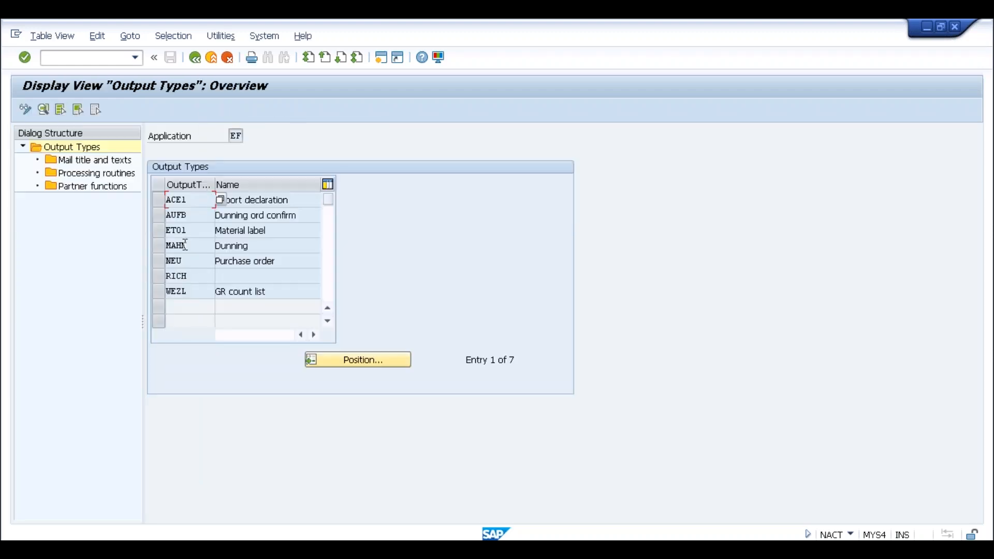
- Display the processing routines of output type NEU (Purchase order)
left_click(182, 261)
left_click_drag(278, 261, 217, 261)
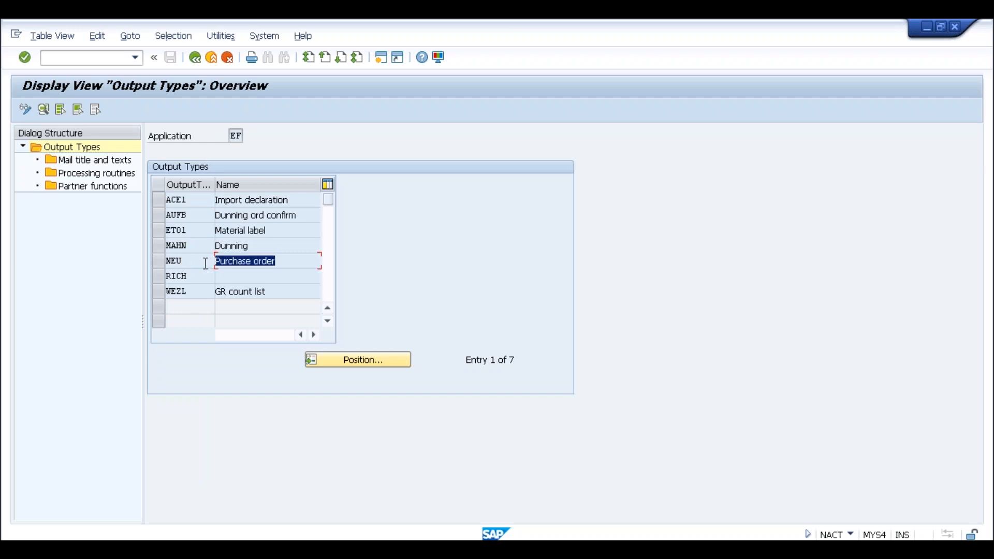
left_click(205, 261)
left_click(158, 262)
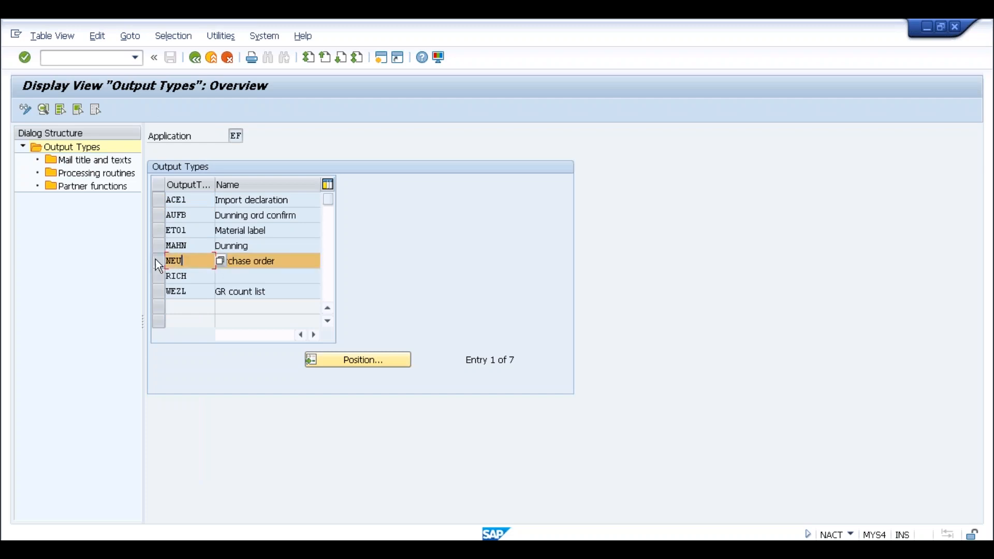
double_click(114, 174)
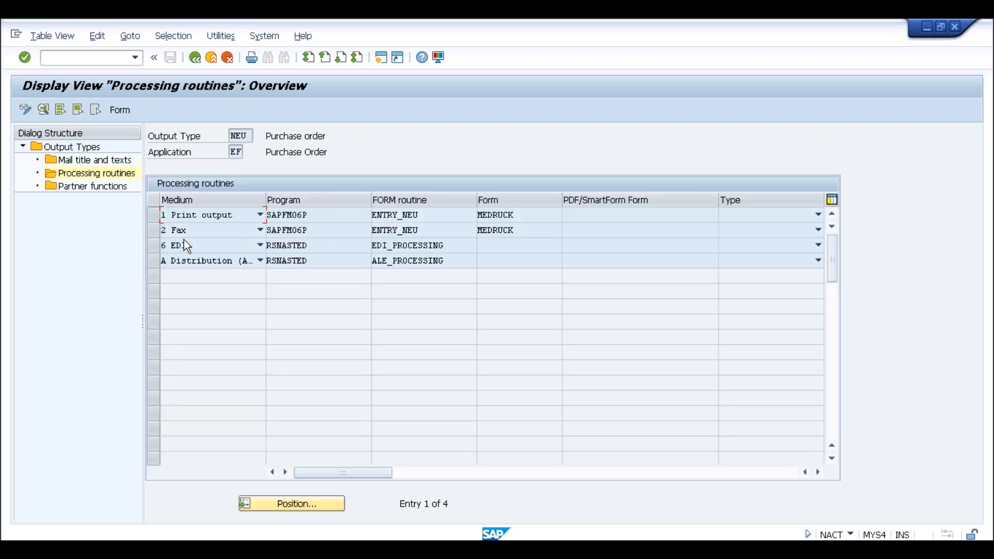
- Examine the program, form routine and form assigned to the print output medium, and return to the application list
left_click(320, 215)
left_click(430, 216)
left_click(515, 216)
left_click_drag(471, 219, 471, 219)
left_click(478, 218)
left_click(322, 217)
left_click(518, 214)
left_click(199, 59)
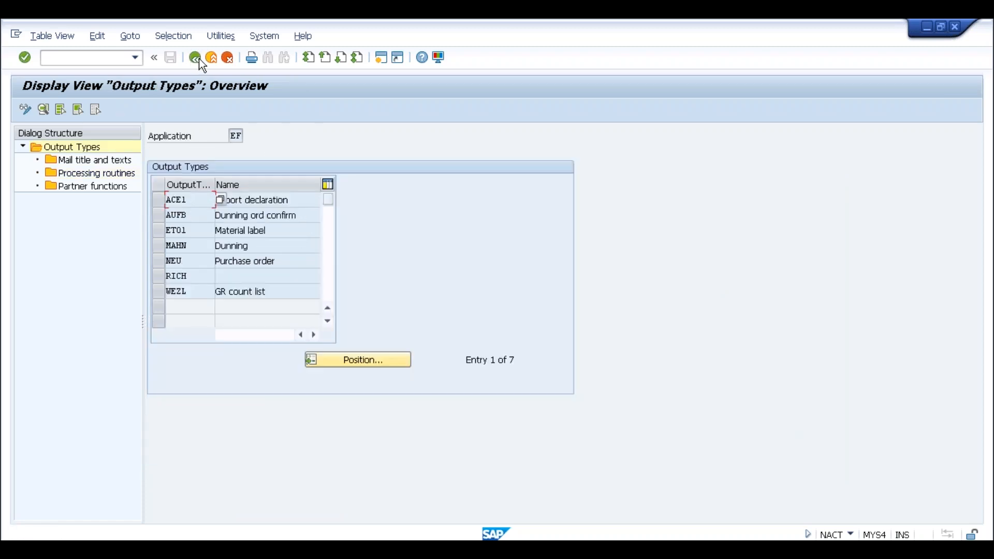
left_click(199, 59)
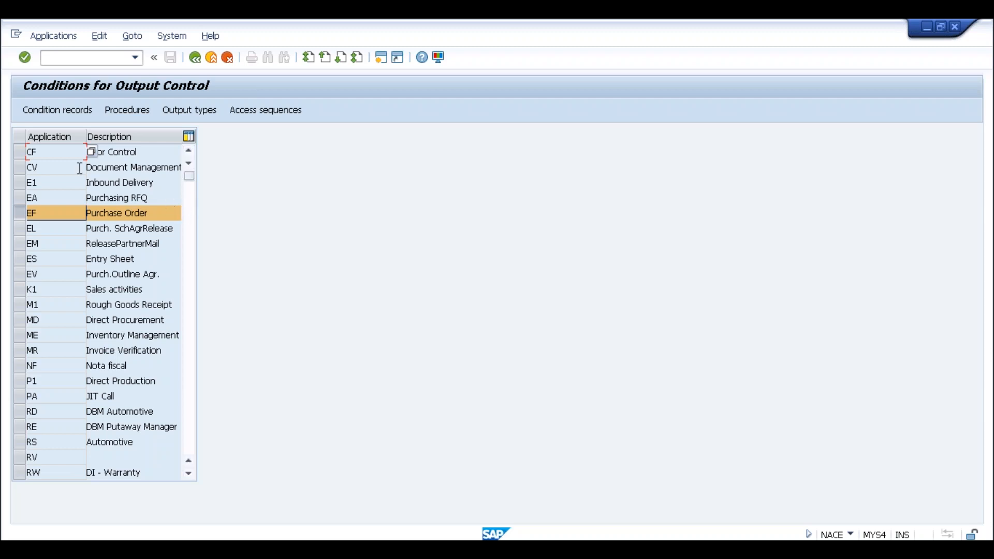
- Open the NEU condition records for purchase orders using the key combination Doc.Type/Purch.Org/Vendor
left_click(63, 113)
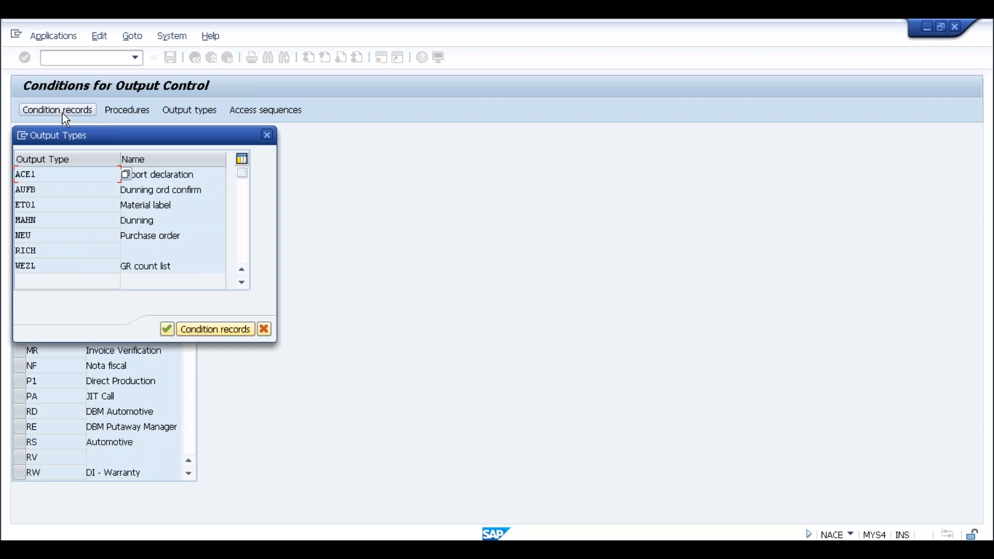
double_click(31, 234)
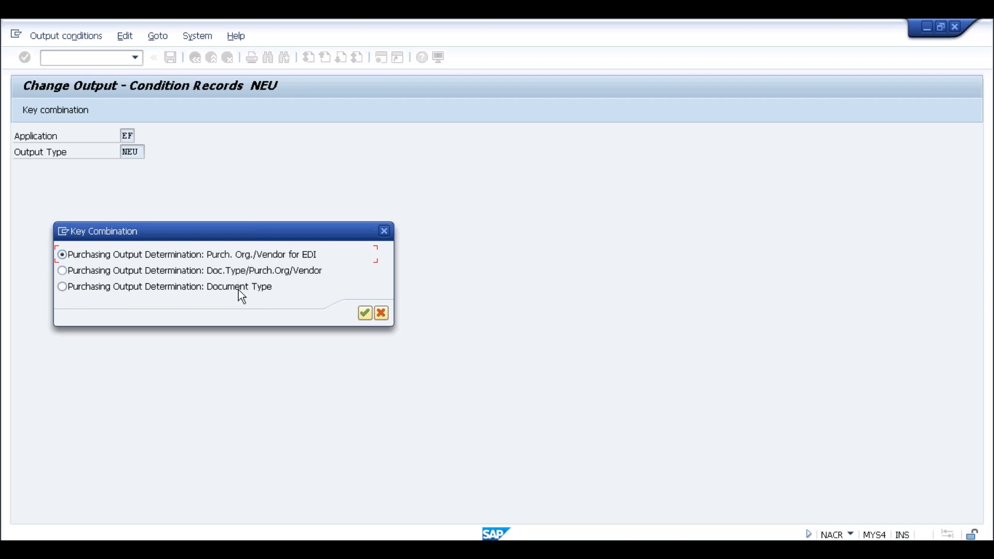
left_click(62, 271)
left_click(364, 313)
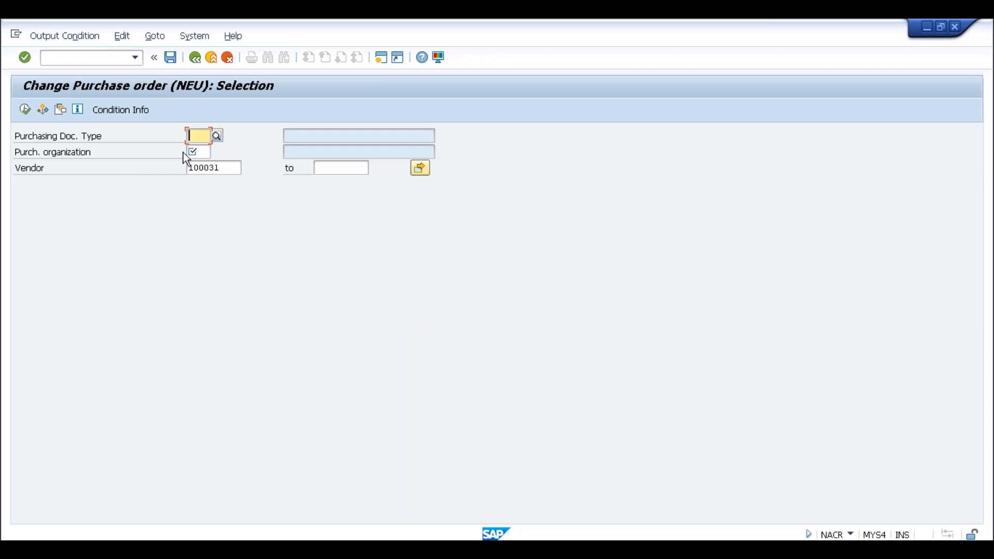
- Set the purchasing document type to NB (Standard PO) and the purchasing organization to SLOG, and run the condition record selection
left_click(199, 154)
left_click(199, 136)
left_click(217, 137)
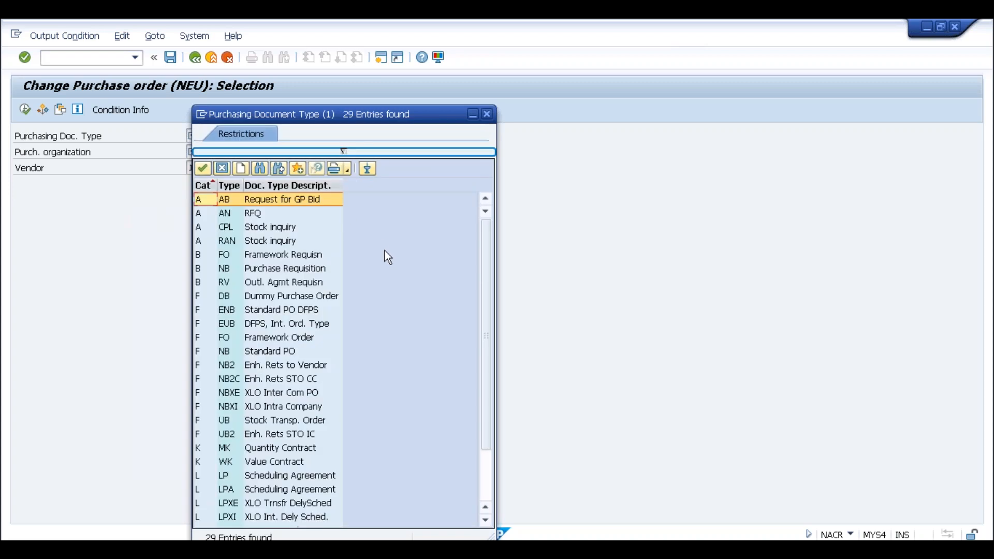
double_click(266, 351)
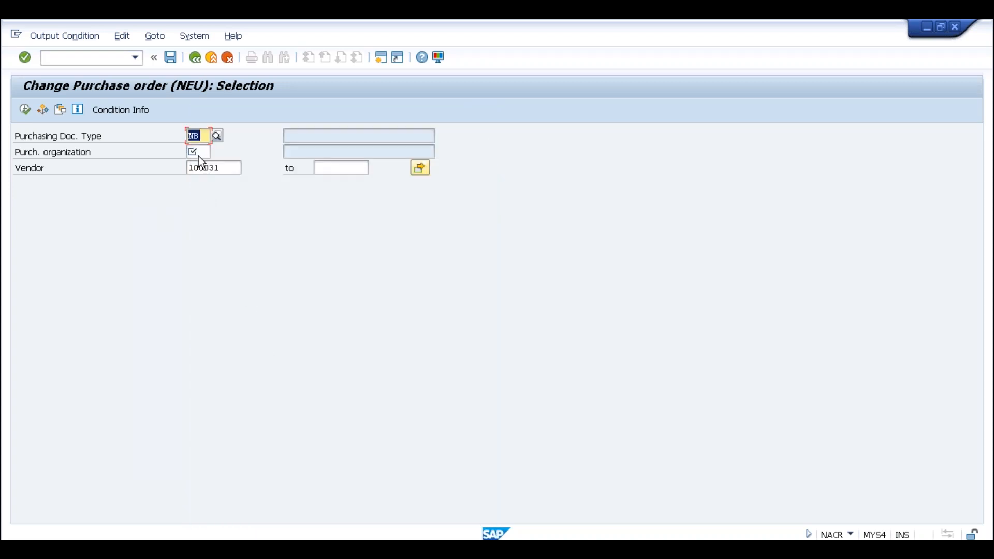
left_click(198, 156)
type("slog")
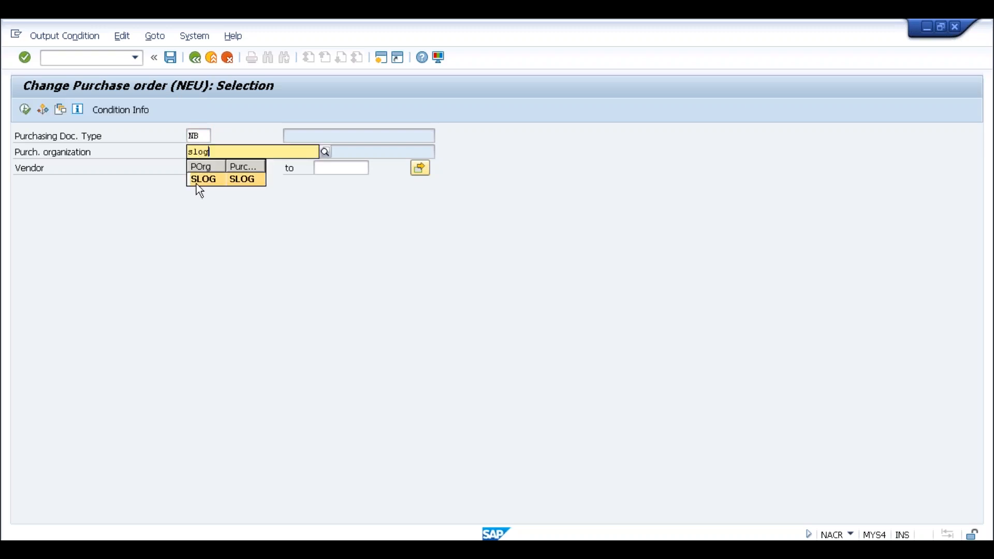
left_click(199, 180)
left_click(26, 113)
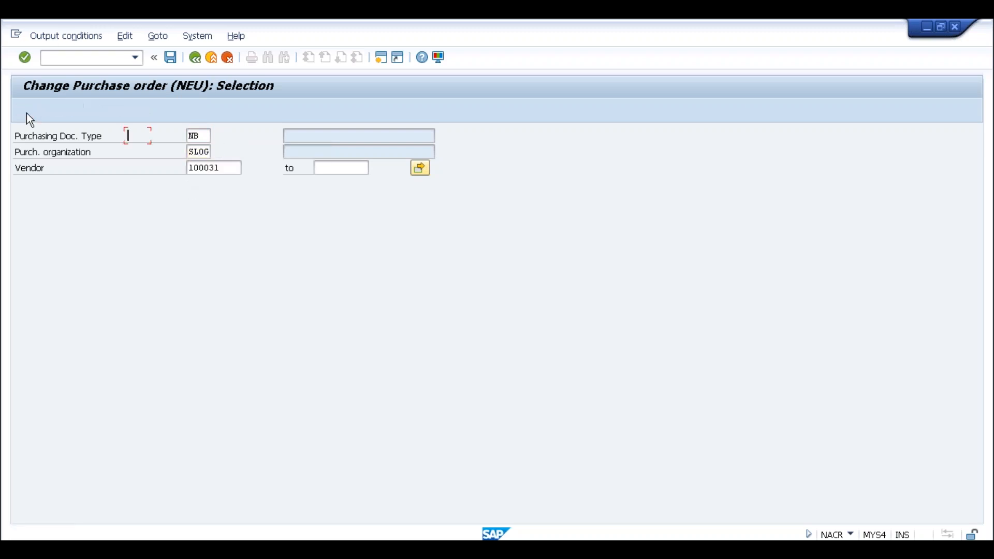
- Examine the condition record fields for vendor, partner function, partner and transmission medium, including the list of available media
left_click(30, 216)
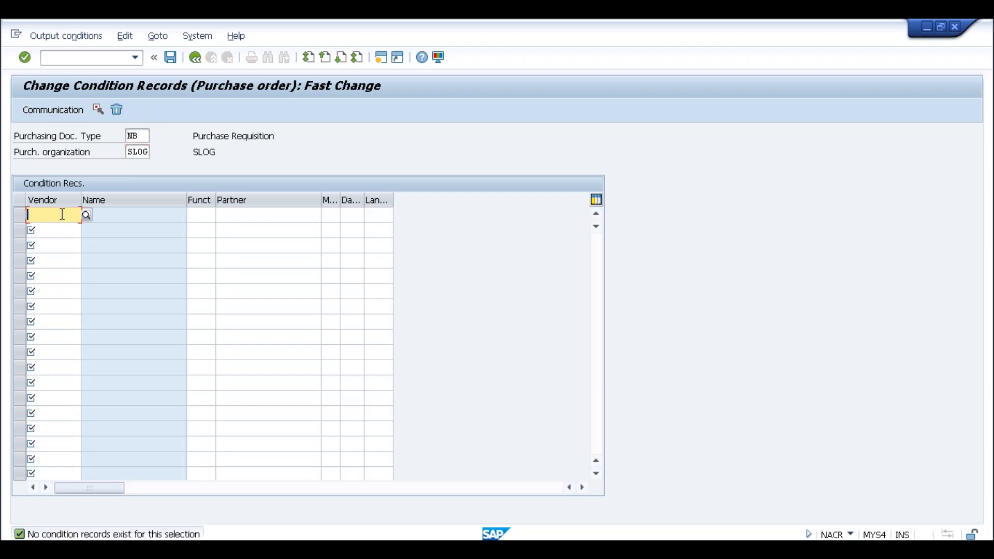
left_click(197, 217)
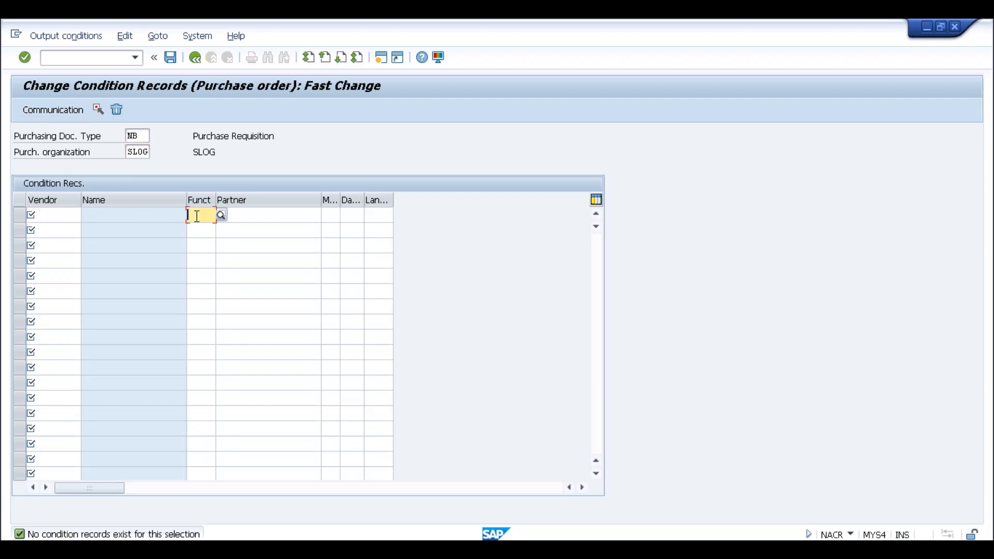
left_click(249, 215)
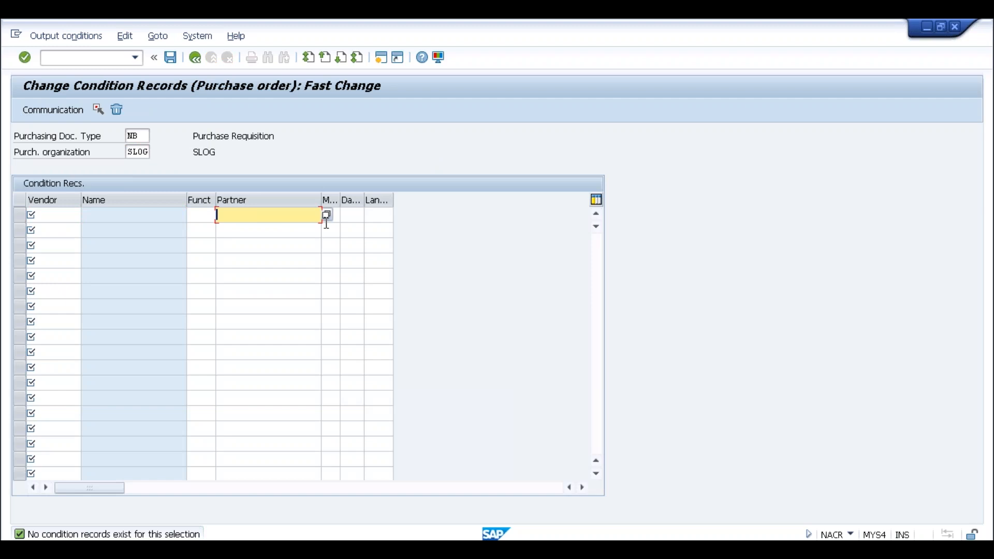
left_click(329, 216)
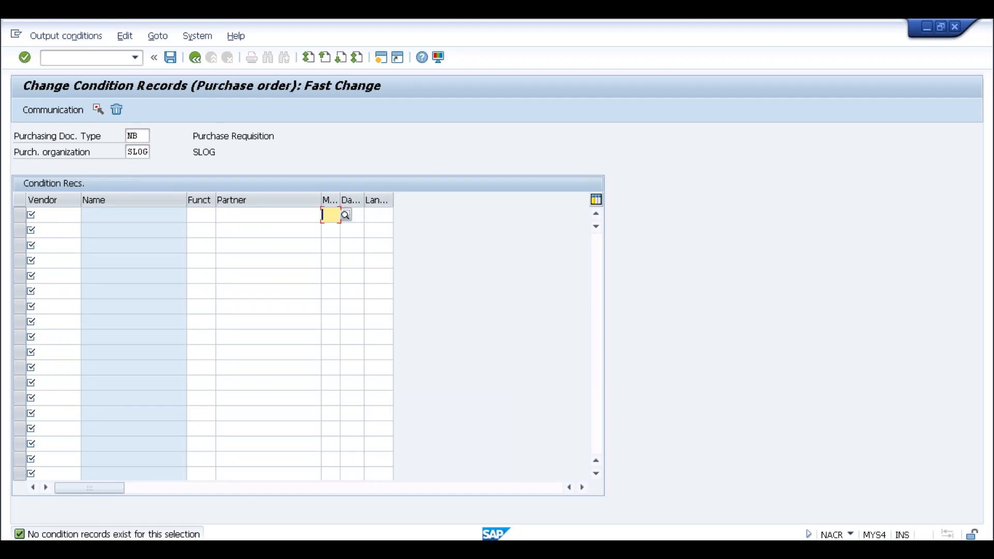
left_click(346, 215)
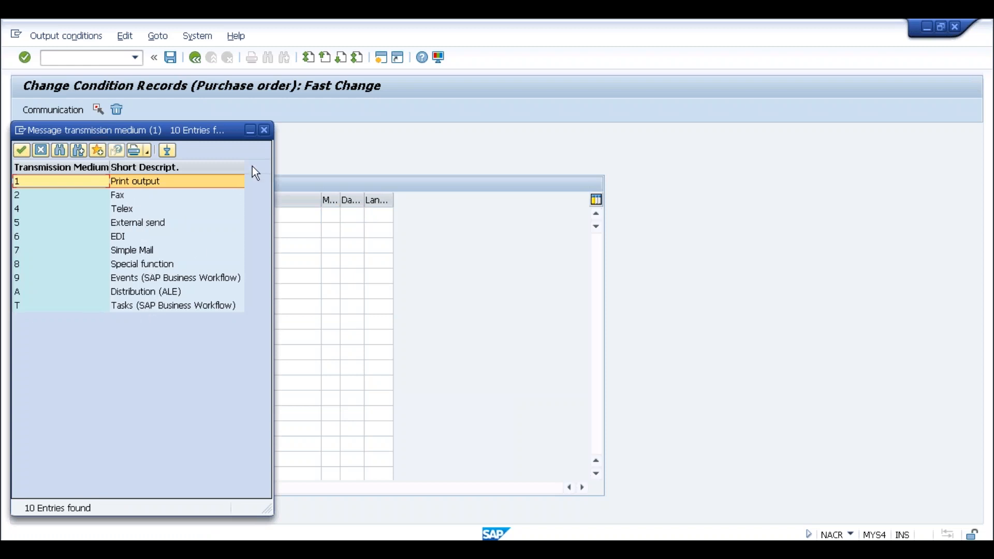
left_click(264, 130)
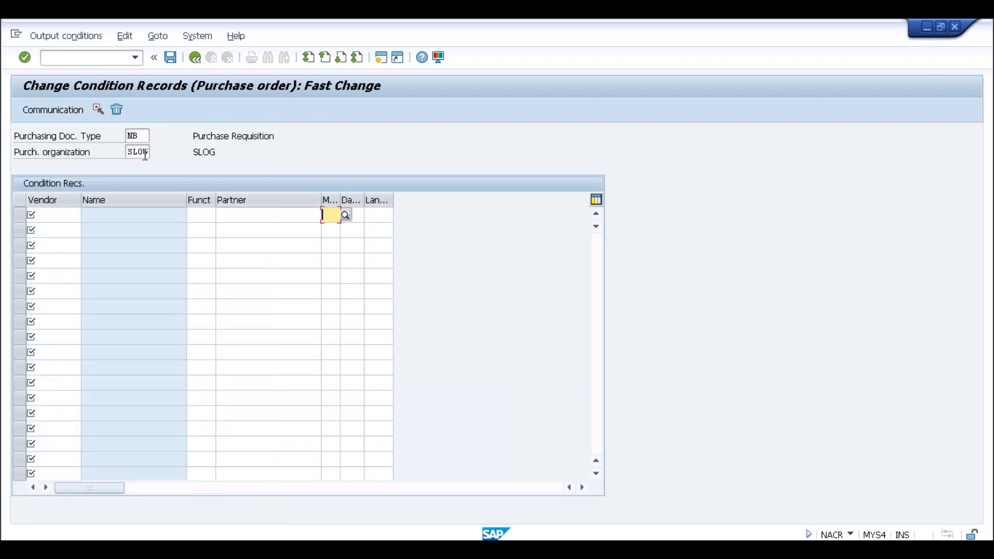
left_click(142, 135)
left_click(136, 153)
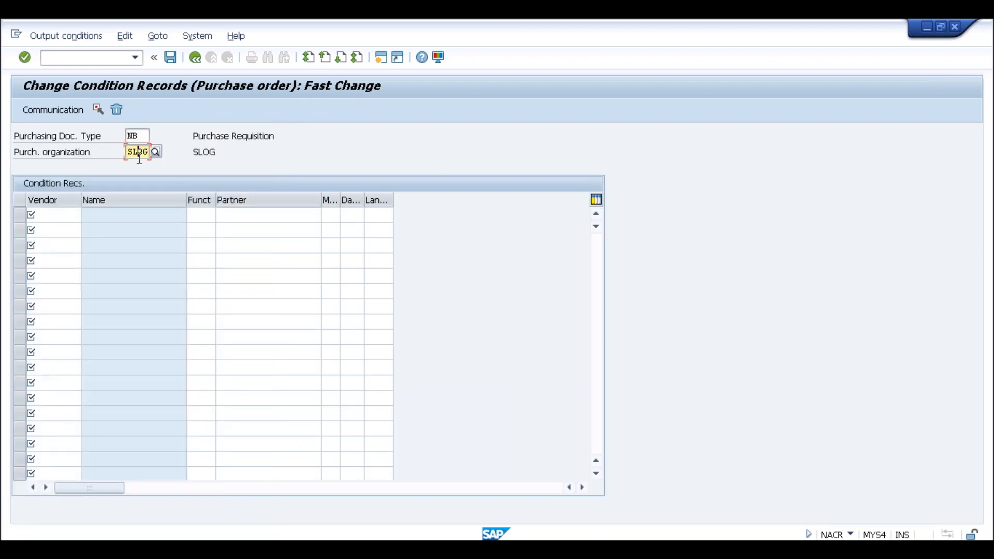
left_click(56, 218)
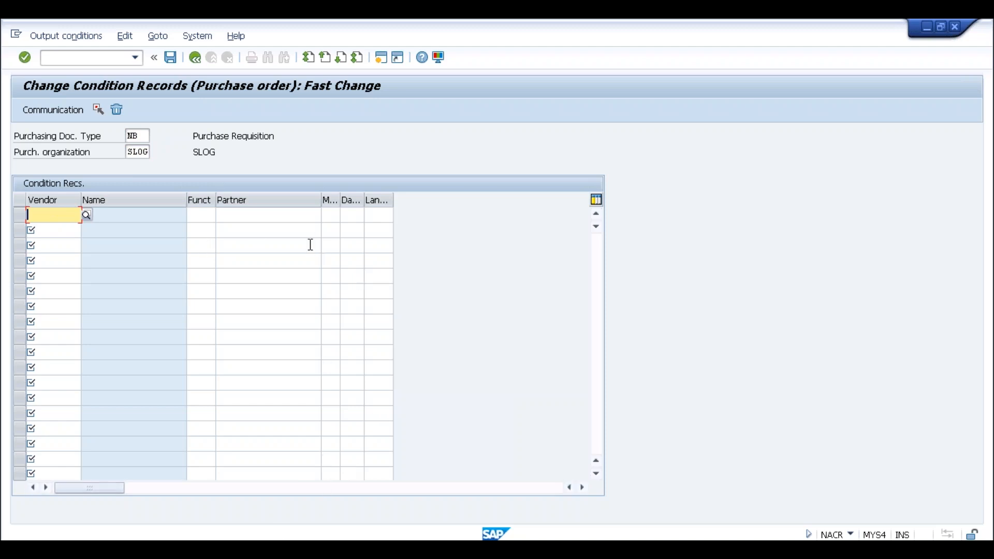
- Leave the condition records and start transaction OPD to maintain the BRFplus decision tables of output control
left_click(95, 60)
type("/n")
key("Return")
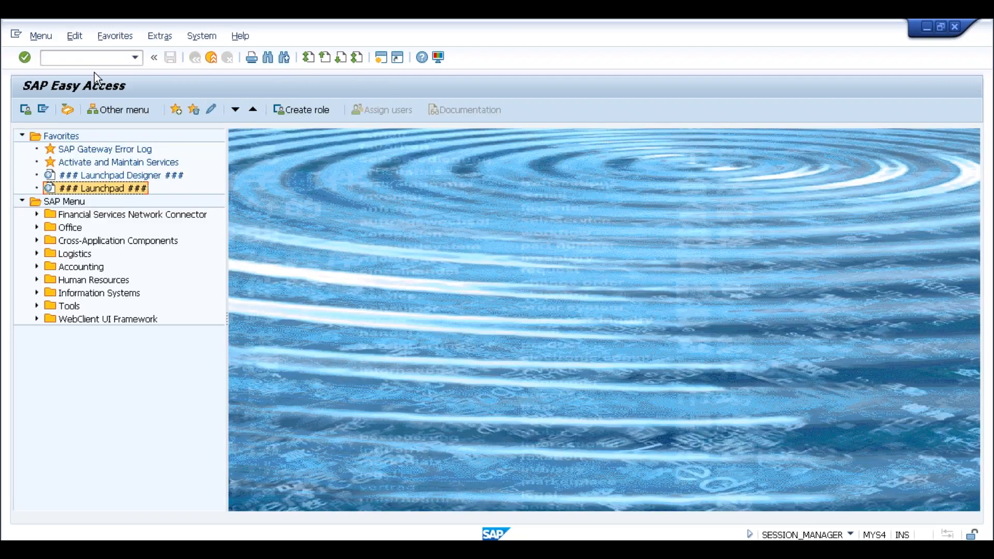
left_click(96, 58)
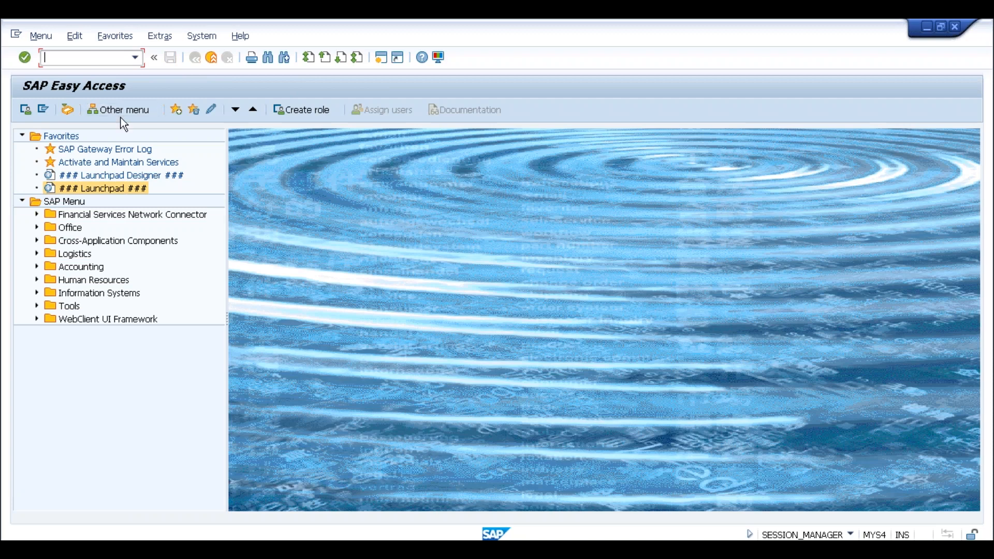
type("opd")
key("Return")
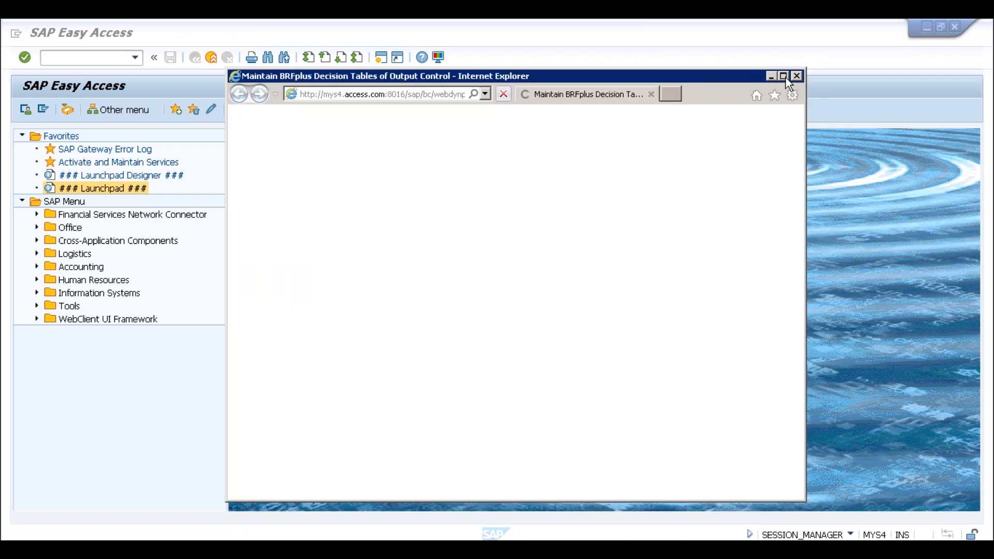
- Show the output determination rules for Purchase Order, check the available determination steps, and close Output Parameter Determination
left_click(784, 76)
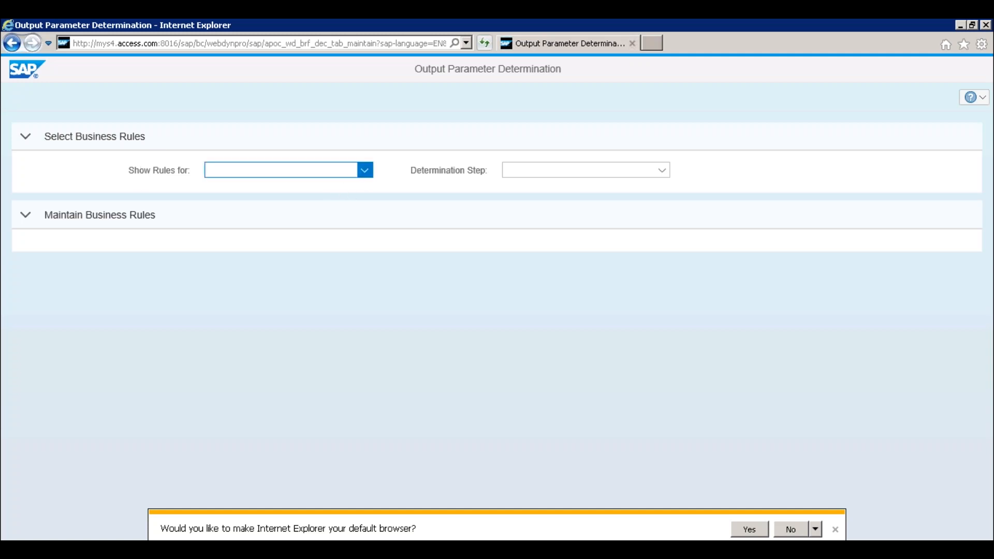
left_click(365, 170)
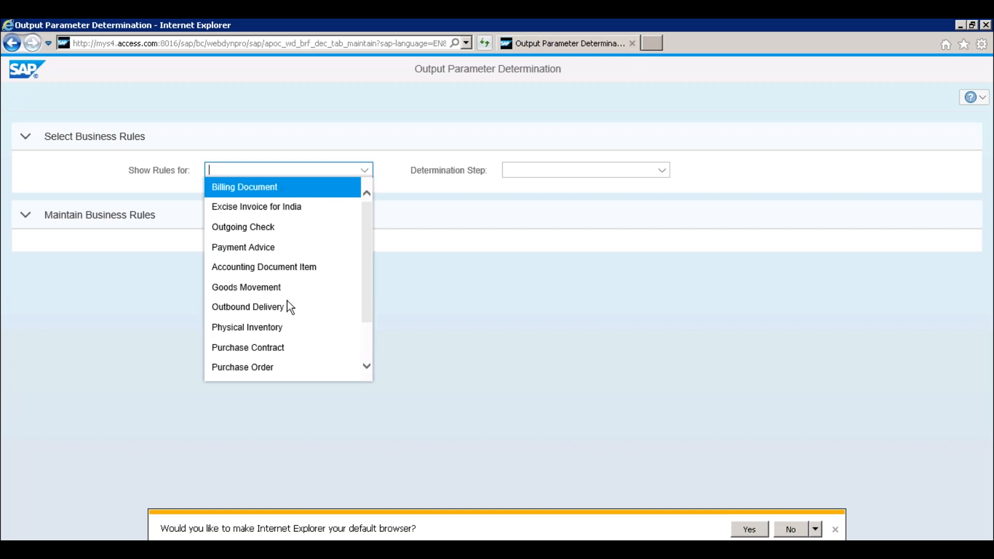
left_click(264, 367)
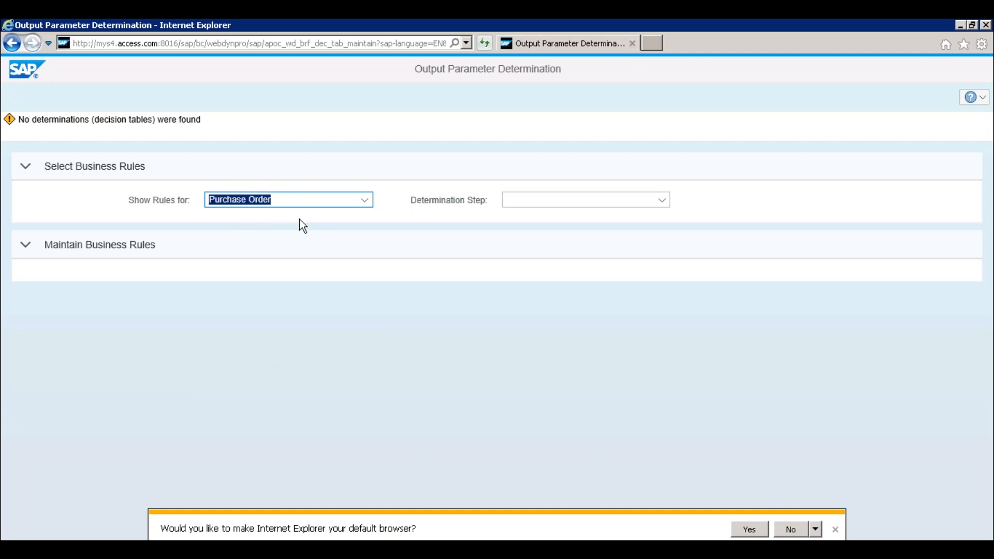
left_click(662, 201)
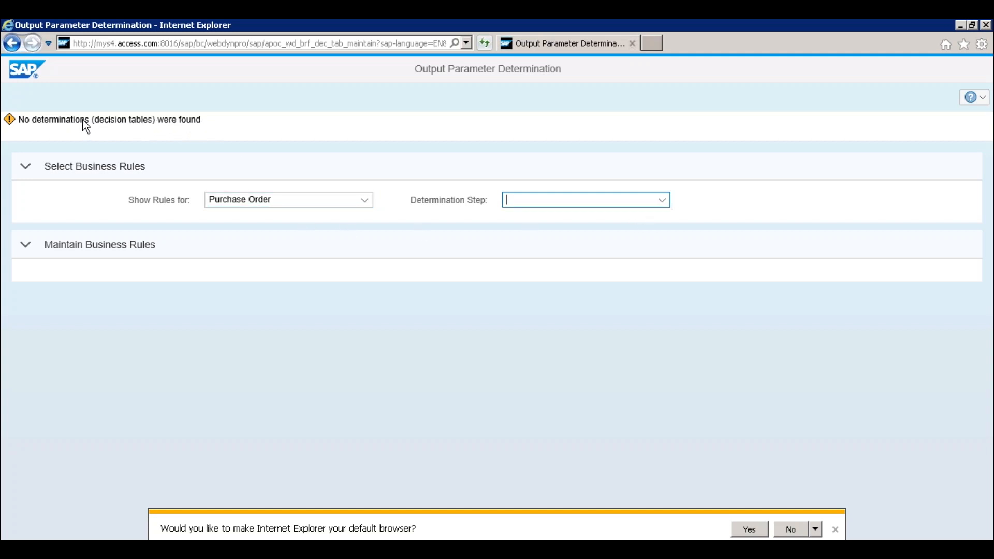
left_click(118, 124)
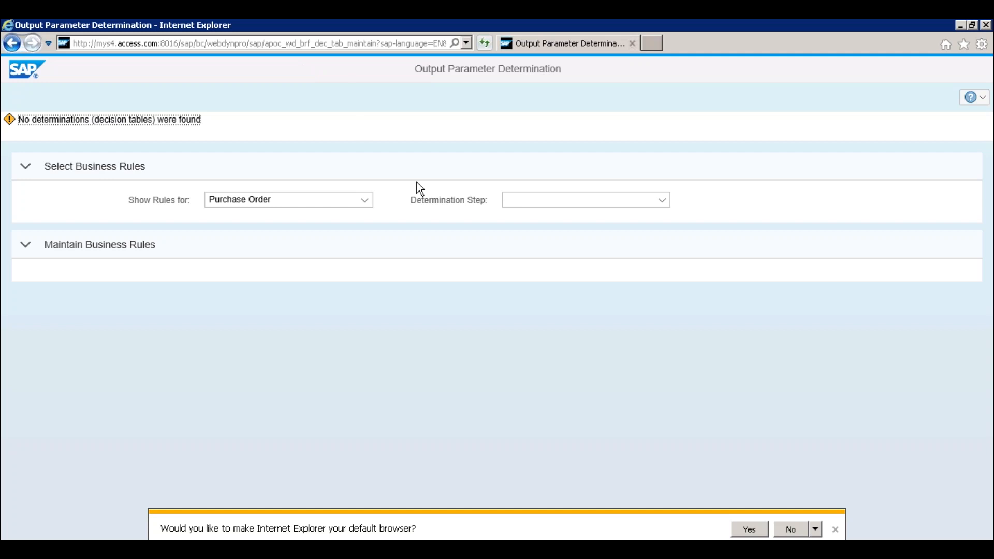
left_click(986, 25)
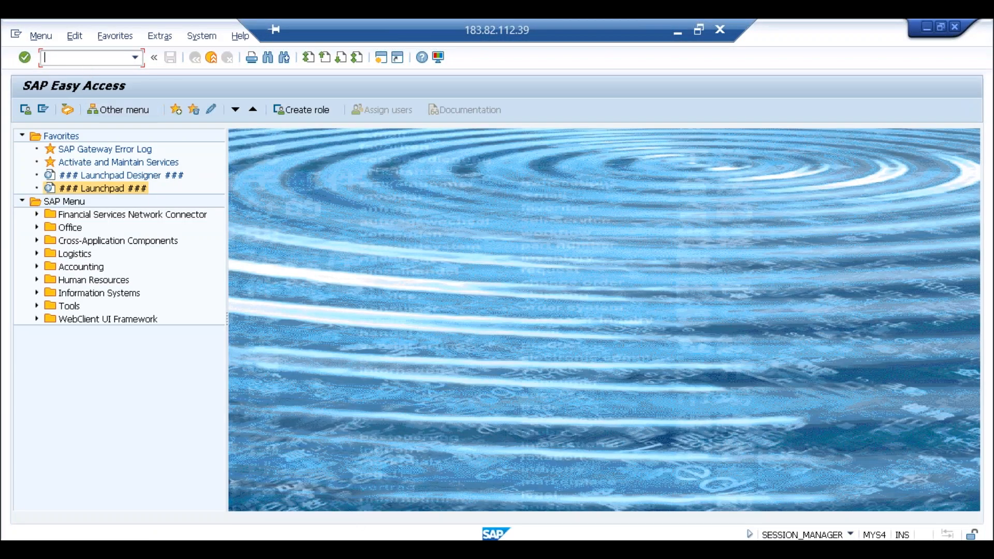
- Start transaction BRF+ to open the BRFplus Workbench in a maximized browser window
type("brf")
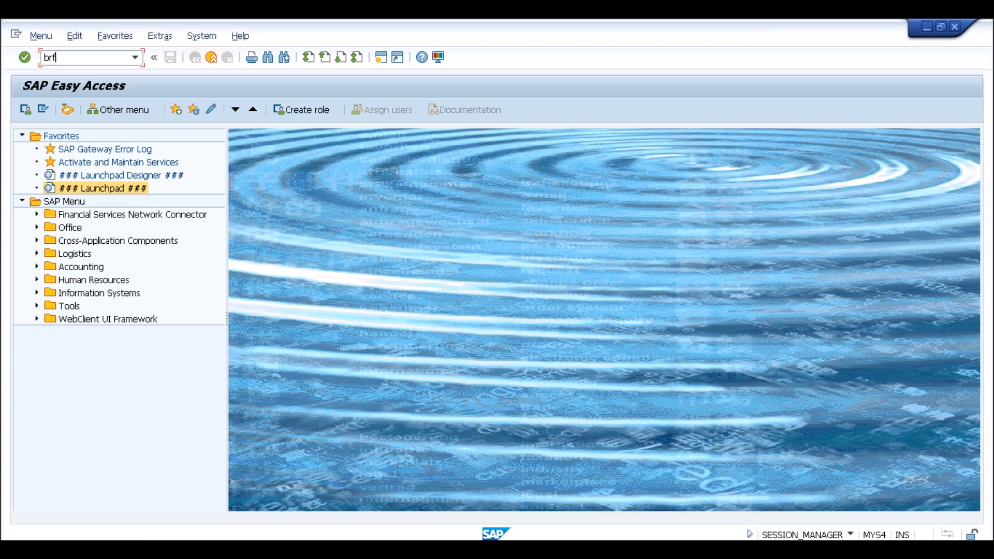
type("+")
key("Return")
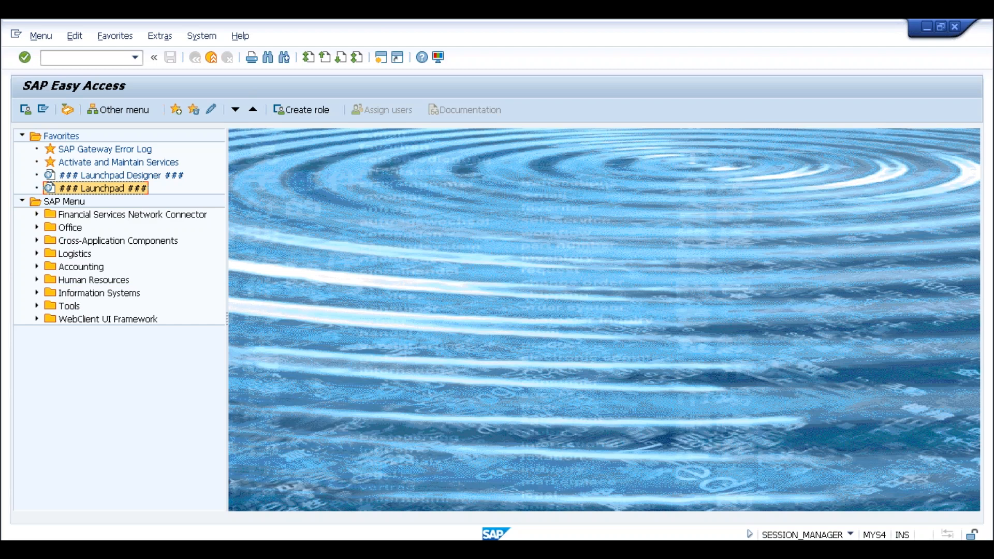
left_click(89, 58)
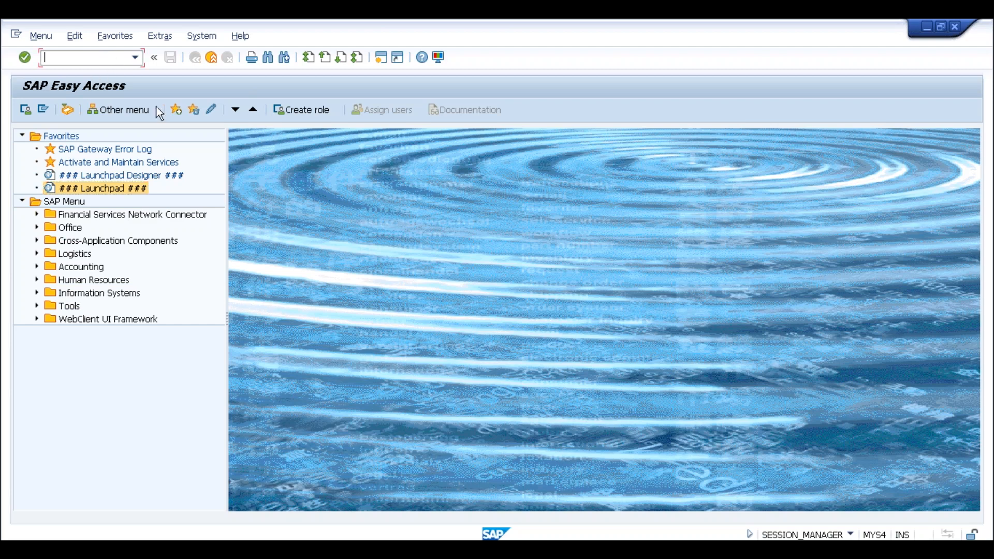
type("brf+")
key("Return")
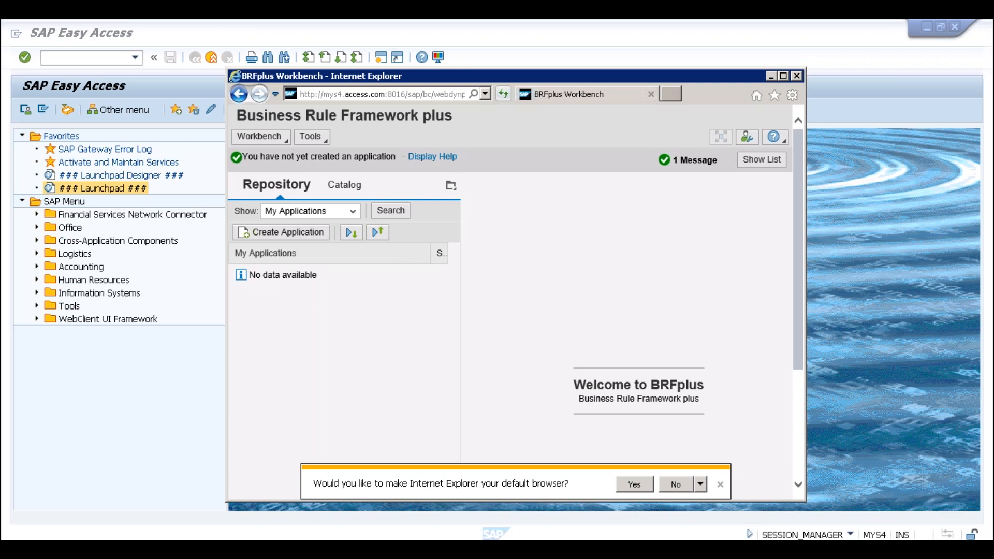
left_click(783, 77)
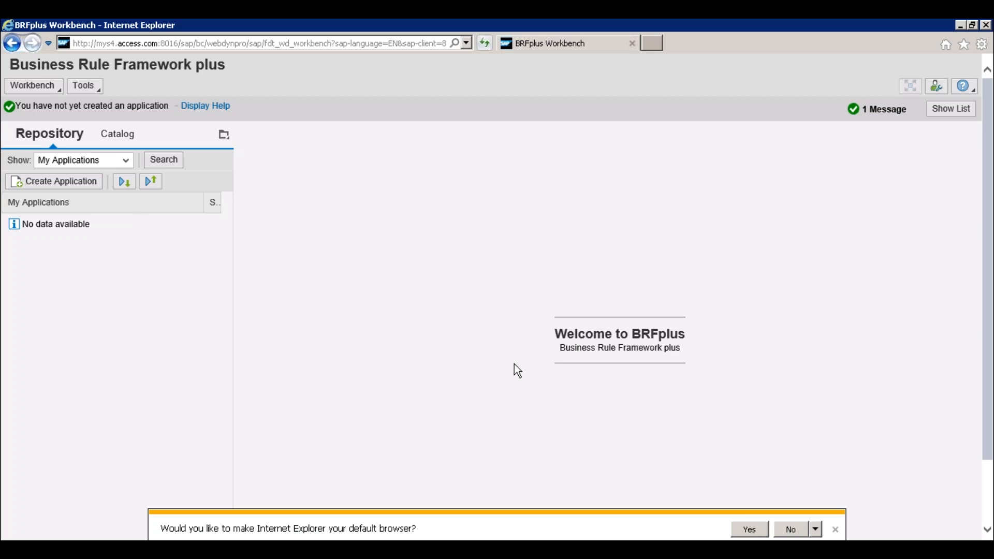
- Clear the open windows from the desktop and open the zipped folder BRF_Files_S4CORE_101
right_click(472, 538)
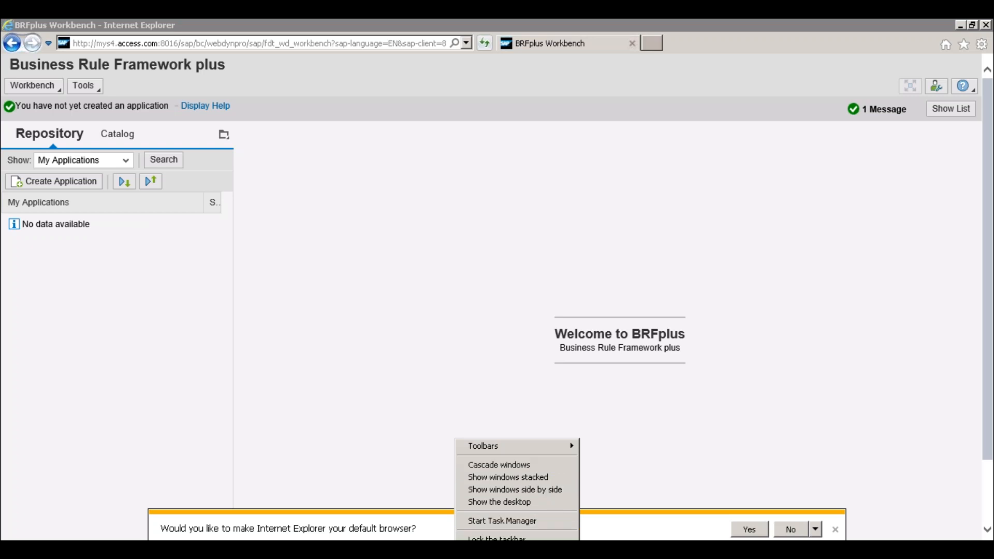
left_click(785, 131)
left_click(959, 25)
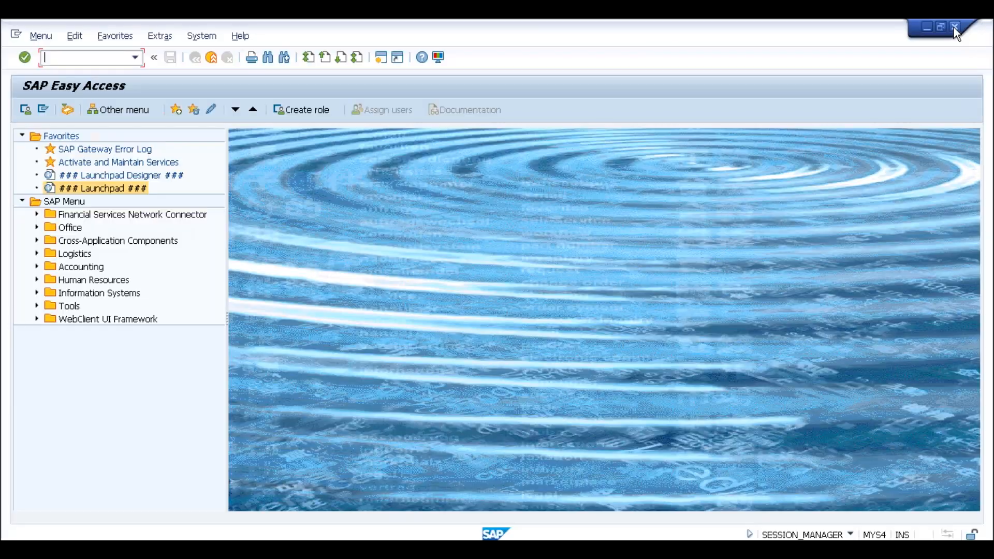
left_click(928, 27)
left_click(927, 26)
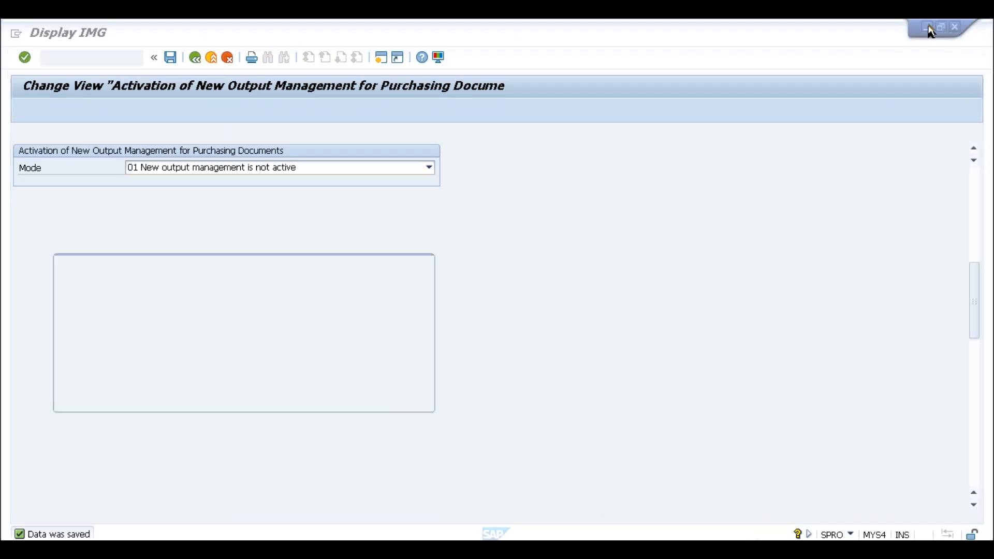
left_click(230, 395)
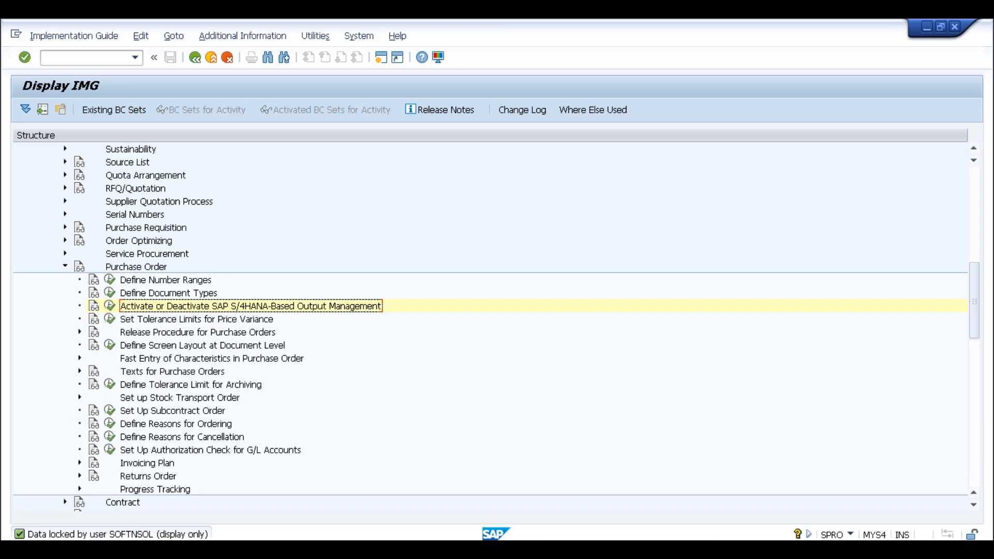
left_click(927, 27)
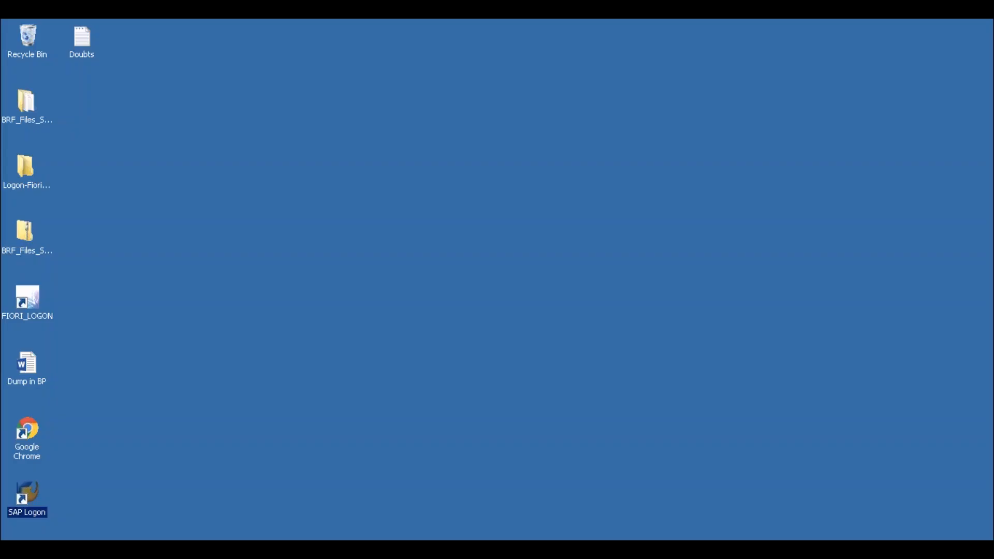
double_click(27, 235)
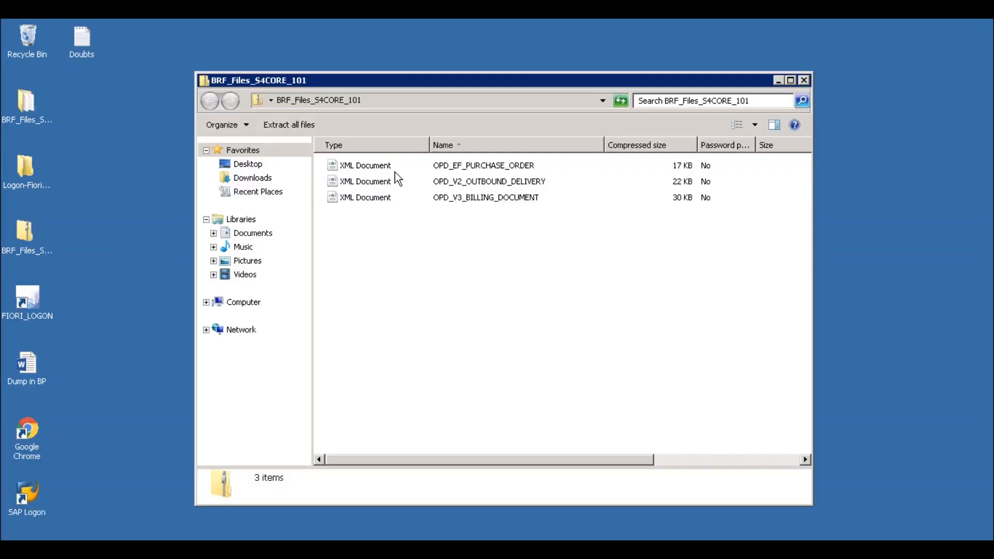
- Review the OPD XML files for purchase order, outbound delivery and billing document in the zipped folder
left_click(496, 167)
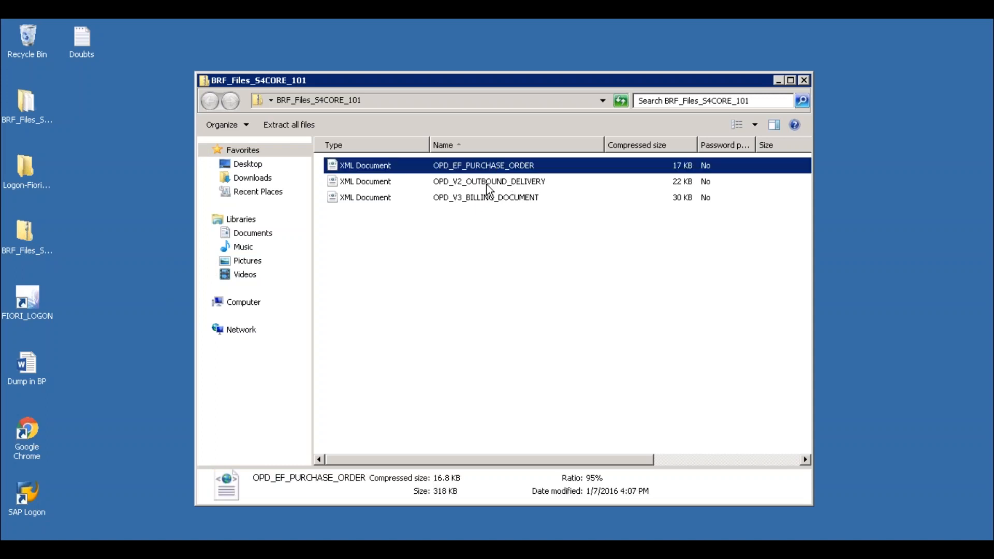
left_click(487, 185)
left_click(490, 201)
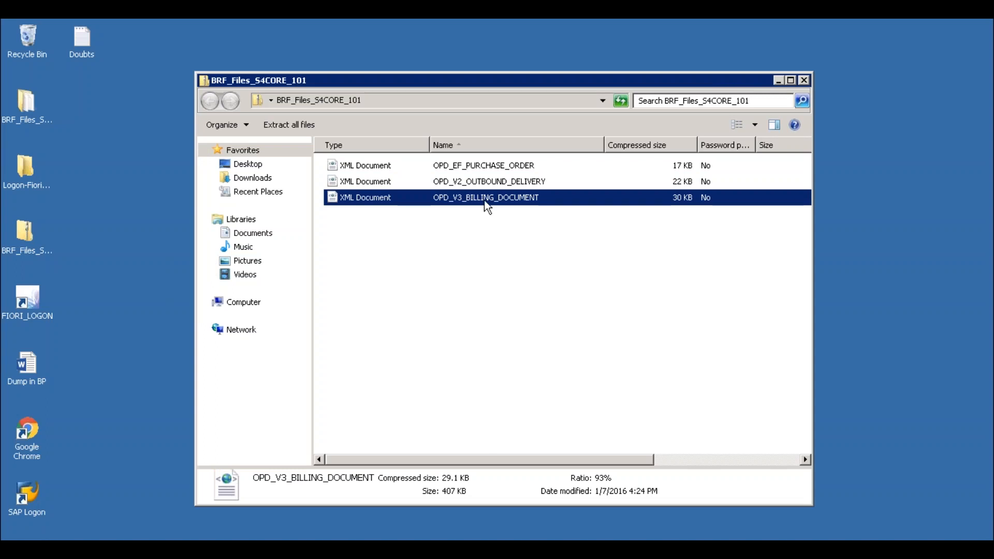
left_click(452, 168)
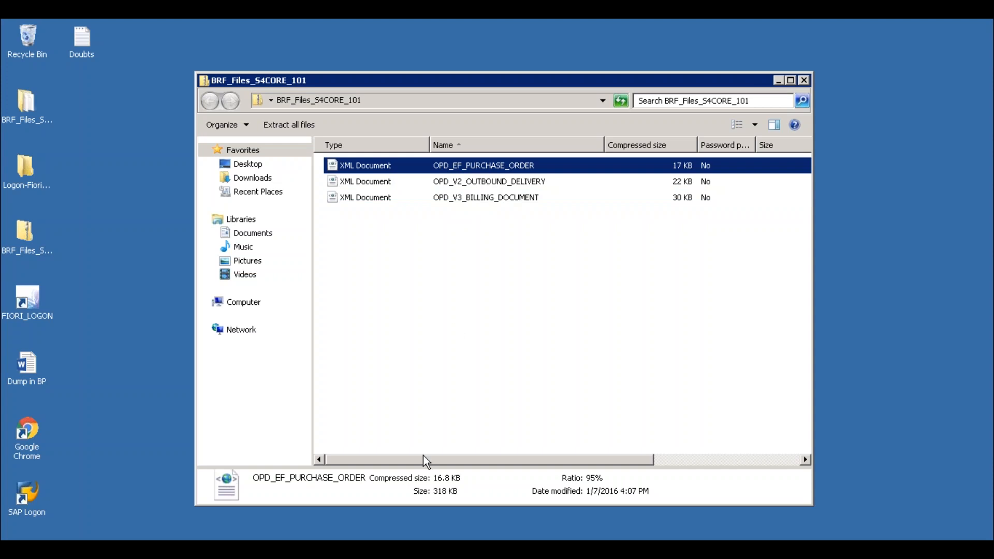
- Switch back to the BRFplus Workbench and check which tools it offers in the current user mode
left_click(311, 548)
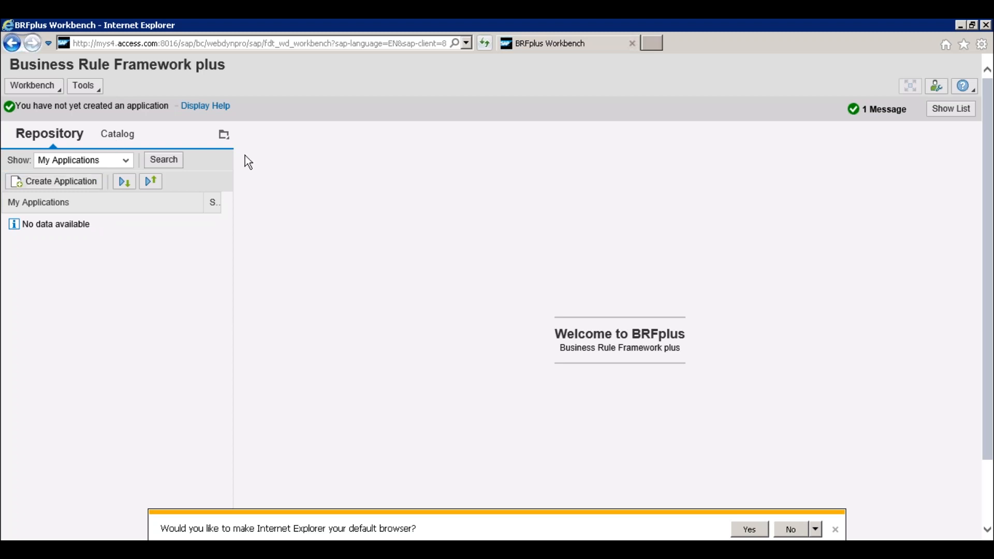
left_click(84, 86)
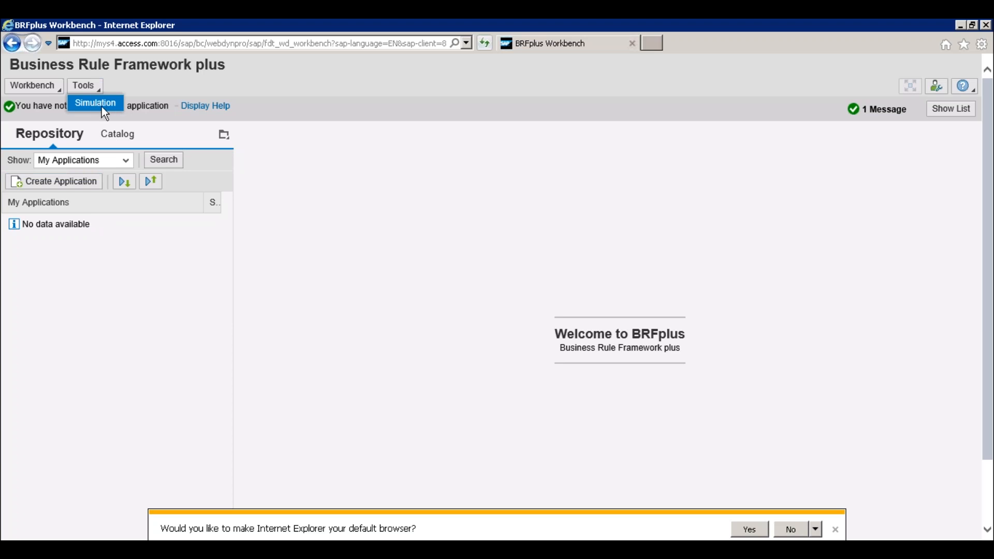
left_click(123, 85)
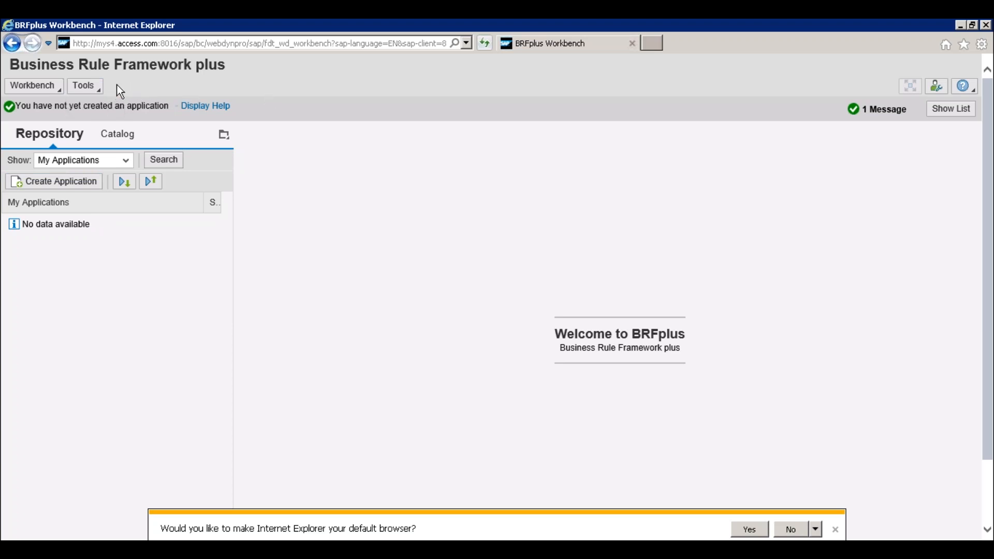
left_click(84, 86)
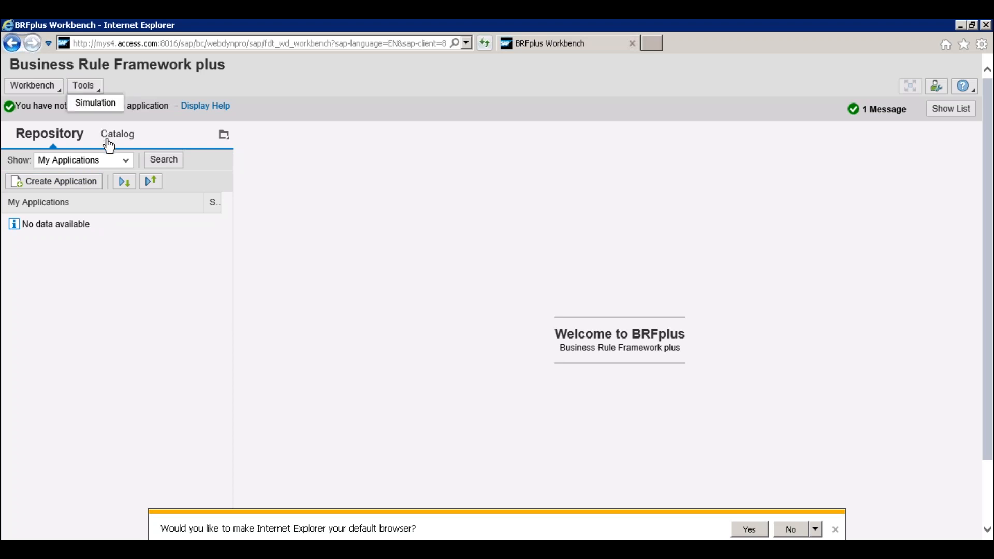
left_click(137, 87)
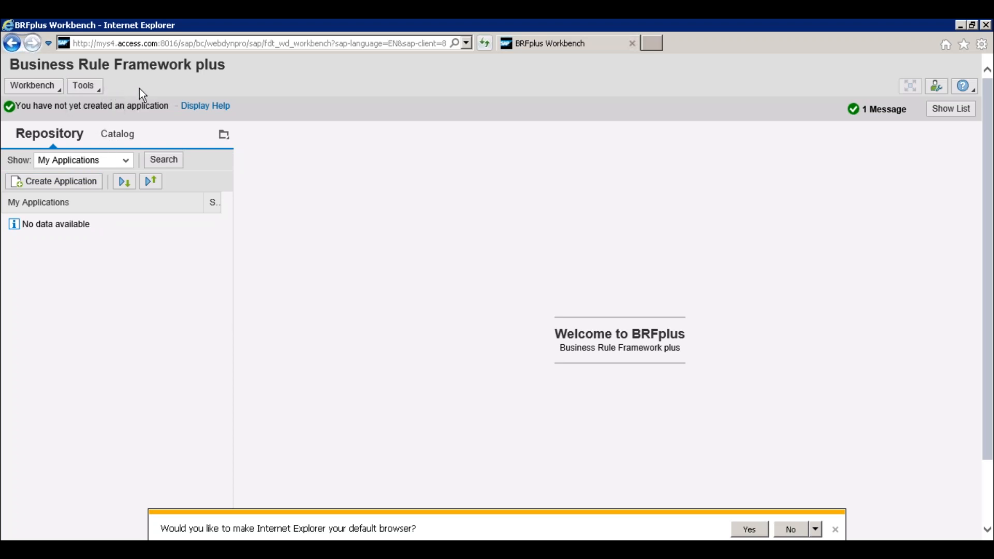
- Set the workbench personalization to the Expert user mode and save it
left_click(937, 87)
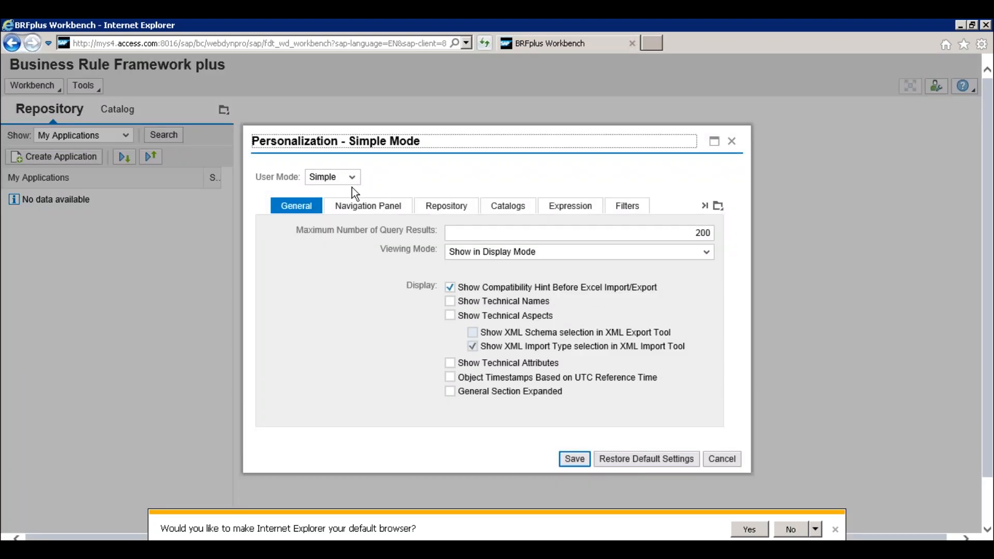
left_click(353, 178)
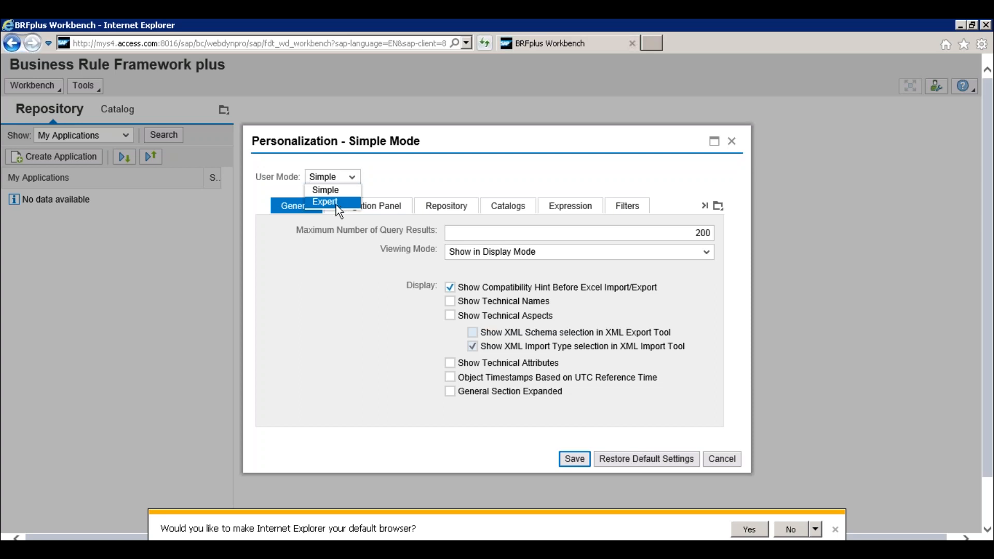
left_click(337, 202)
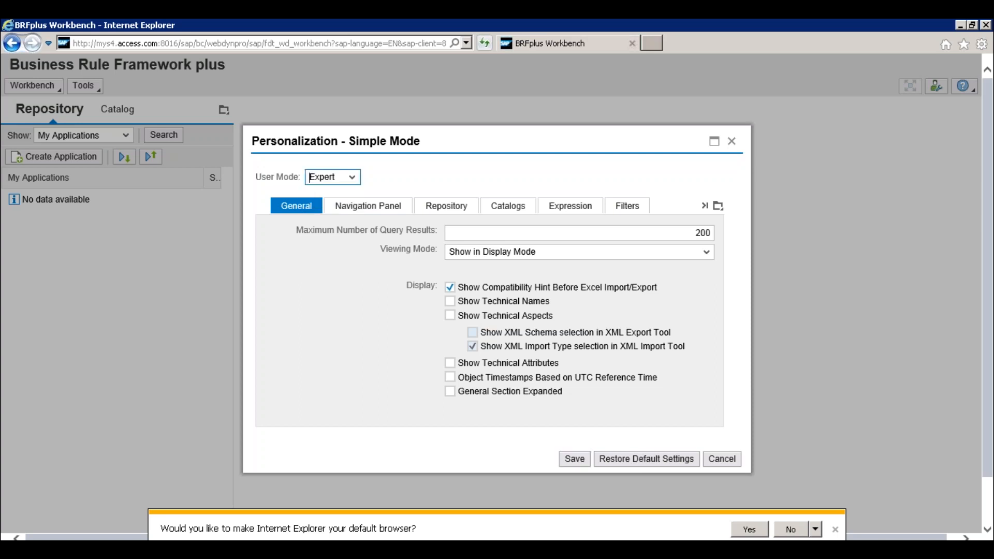
left_click(574, 458)
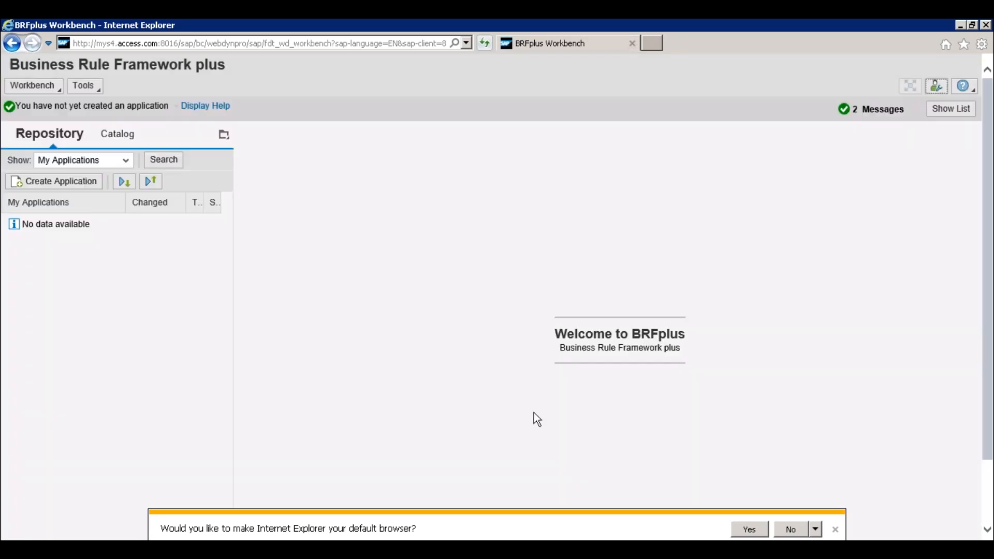
- Open the XML Import tool and choose OPD_EF_PURCHASE_ORDER from the BRF_Files_S4CORE_101 folder as the XML file
left_click(98, 90)
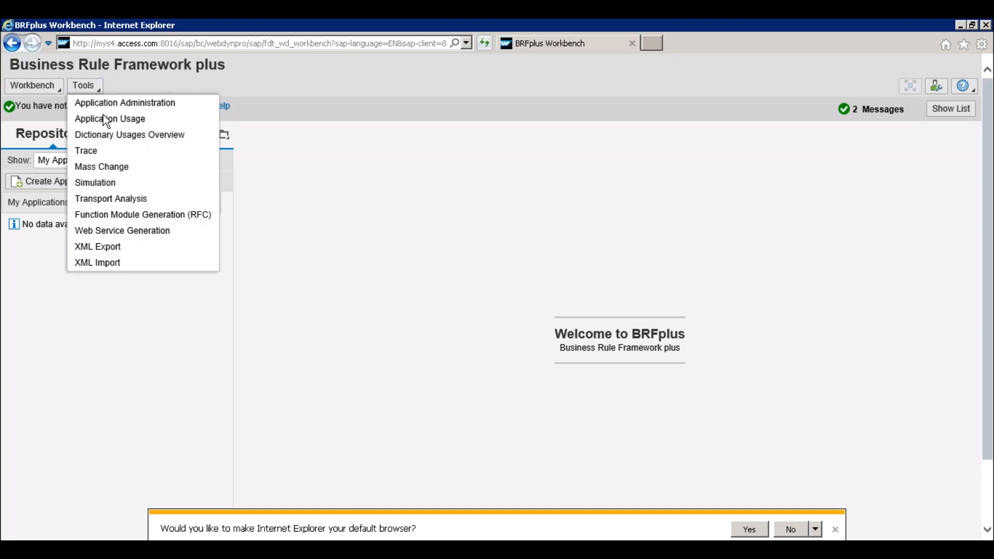
left_click(122, 262)
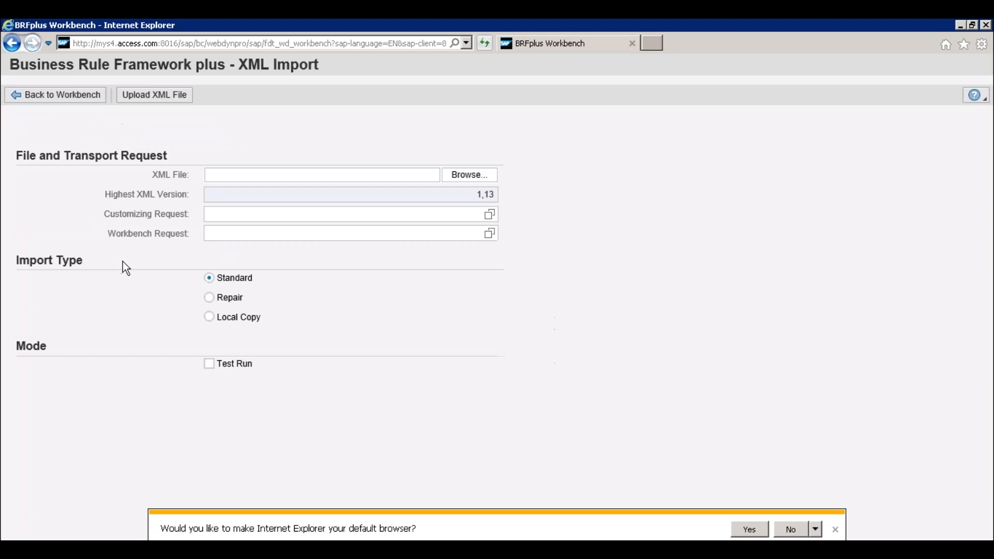
left_click(277, 230)
left_click(466, 177)
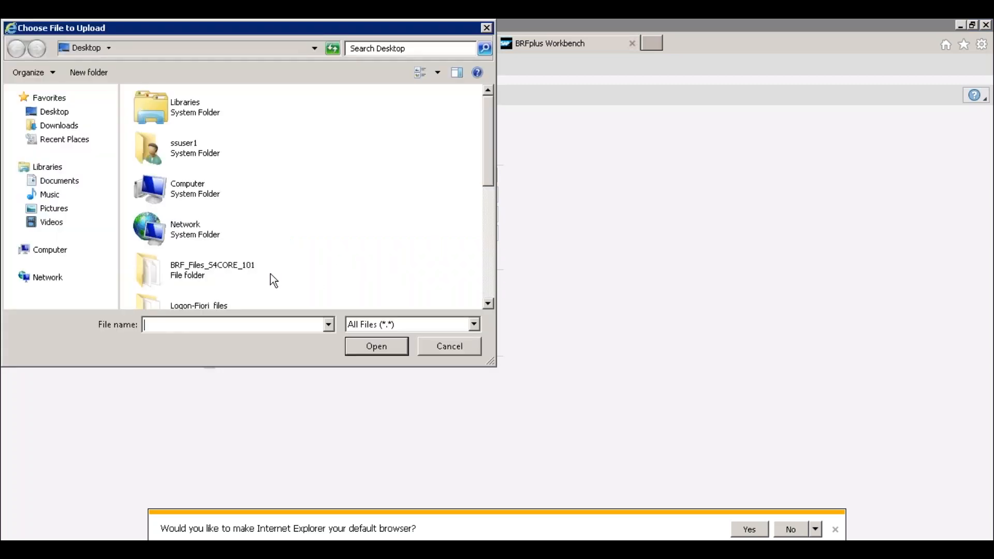
double_click(215, 274)
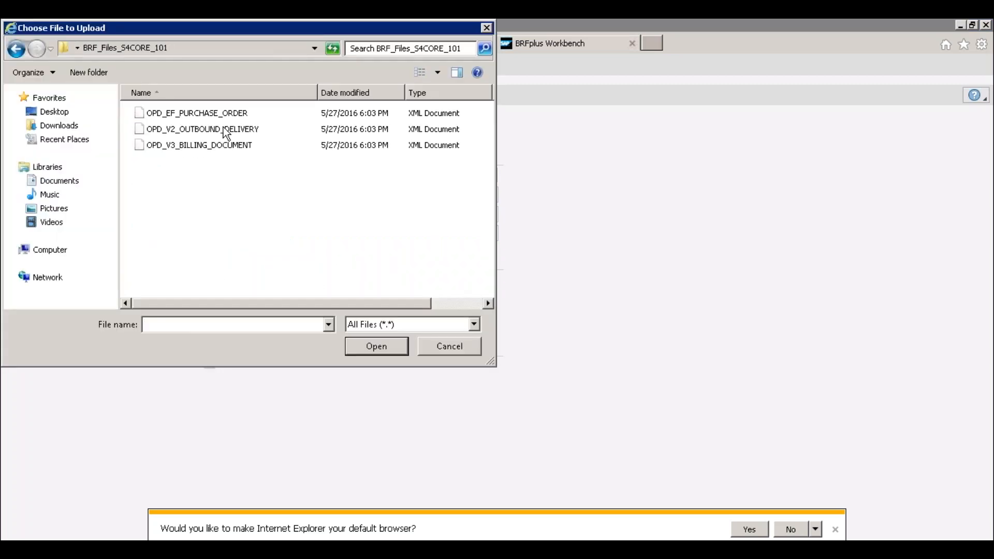
key("Escape")
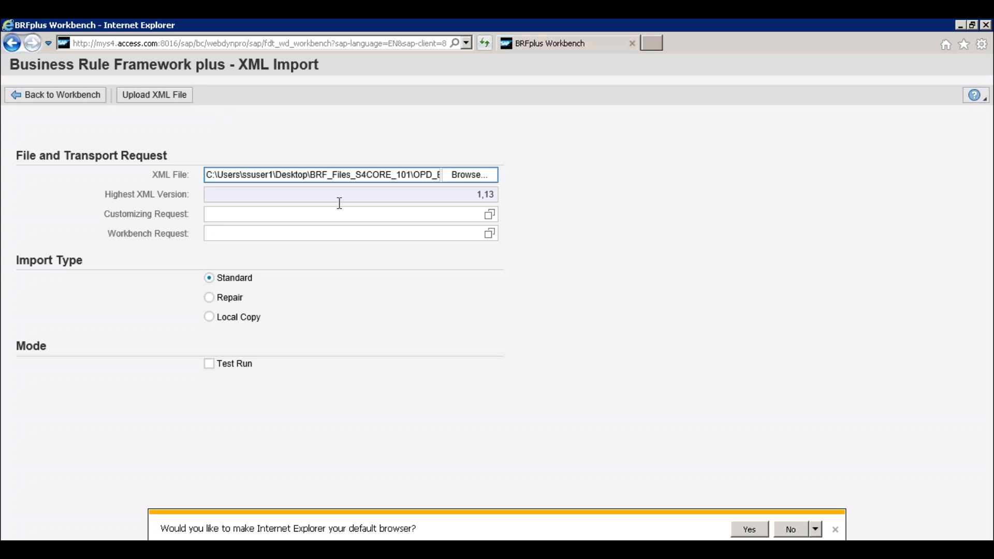
left_click(373, 215)
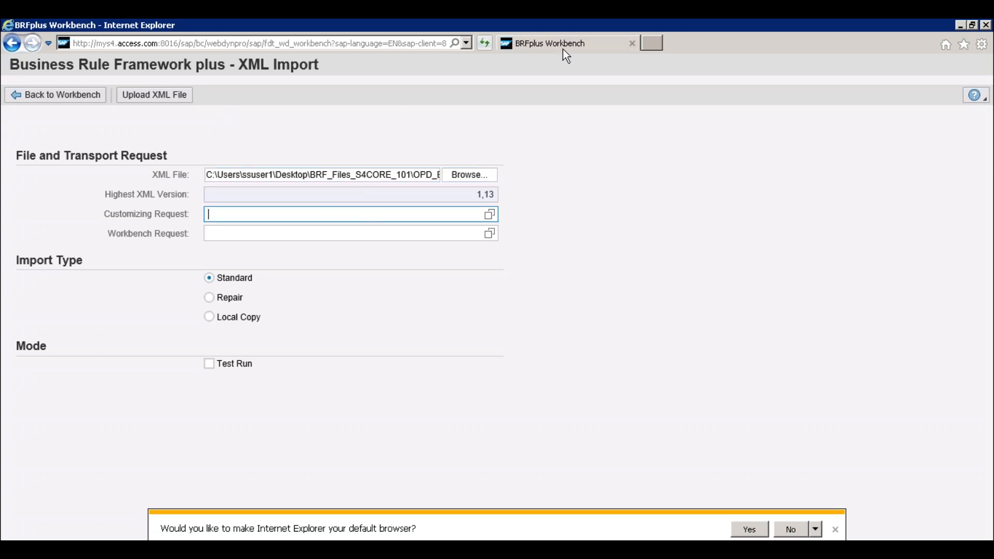
- Assign customizing request A4HK900059 (SLOG) to the XML import and enable Test Run mode
left_click(218, 231)
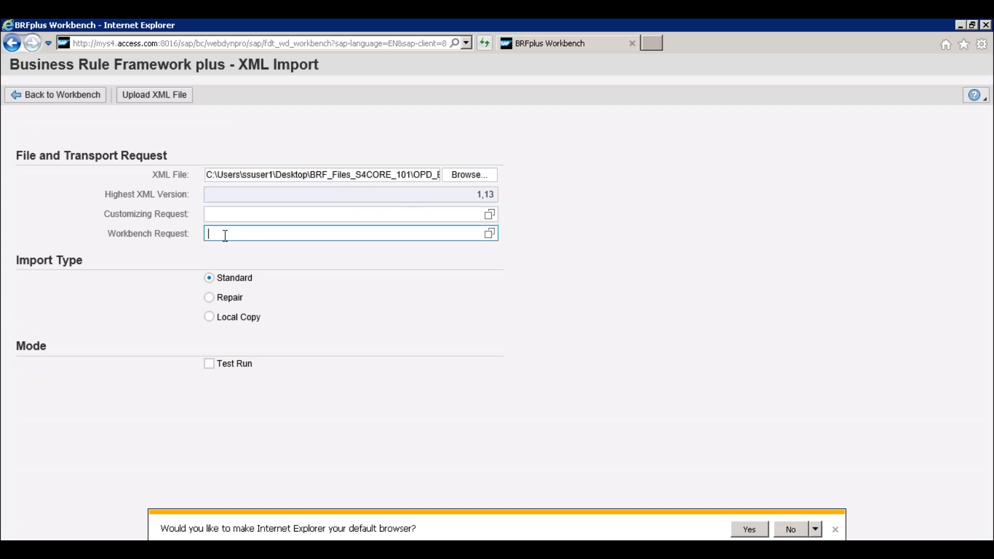
left_click(227, 218)
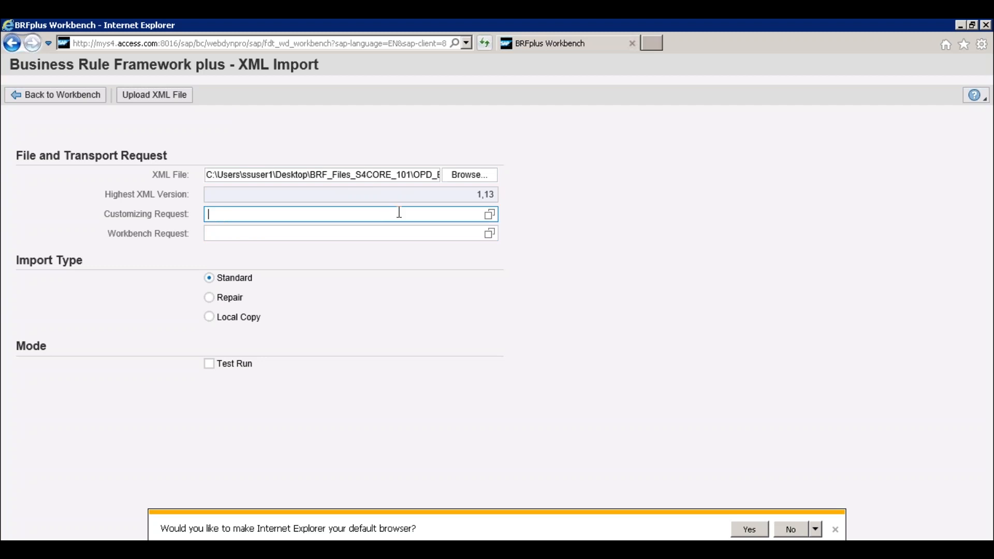
left_click(490, 215)
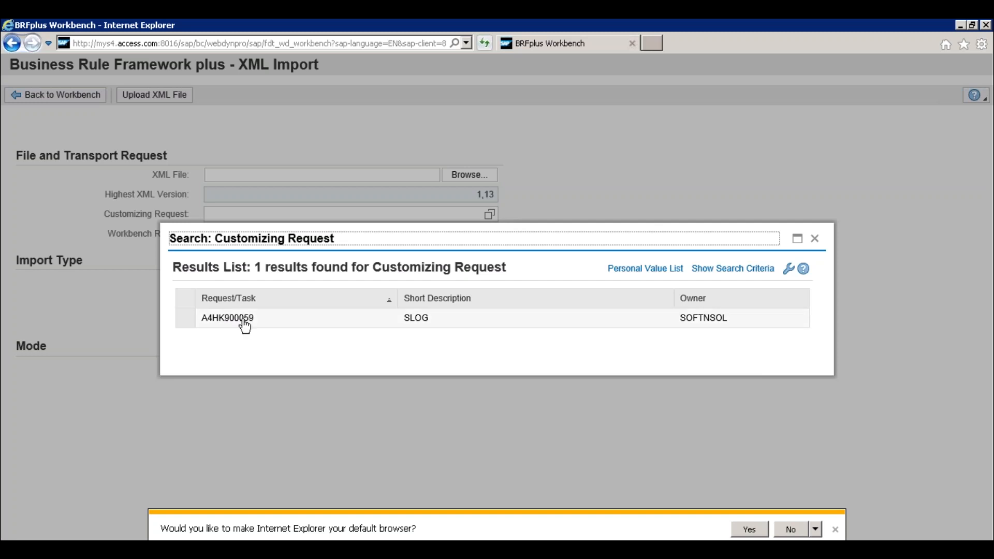
left_click(243, 321)
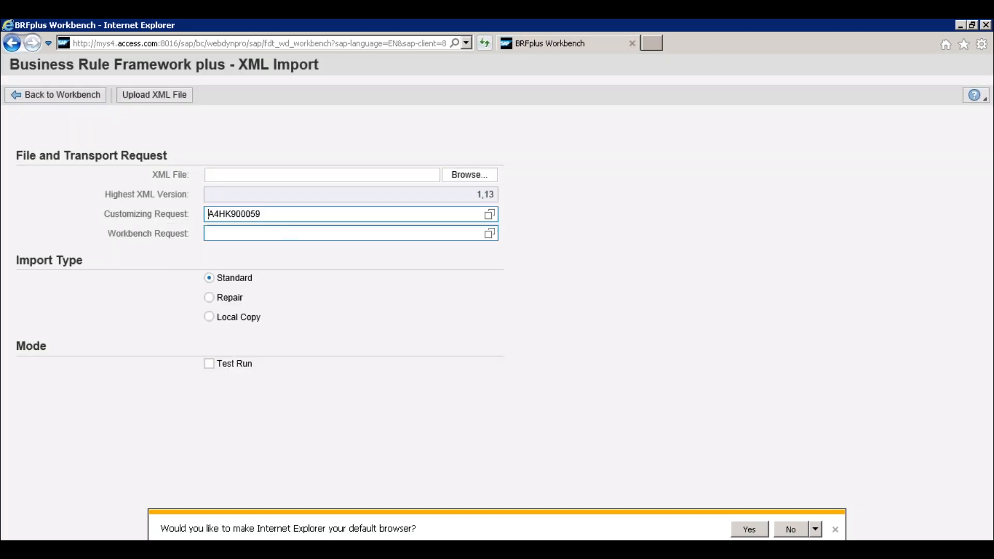
left_click(210, 364)
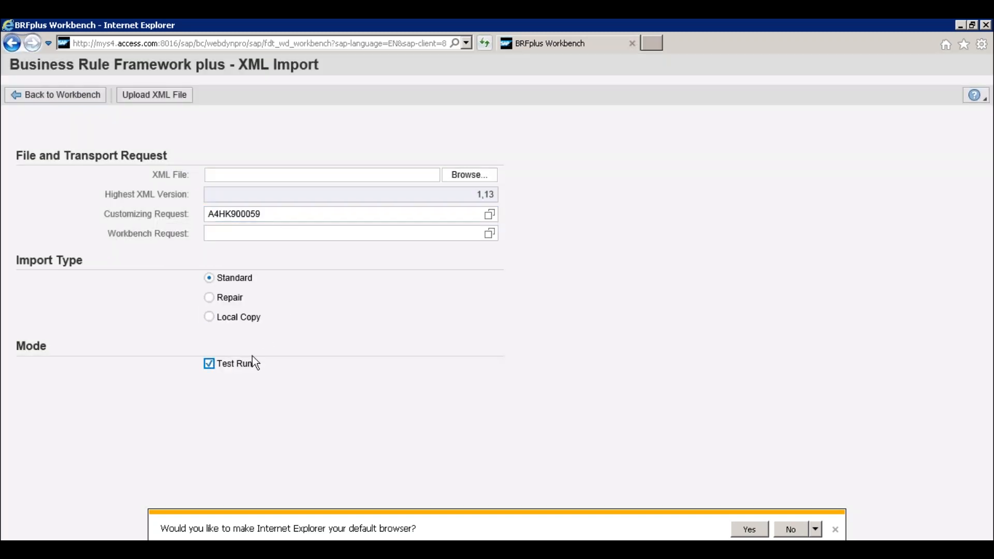
- Reselect the purchase order OPD XML file from the BRF_Files_S4CORE_101 folder and upload it as a test run
left_click(462, 176)
double_click(221, 114)
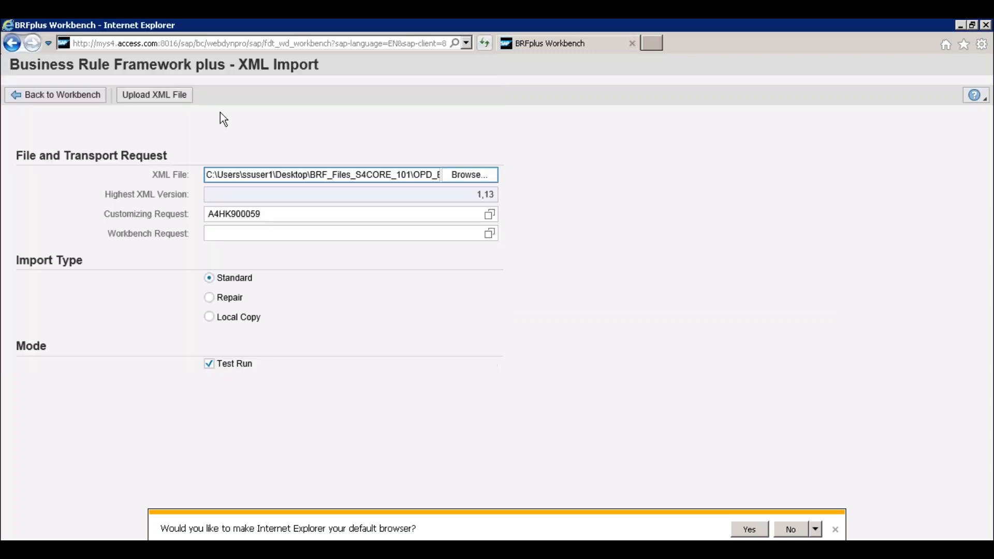
left_click(153, 97)
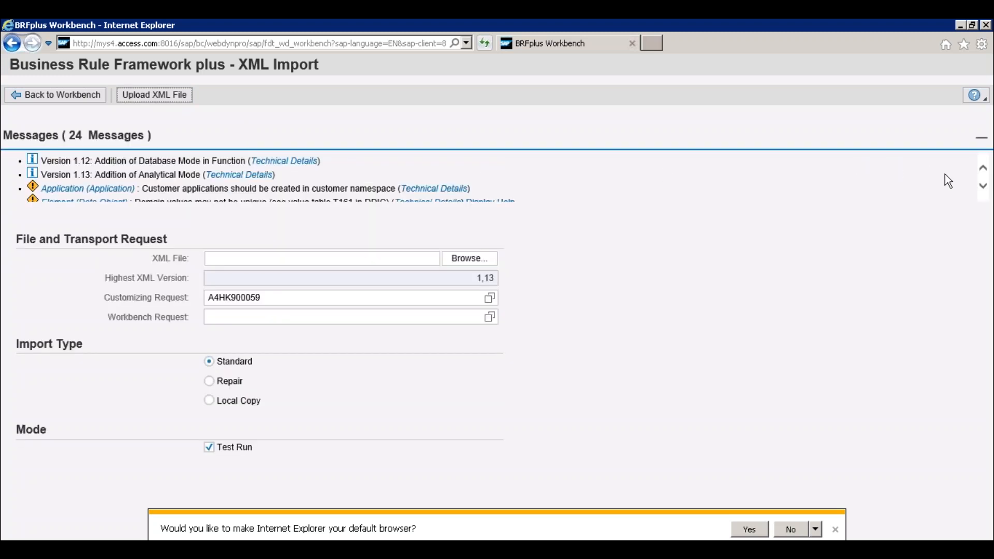
- Read through the messages of the XML import test run for decision table errors and warnings
left_click(984, 186)
left_click(984, 186)
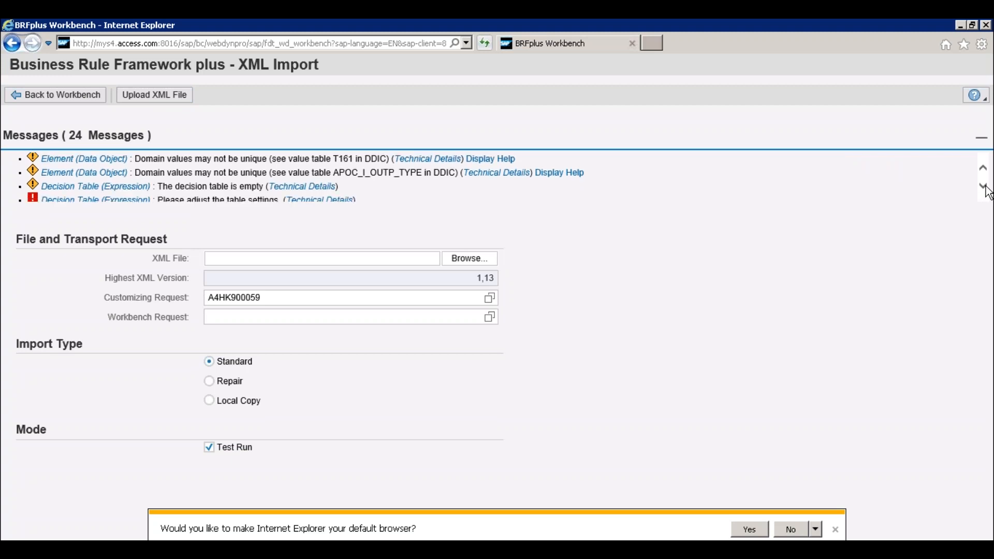
left_click(983, 186)
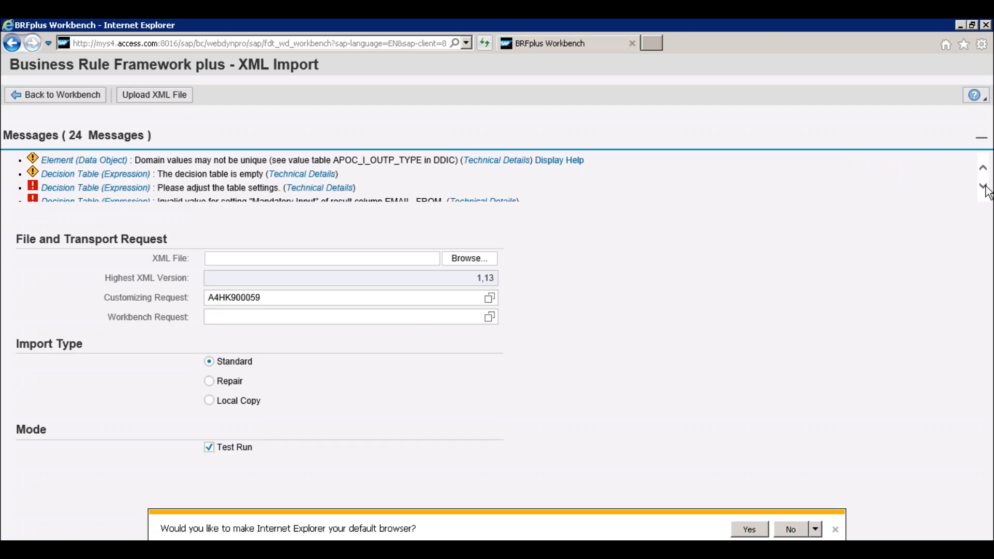
left_click(983, 187)
left_click(983, 186)
left_click(984, 187)
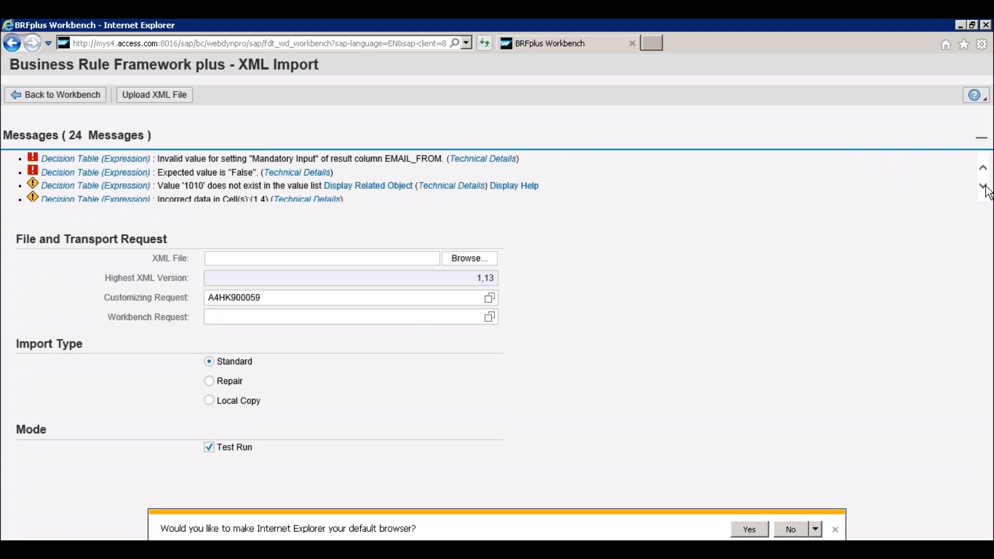
left_click(984, 186)
left_click(984, 187)
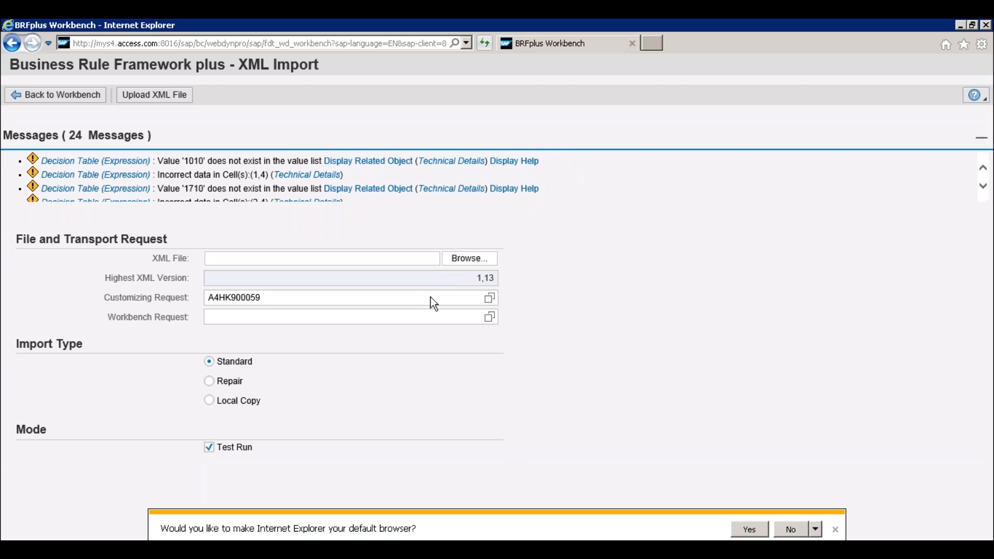
left_click(984, 188)
left_click(984, 188)
left_click(984, 188)
left_click(984, 188)
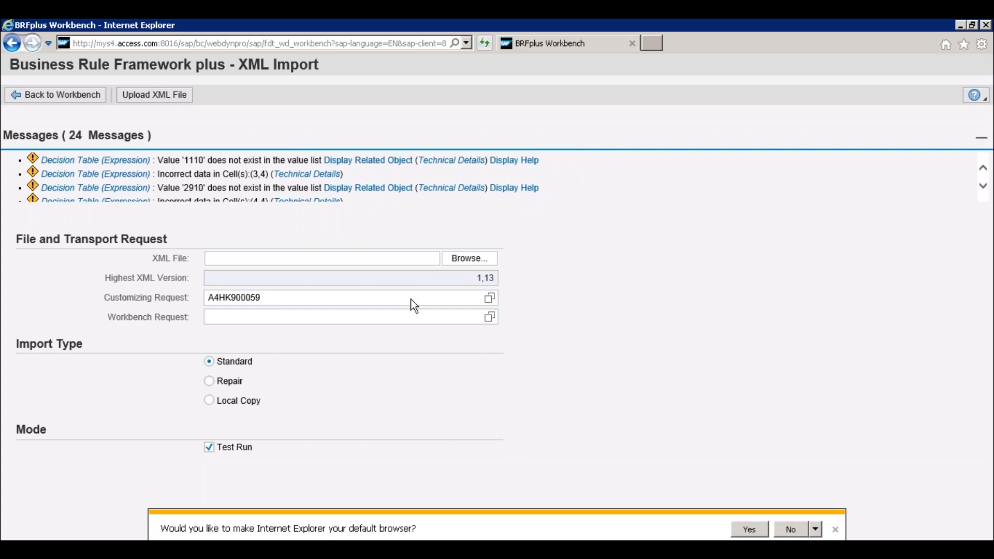
- Look up which workbench requests are available for the XML import
left_click(289, 317)
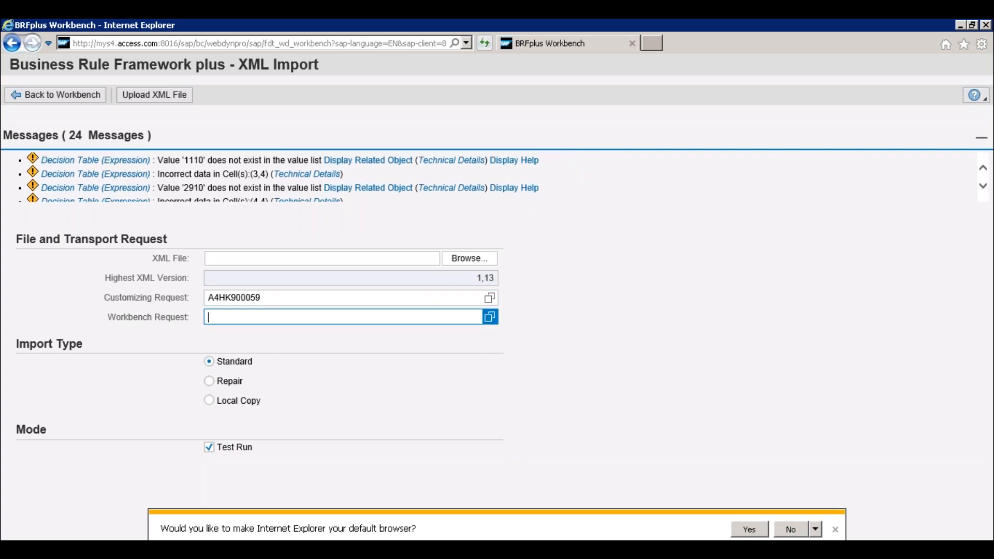
left_click(490, 317)
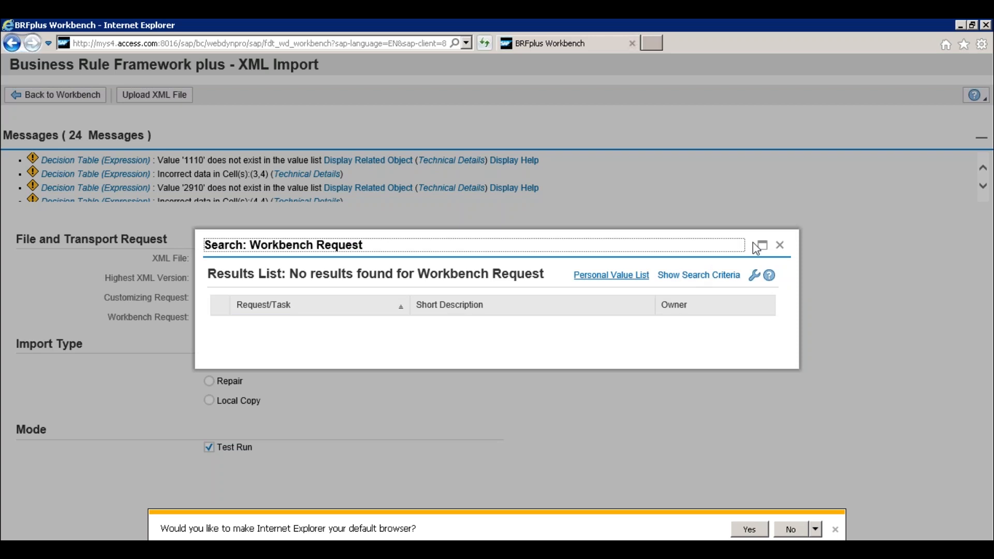
left_click(781, 247)
- Switch to the SAP Easy Access session and start the Transport Organizer with transaction SE01
left_click(211, 549)
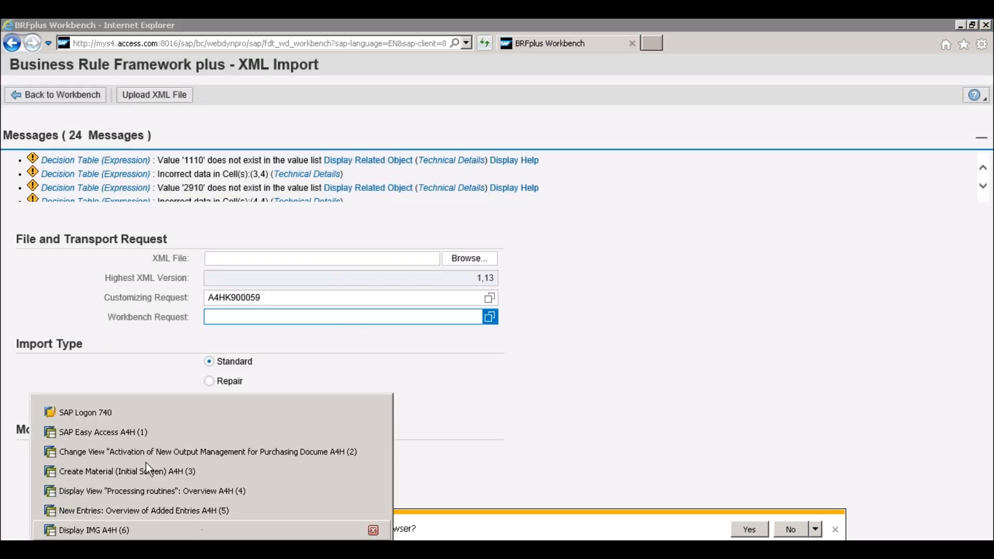
left_click(135, 432)
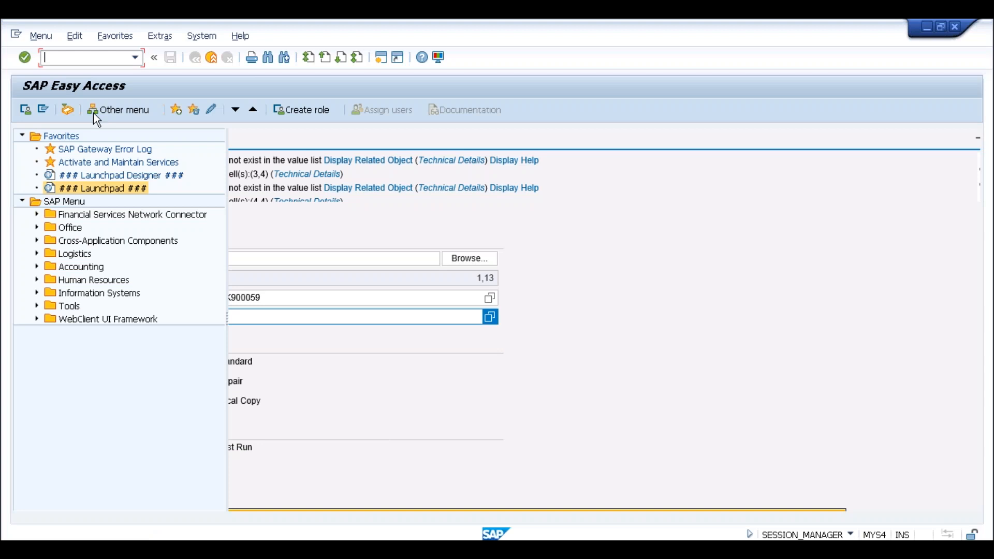
type("se01")
key("Return")
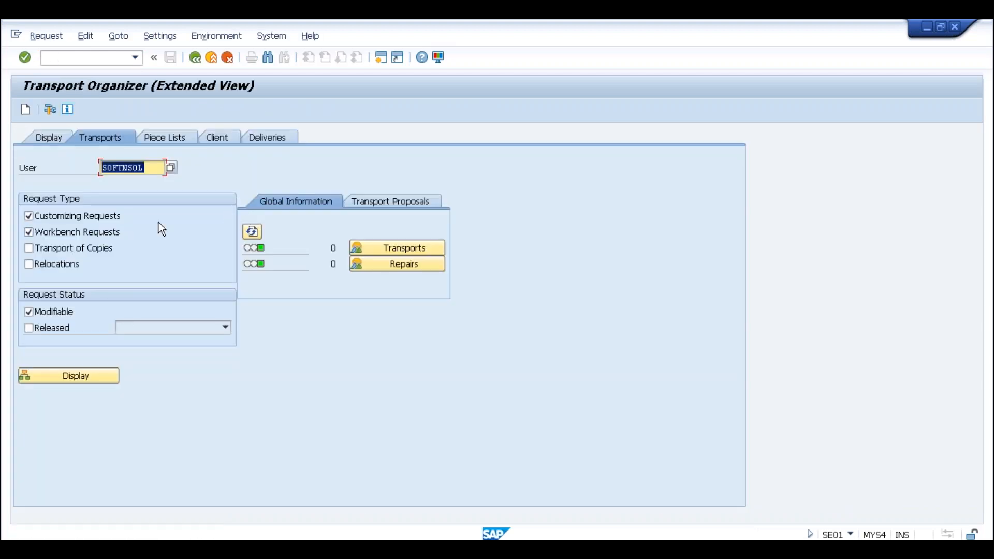
- Create and save a workbench request with the short description BRF+, and leave the request display
left_click(25, 110)
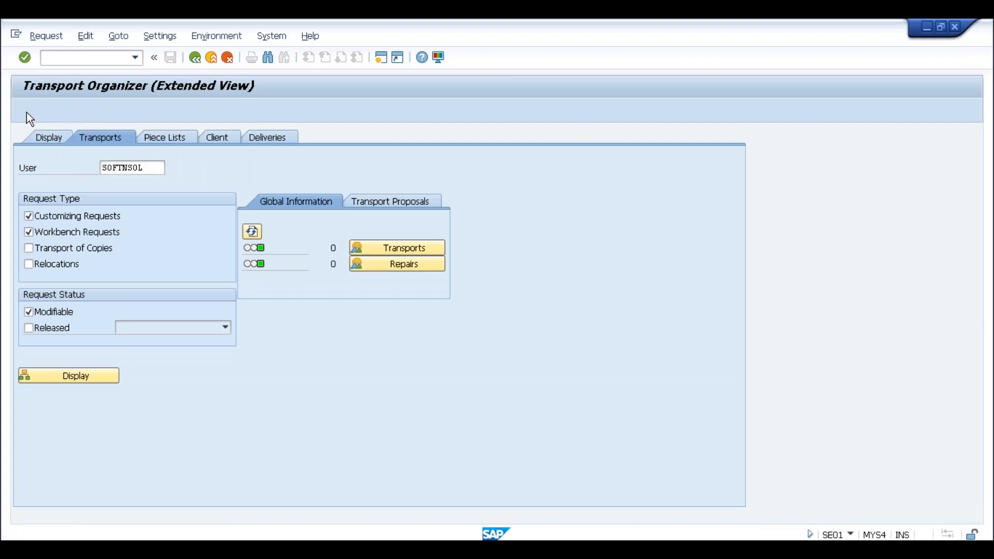
left_click(105, 271)
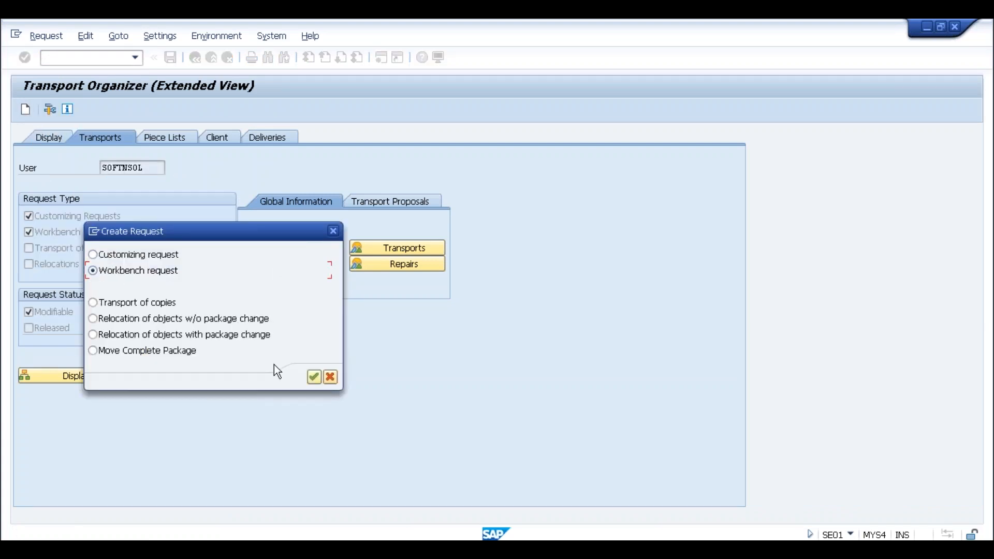
left_click(314, 377)
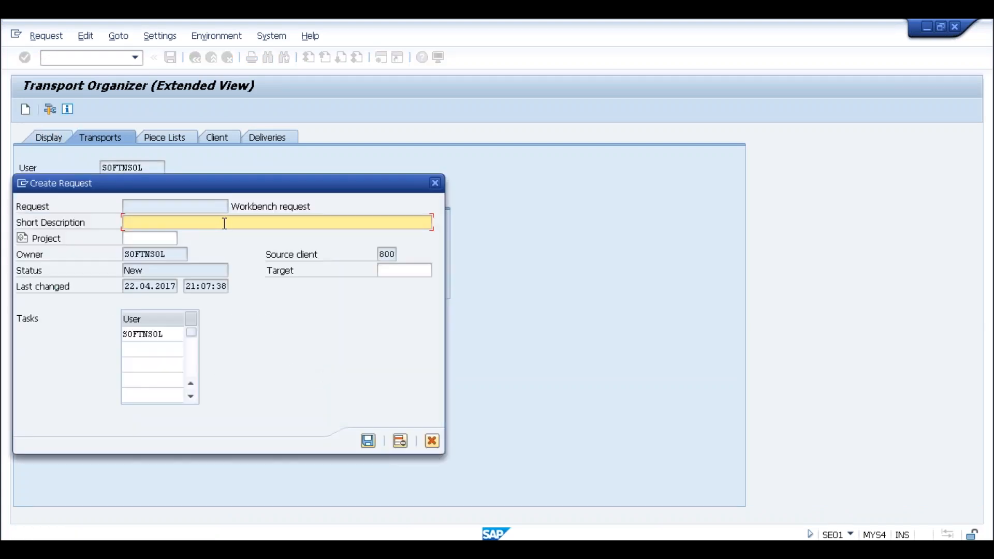
type("BRF=")
key("BackSpace")
type("+")
left_click(368, 441)
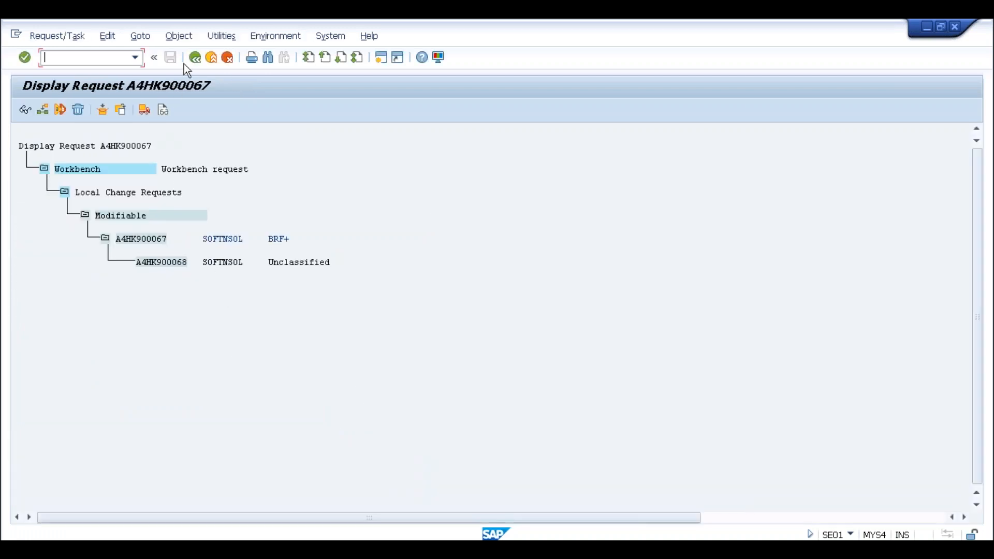
left_click(196, 57)
- Switch back to the BRFplus XML Import and assign workbench request A4HK900067 (BRF+)
key("alt+Tab")
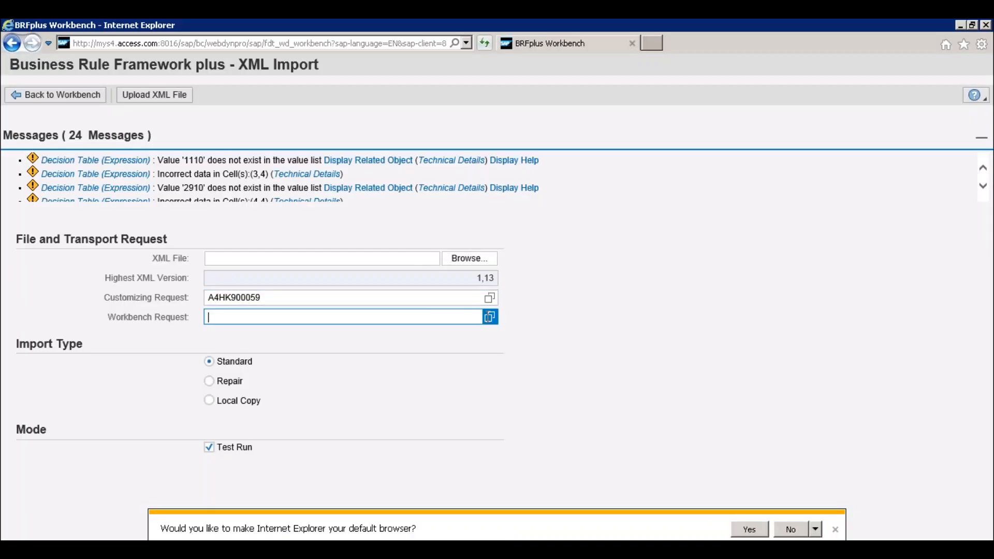
left_click(489, 316)
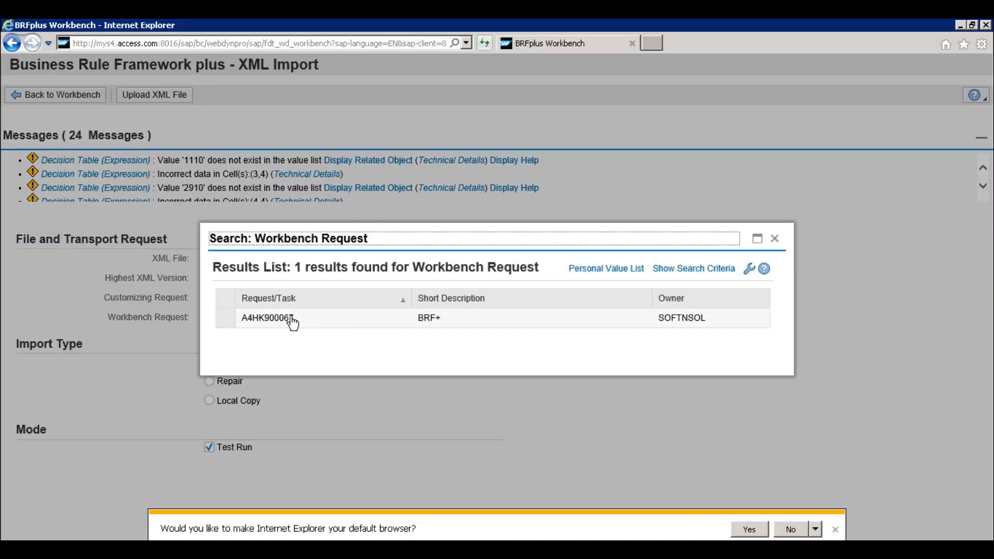
left_click(291, 318)
left_click(267, 318)
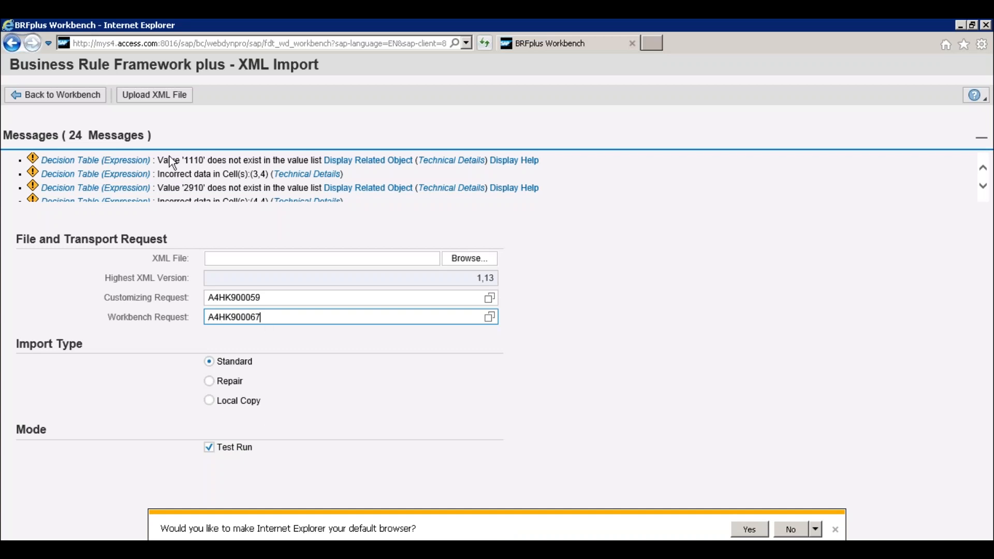
- Choose the purchase order OPD XML file again and repeat the test-run upload with both transport requests assigned
left_click(318, 259)
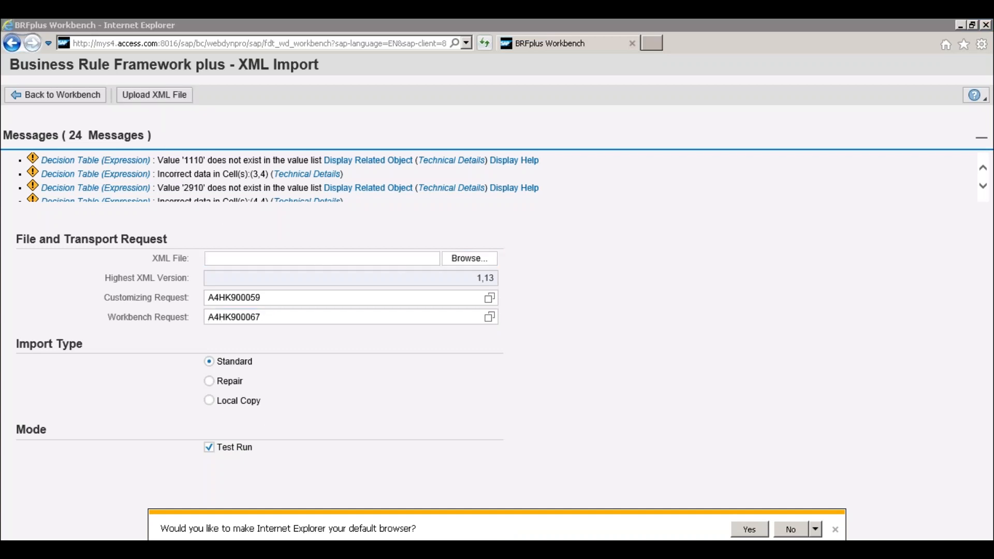
double_click(222, 114)
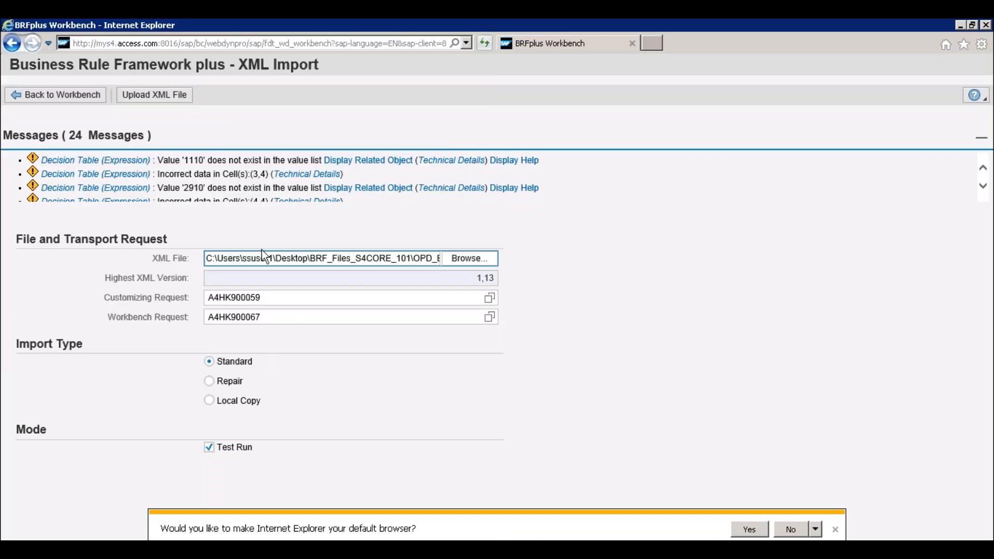
left_click(150, 97)
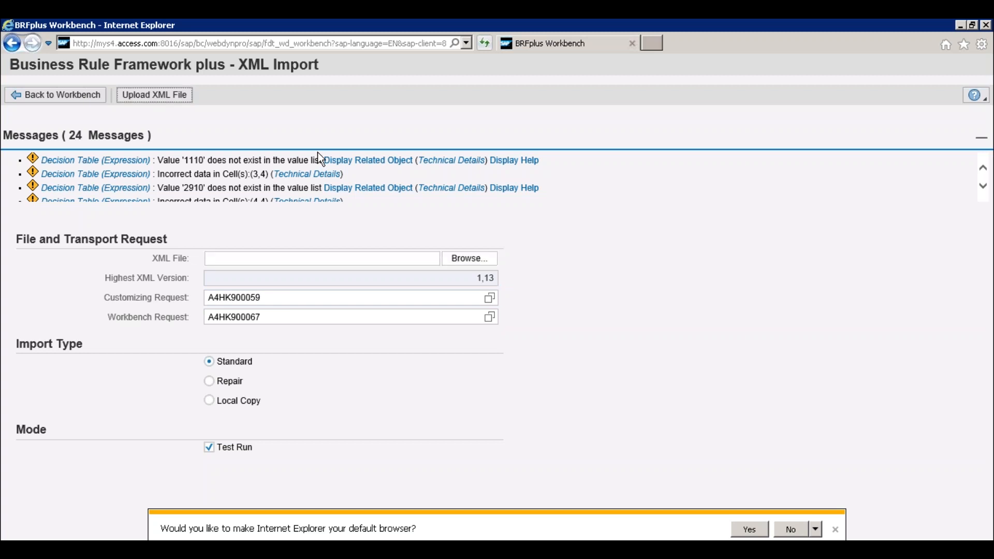
- Review the repeated test run's messages through to the end of the list
left_click(984, 189)
left_click(983, 189)
left_click(984, 188)
left_click(983, 188)
left_click(983, 188)
left_click(983, 189)
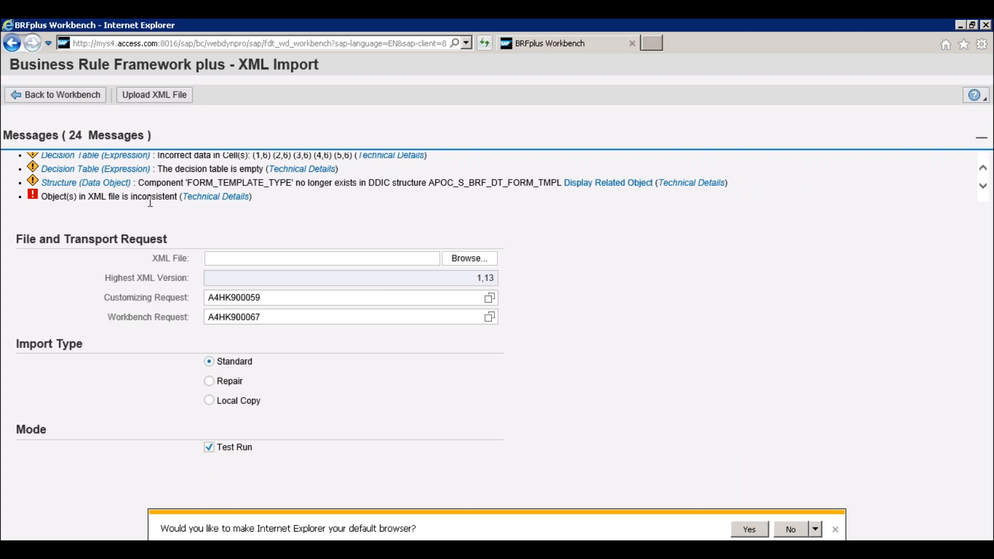
- Reopen the XML Import tool from the workbench and assign customizing request A4HK900059 and workbench request A4HK900067
left_click(83, 98)
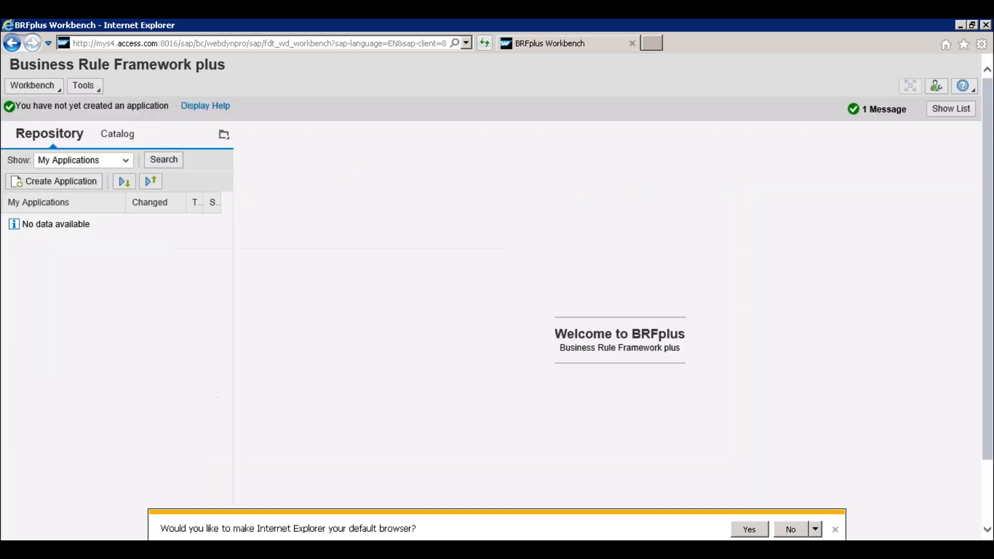
left_click(95, 88)
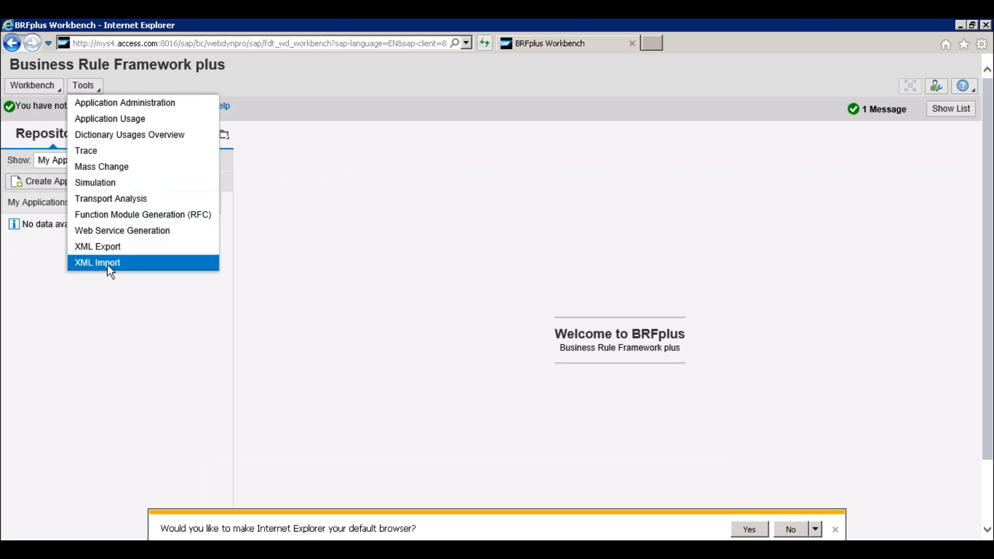
left_click(108, 265)
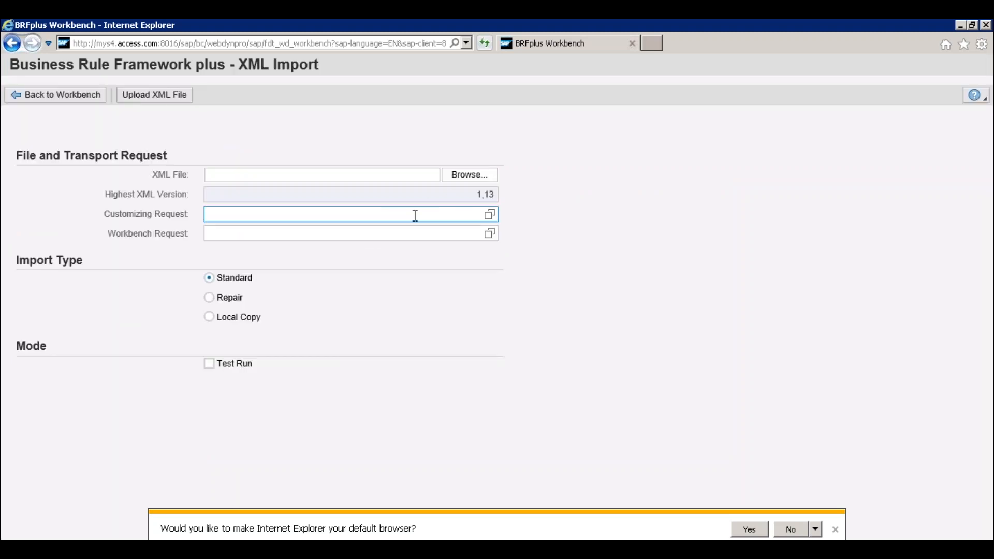
left_click(489, 215)
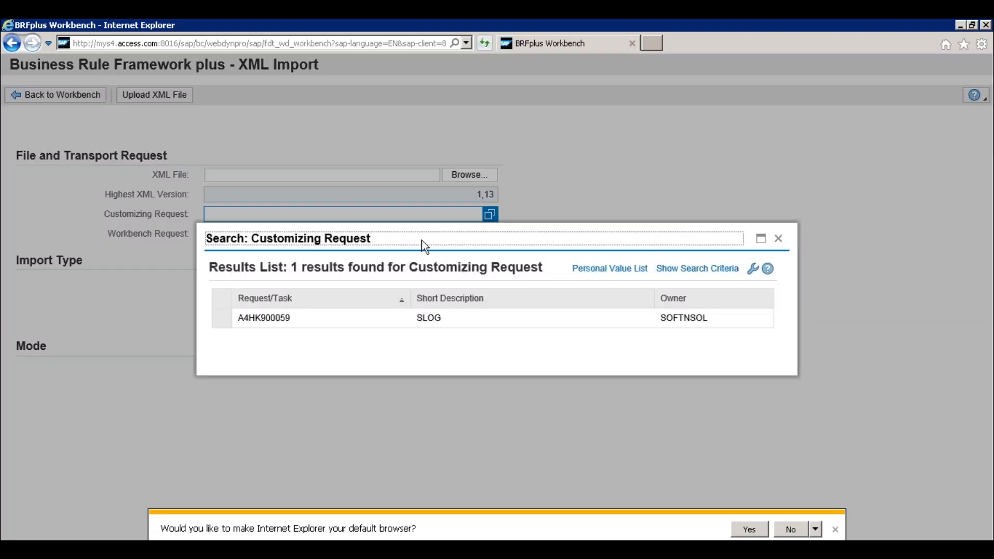
left_click(286, 322)
left_click(489, 233)
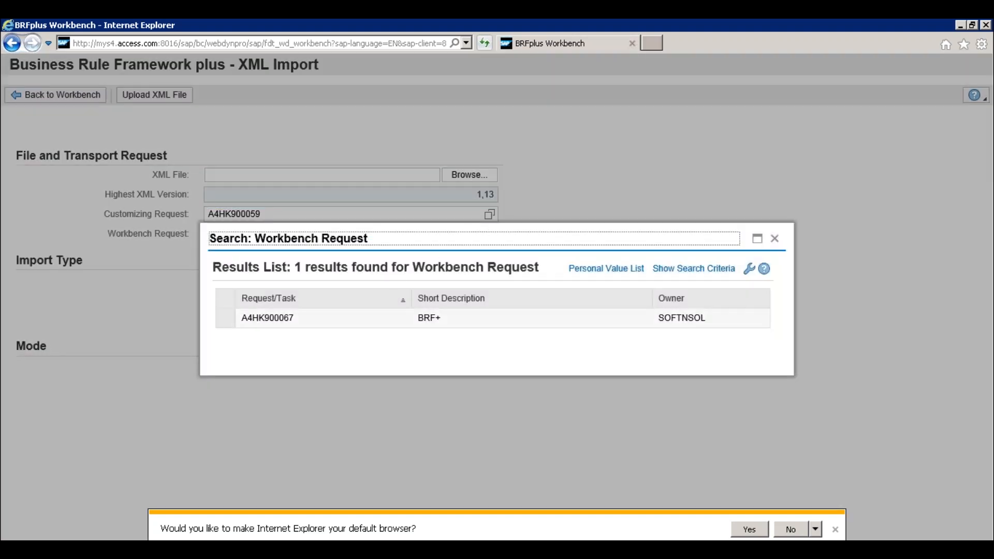
left_click(393, 318)
- Choose the purchase order OPD XML file for the import and check both transport request entries
left_click(464, 175)
double_click(222, 113)
left_click(278, 215)
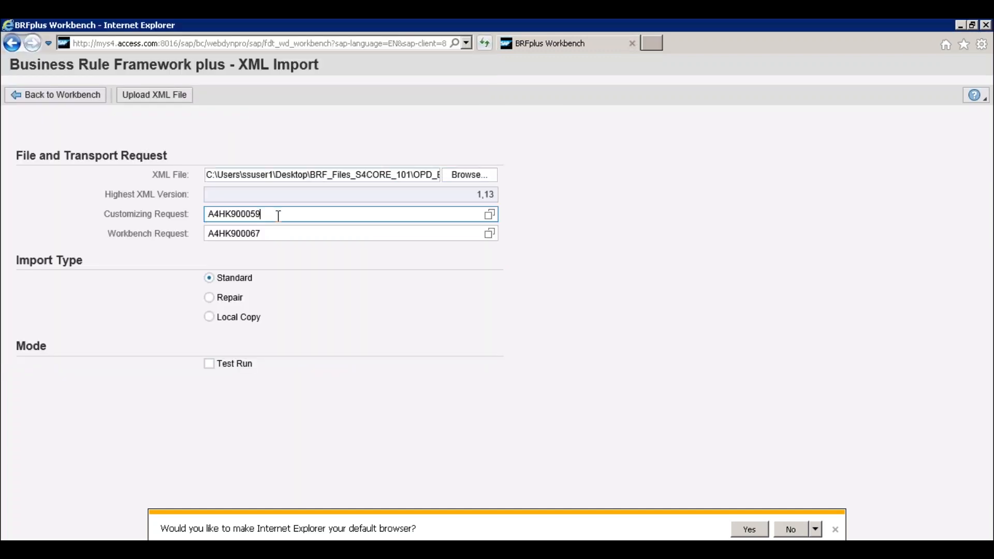
left_click(278, 234)
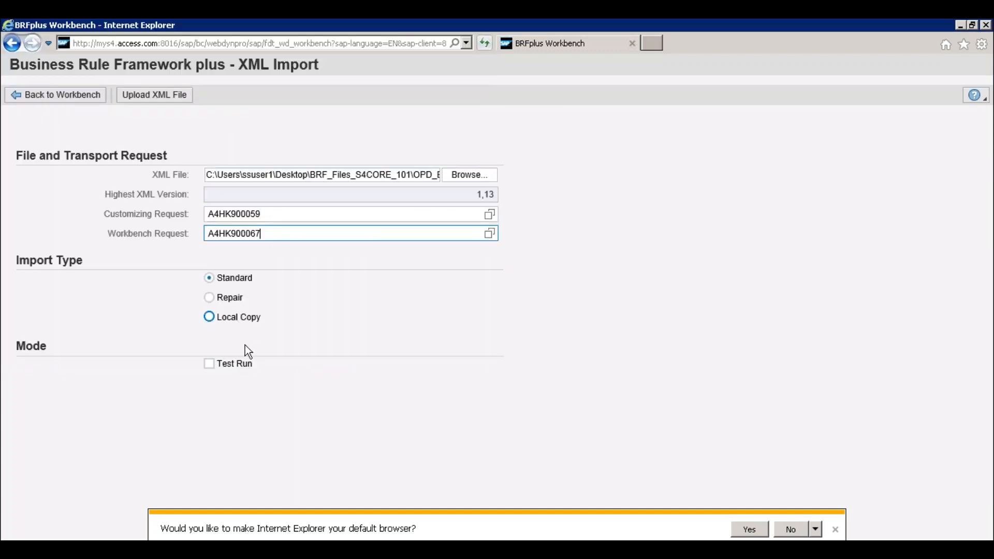
- Upload the chosen purchase order XML file as a test run and review its messages through the last message's technical details
left_click(209, 363)
left_click(156, 96)
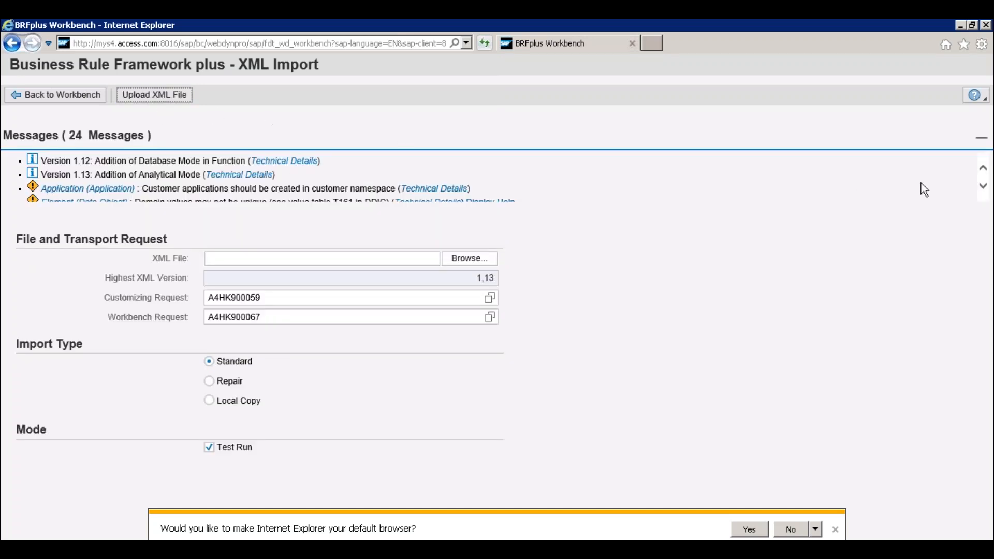
left_click(981, 189)
left_click(982, 188)
left_click(981, 188)
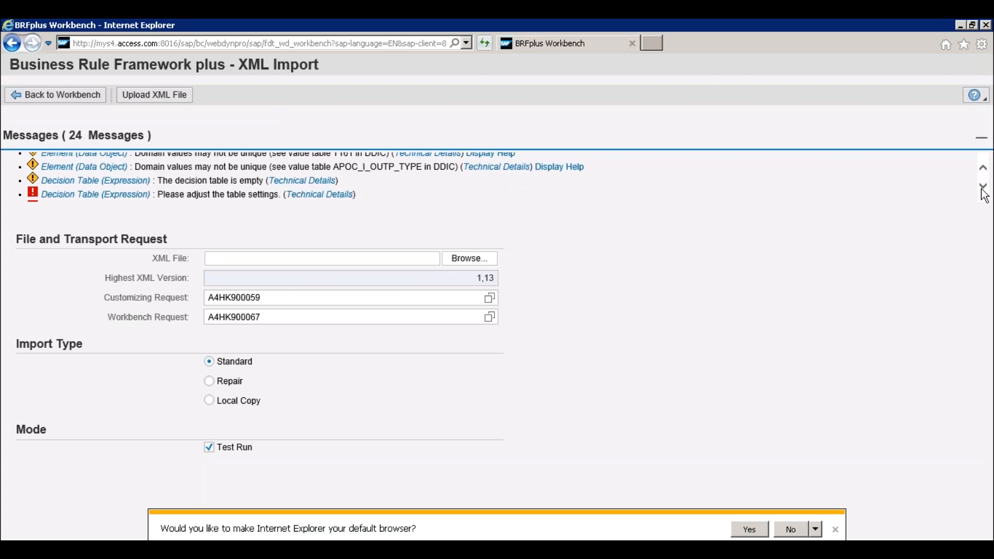
left_click(982, 188)
left_click(982, 187)
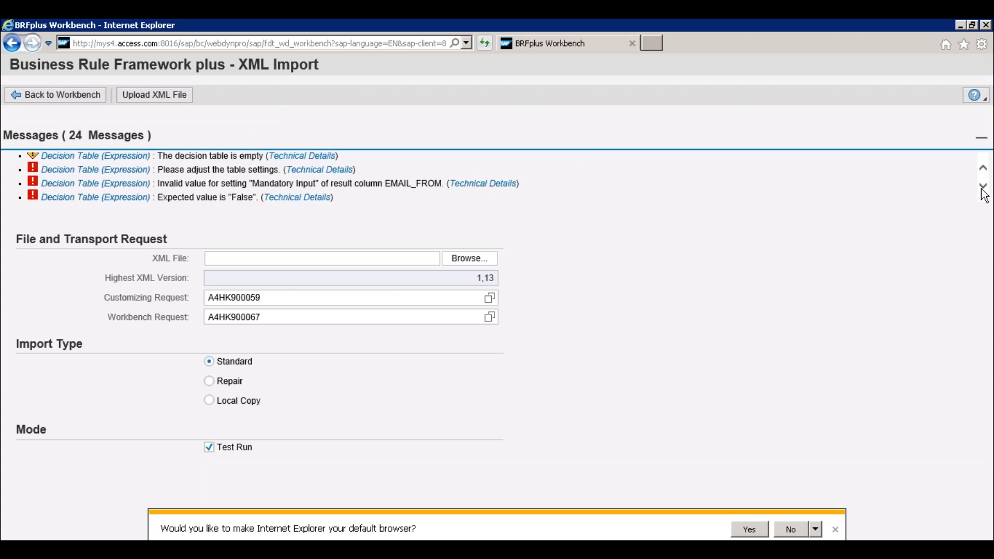
left_click(982, 187)
left_click(982, 188)
left_click(982, 187)
left_click(982, 188)
left_click(982, 189)
left_click(982, 188)
left_click(982, 188)
left_click(982, 188)
left_click(982, 188)
left_click(982, 189)
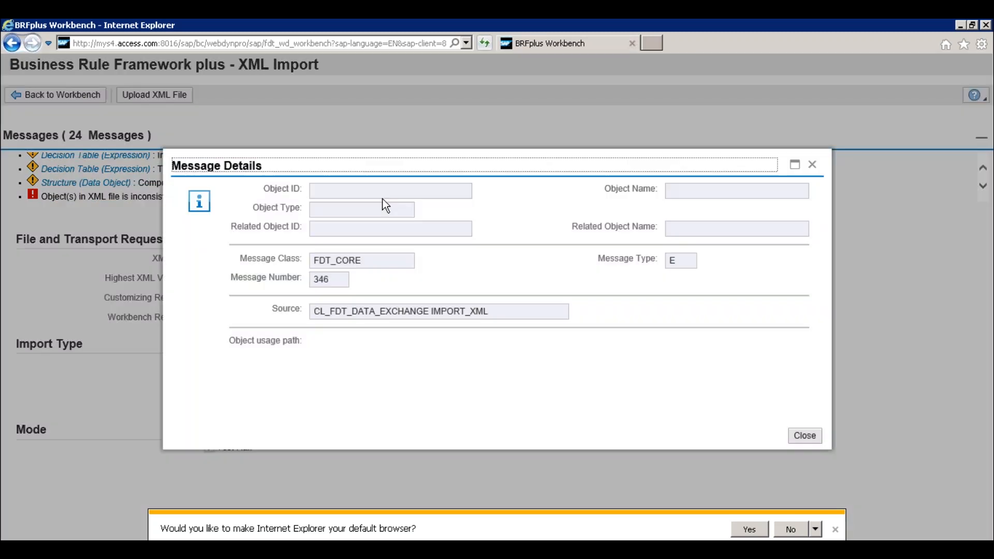
left_click(812, 165)
- Close the BRFplus workbench window and leave the Transport Organizer with the transaction code /nbrf+
left_click(633, 41)
left_click(632, 42)
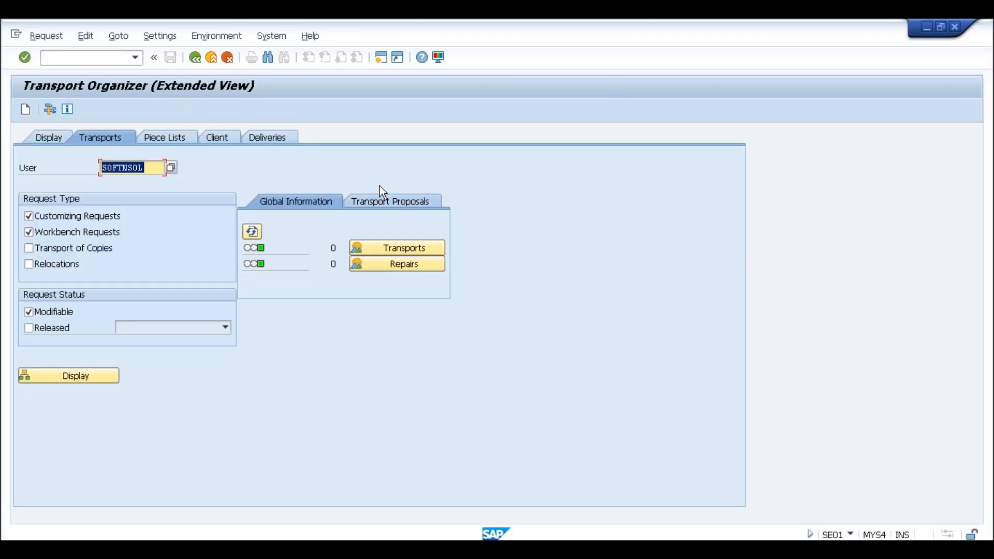
left_click(82, 56)
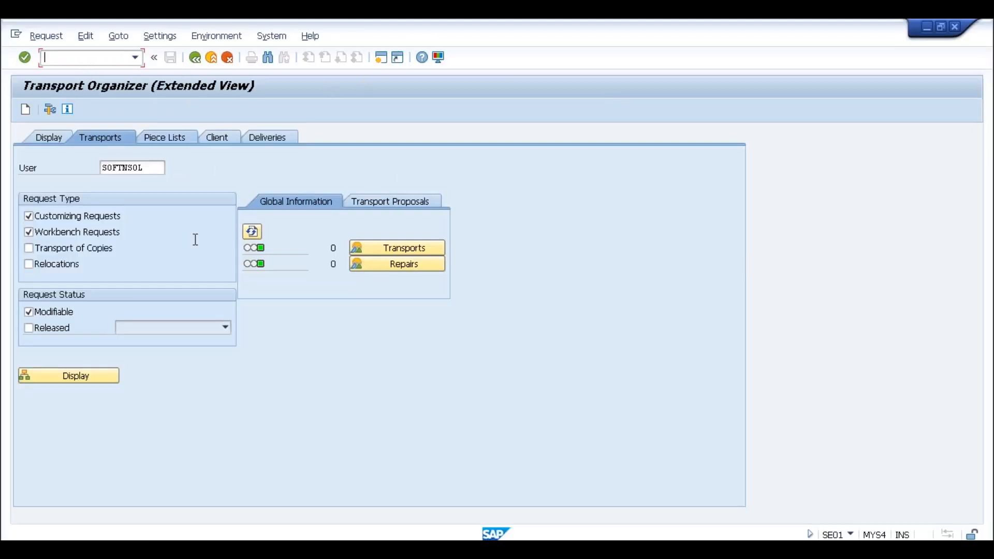
type("/nbrf+")
key("Return")
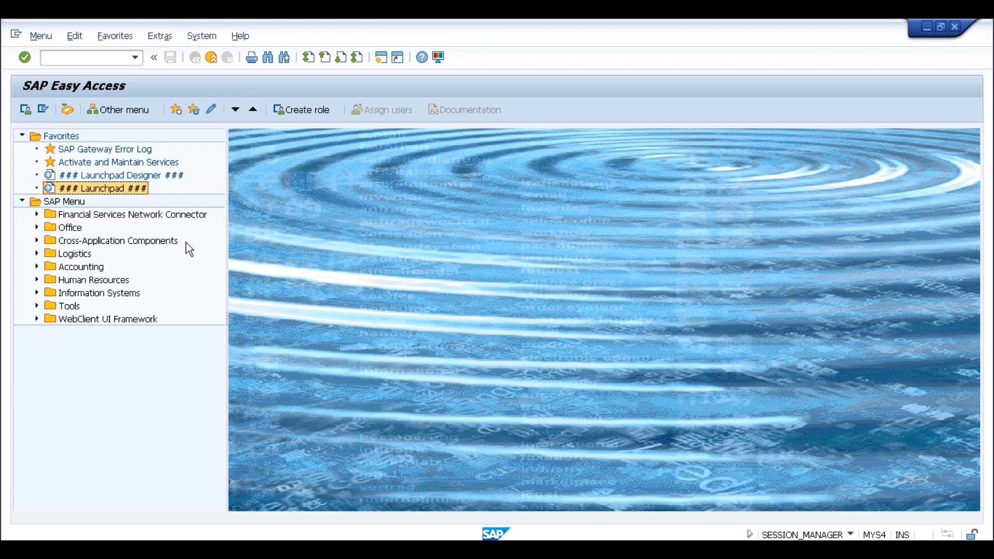
- Start transaction brf+ from SAP Easy Access and enlarge the new workbench window to full size
left_click(87, 58)
type("brf+")
key("Return")
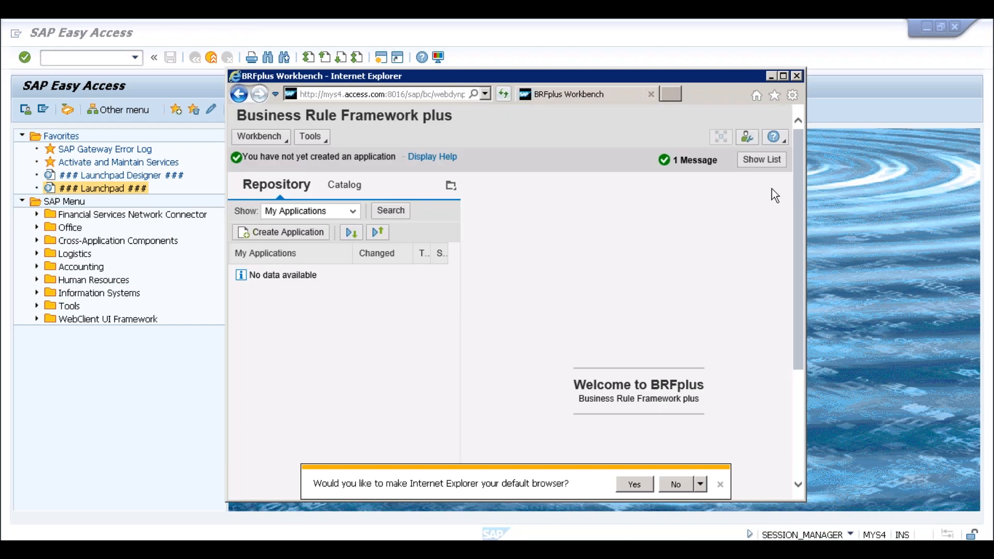
left_click(782, 76)
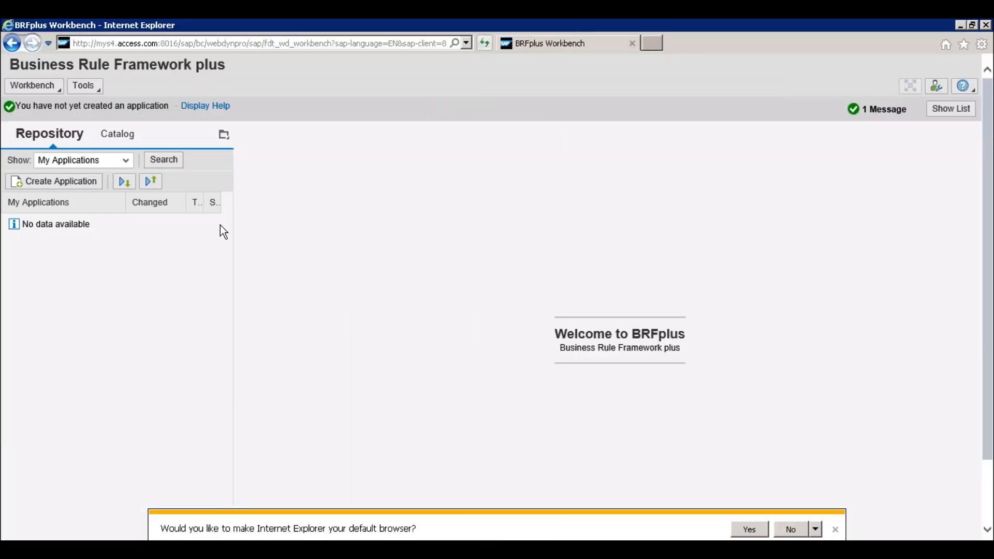
- Open the XML Import tool and assign customizing request A4HK900059 and workbench request A4HK900067
left_click(98, 91)
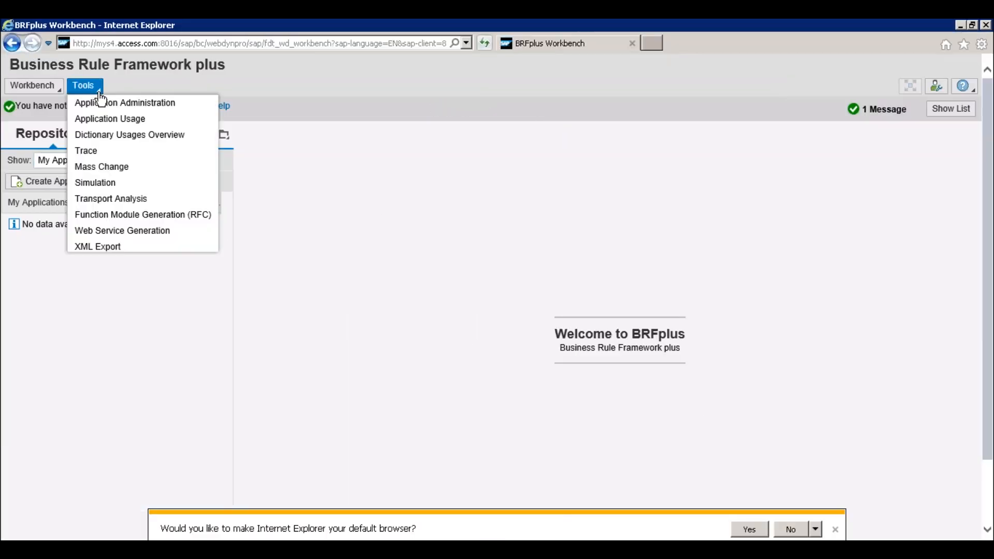
left_click(92, 269)
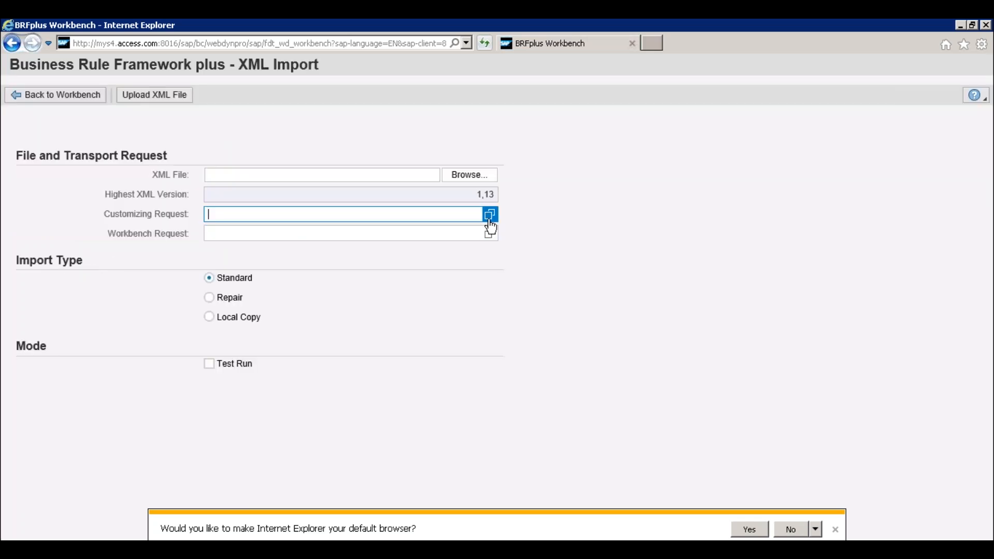
left_click(489, 215)
left_click(247, 320)
left_click(489, 234)
left_click(284, 320)
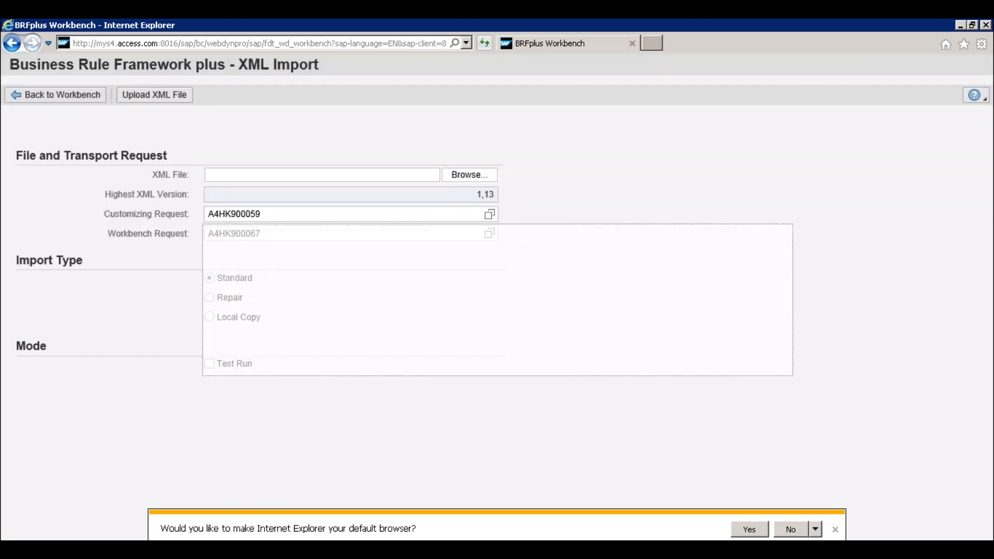
- Choose OPD_EF_PURCHASE_ORDER from the BRF_Files_S4CORE_101 folder and upload it as a test run
left_click(461, 176)
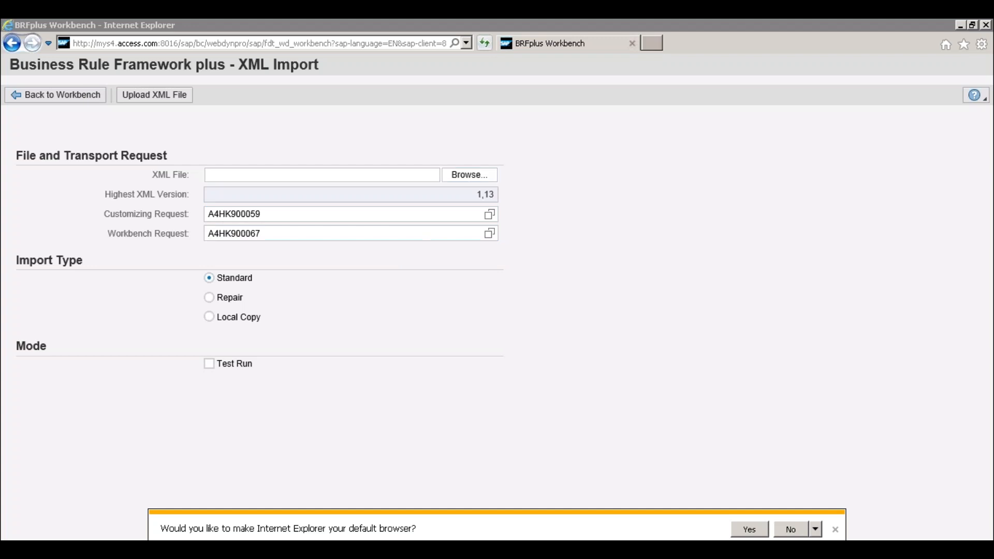
double_click(191, 268)
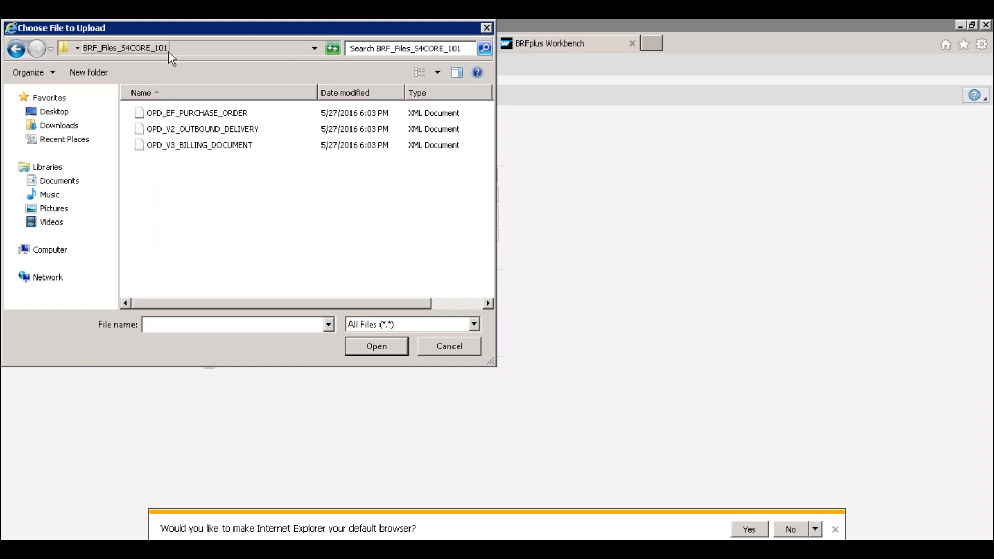
double_click(226, 114)
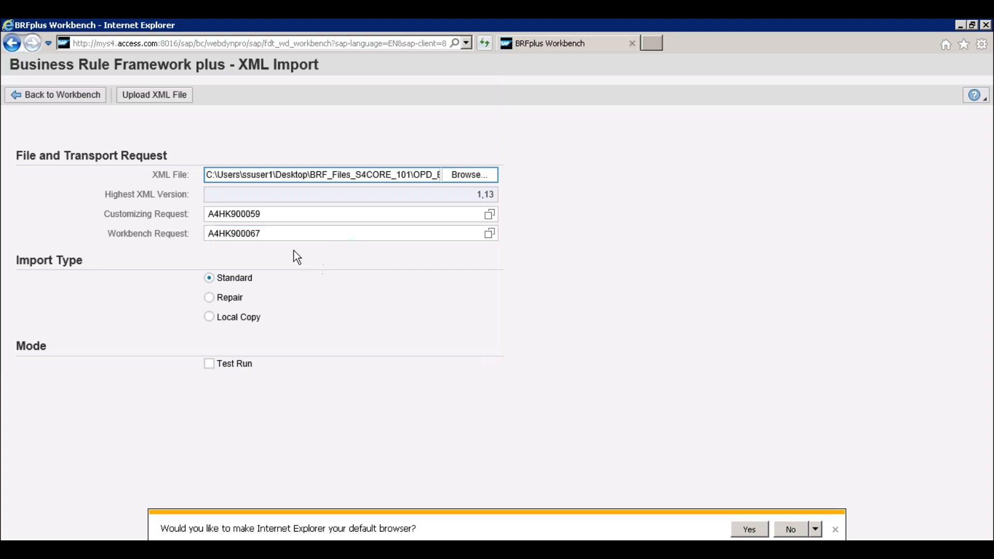
left_click(280, 234)
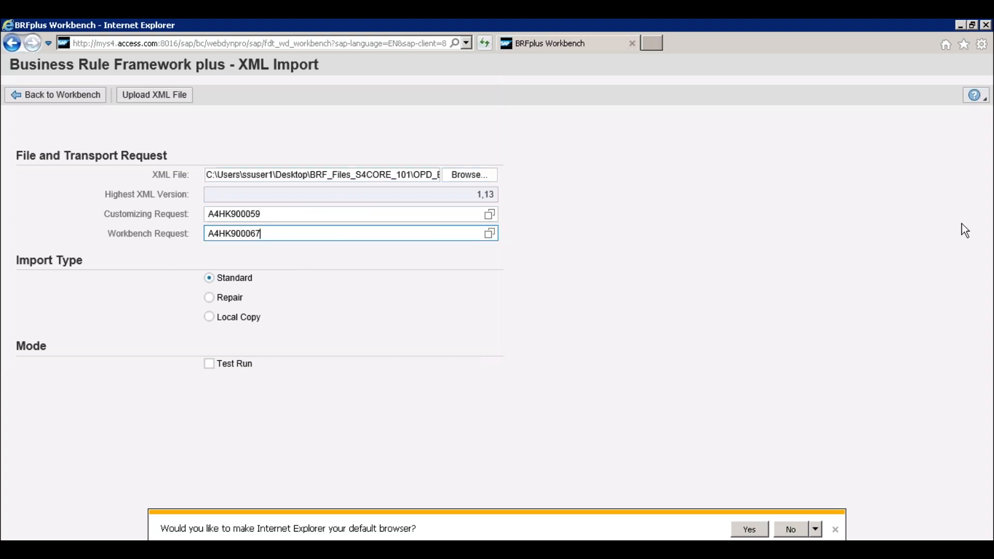
left_click(209, 364)
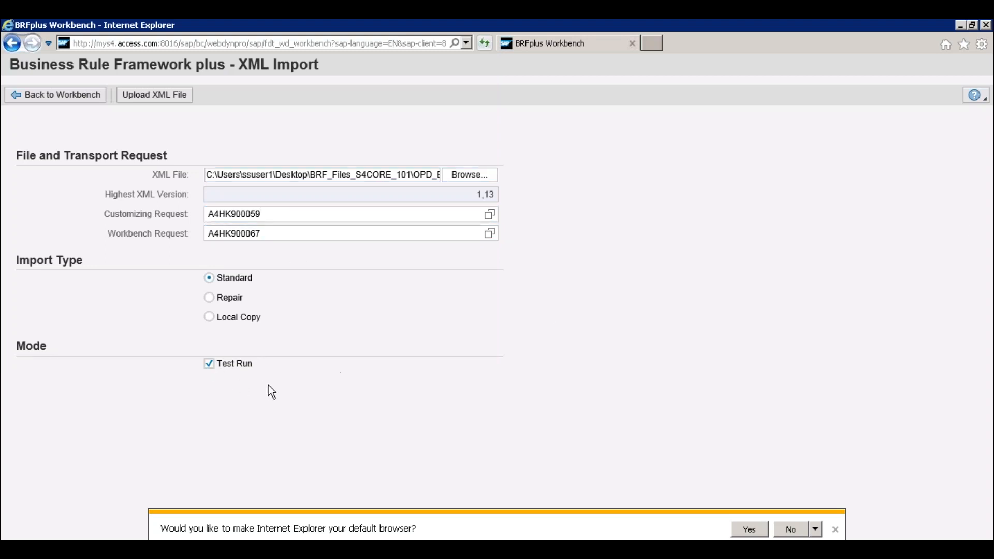
left_click(165, 96)
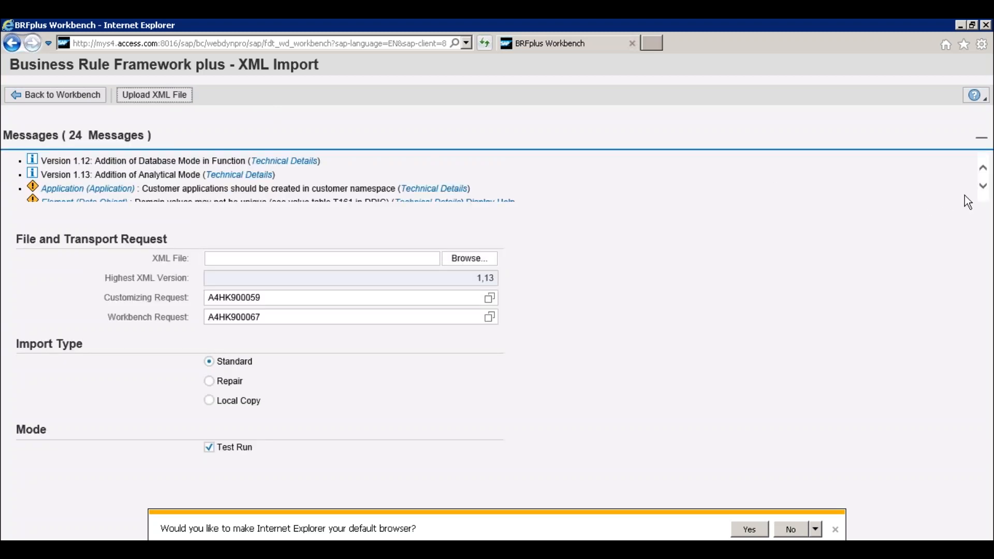
- Review the test-run messages and the technical details of the decision table's "Please adjust the table settings" error
left_click(982, 187)
left_click(982, 187)
left_click(981, 188)
left_click(982, 187)
left_click(982, 187)
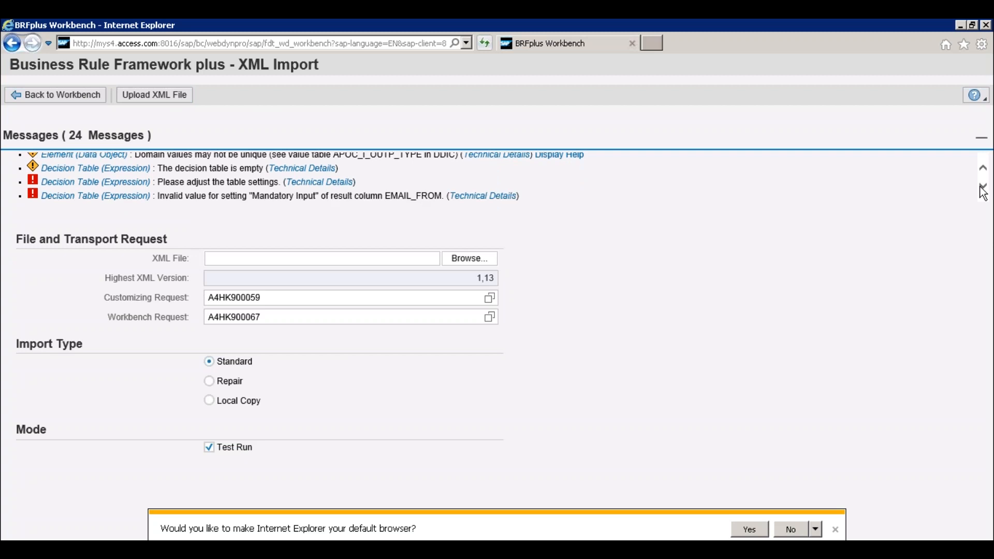
left_click(309, 184)
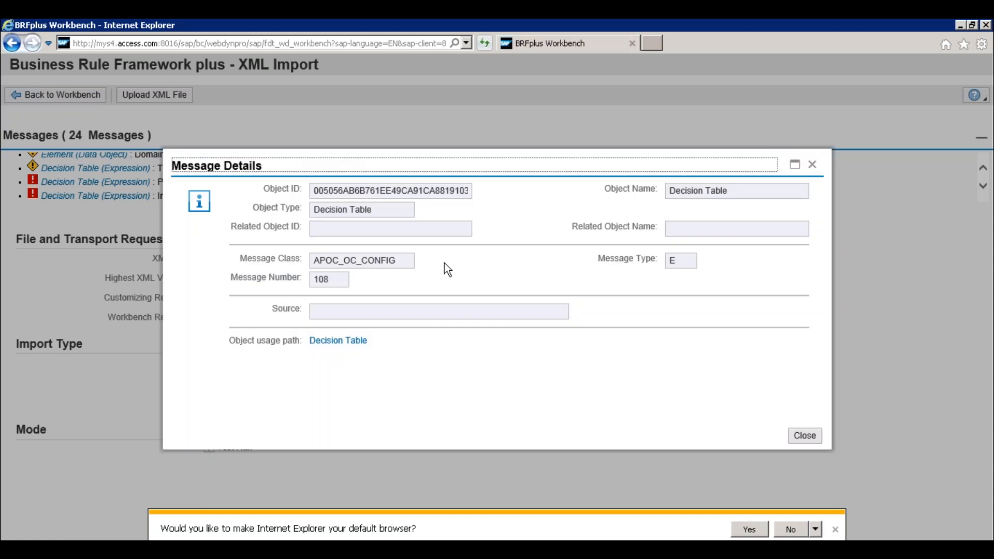
left_click(811, 165)
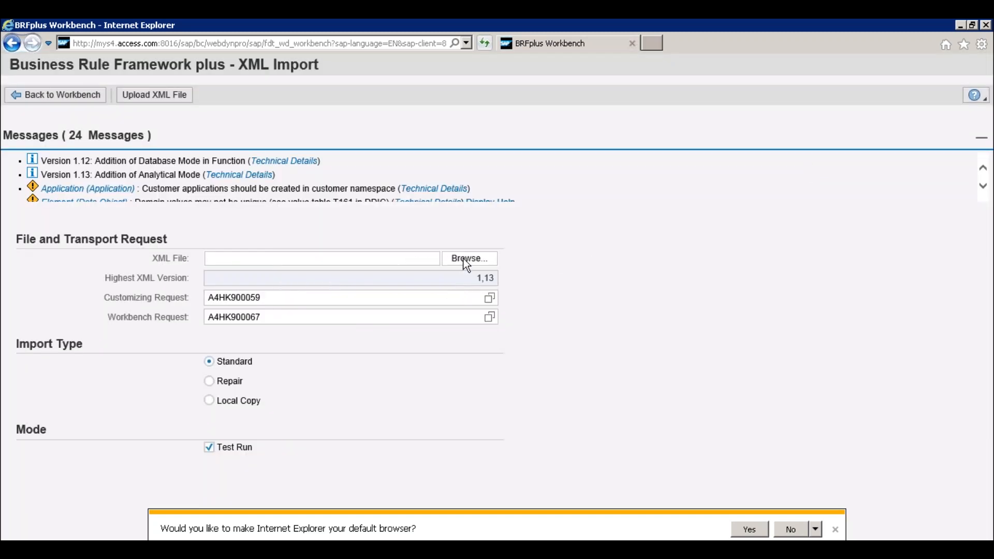
- Choose the OPD_EF_PURCHASE_ORDER file for another upload and check the customizing and workbench request entries
left_click(468, 259)
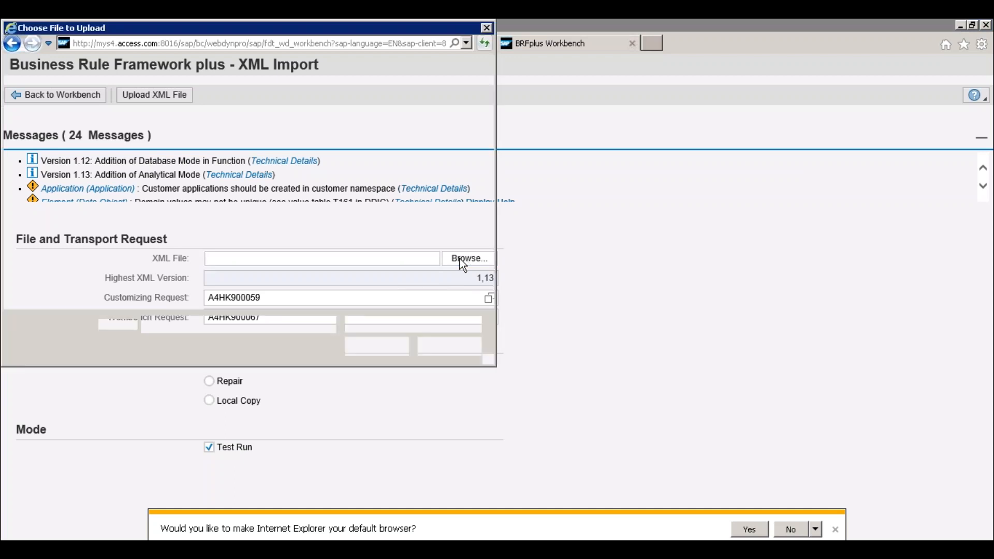
left_click(201, 114)
double_click(201, 114)
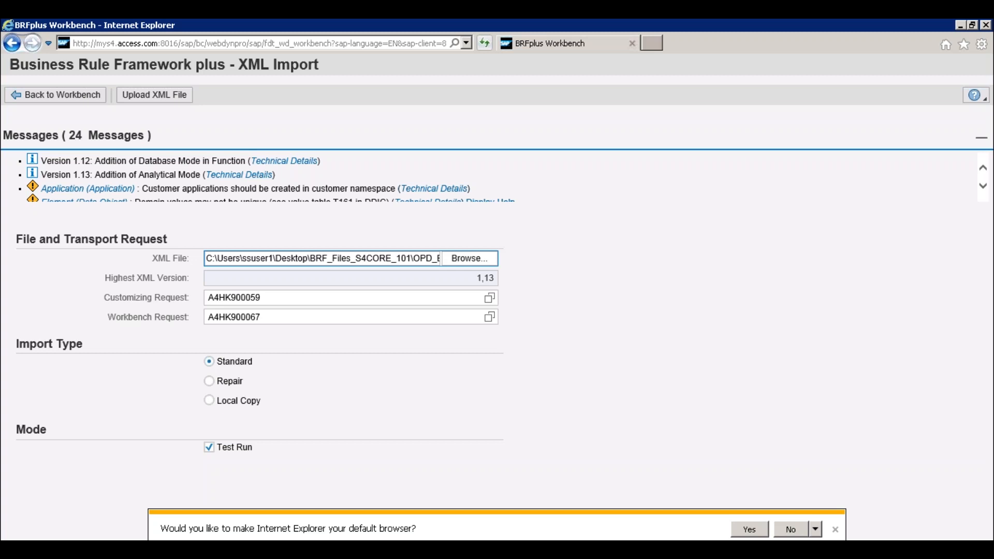
left_click(364, 315)
left_click(333, 298)
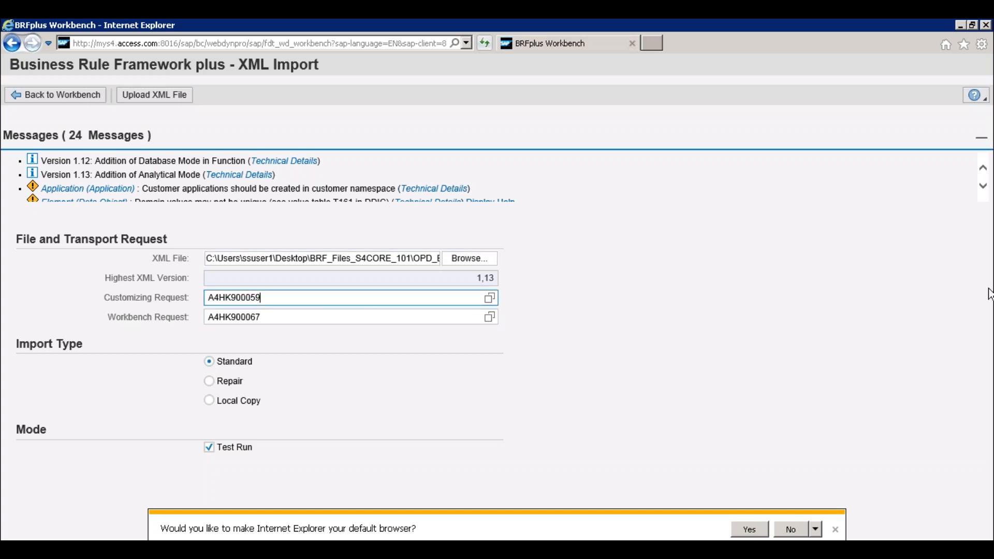
left_click(417, 317)
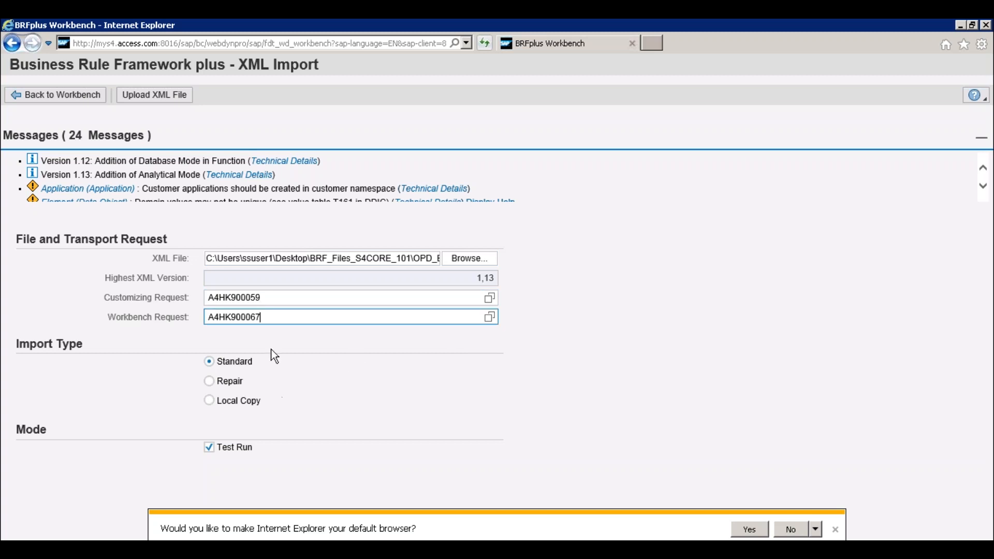
- Reselect OPD_EF_PURCHASE_ORDER from the BRF_Files_S4CORE_101 folder, repeat the test-run upload and review its messages
left_click(412, 260)
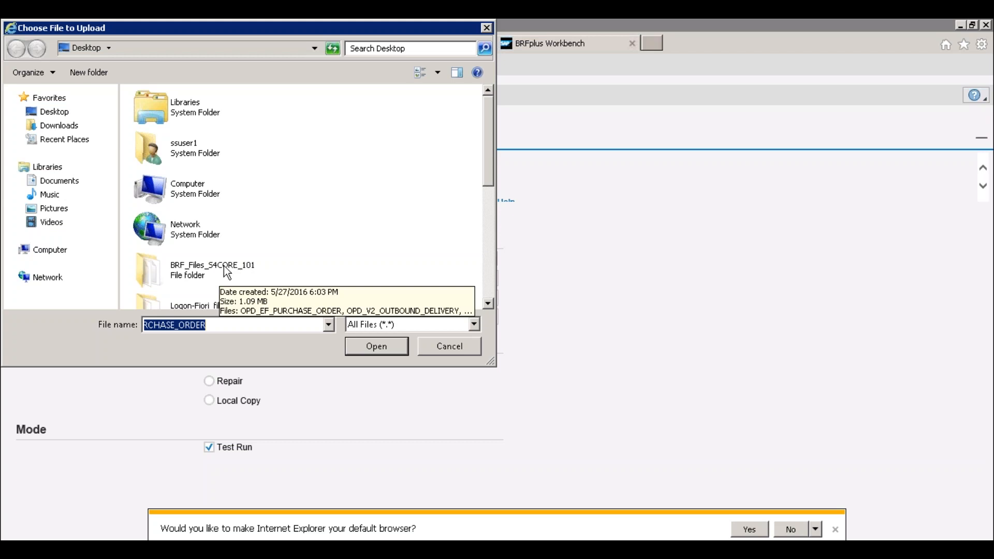
double_click(207, 272)
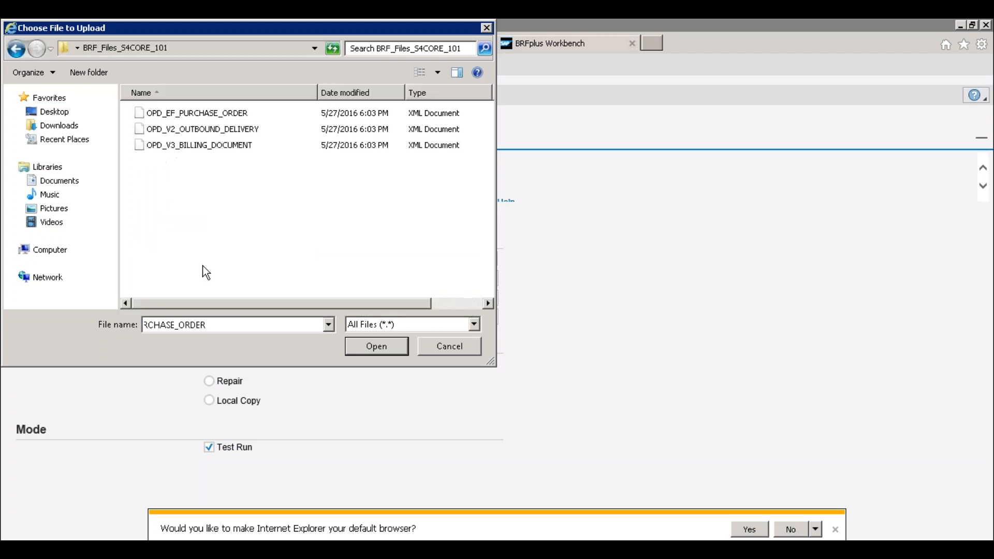
double_click(216, 114)
left_click(287, 296)
left_click(279, 317)
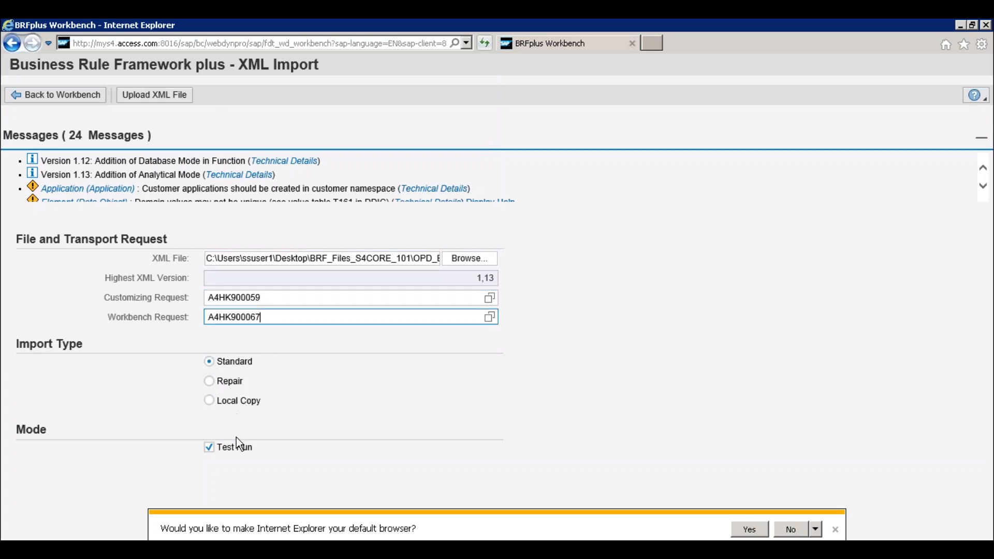
left_click(156, 102)
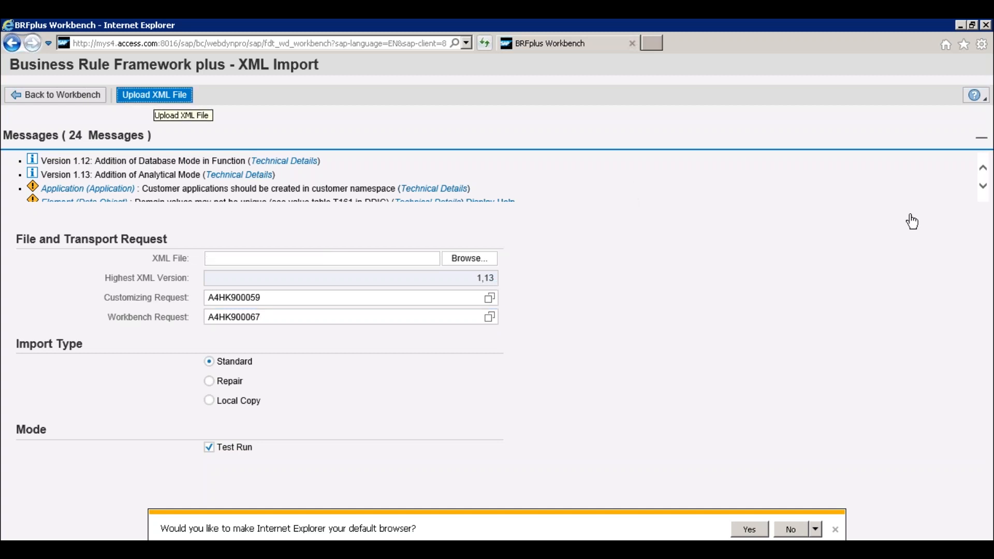
left_click(981, 186)
left_click(980, 185)
left_click(980, 186)
left_click(981, 186)
left_click(980, 186)
left_click(980, 186)
left_click(980, 186)
left_click(980, 185)
left_click(981, 186)
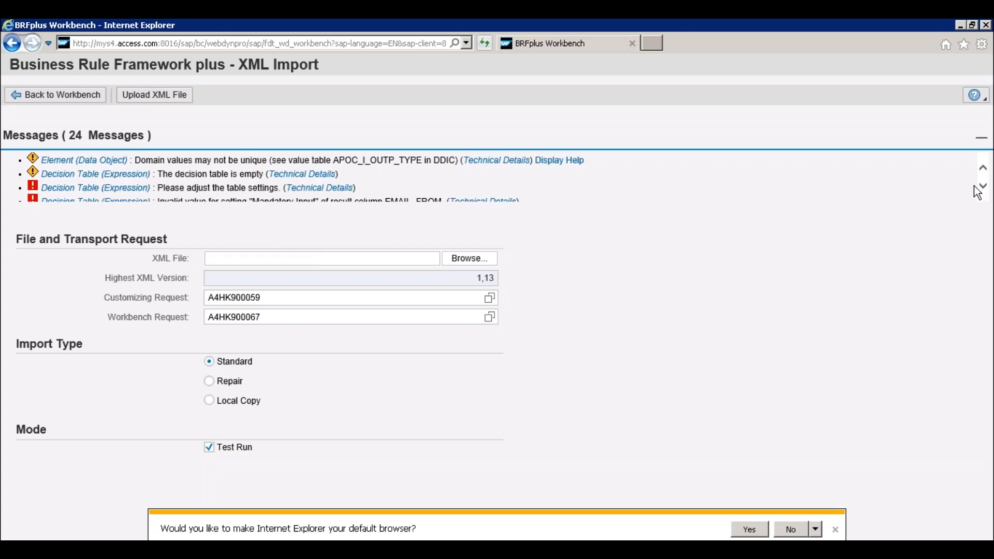
- Turn off the test run, upload the OPD_EF_PURCHASE_ORDER XML file as an actual import and review its messages
left_click(208, 447)
left_click(152, 98)
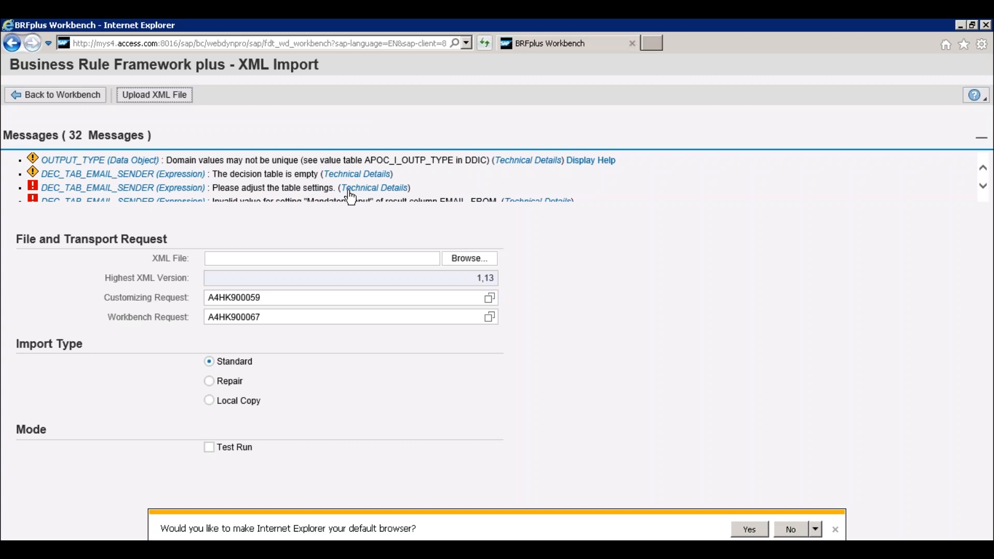
scroll(350, 196, "down", 3)
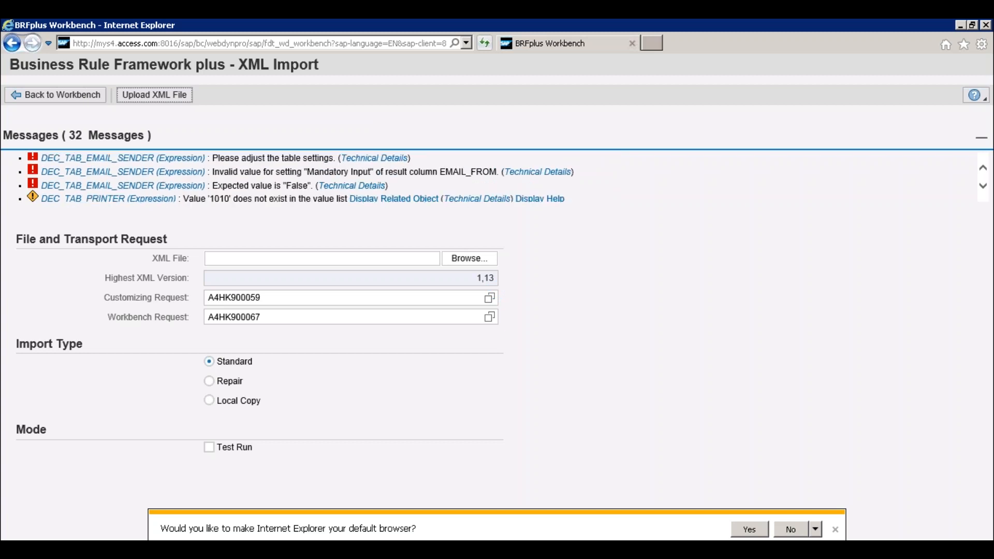
scroll(213, 186, "up", 1)
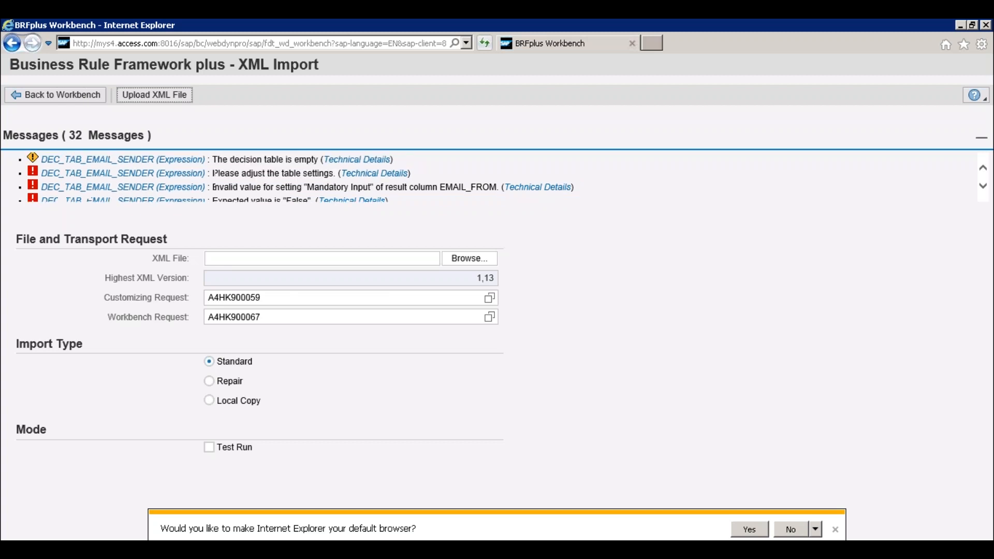
scroll(321, 178, "up", 4)
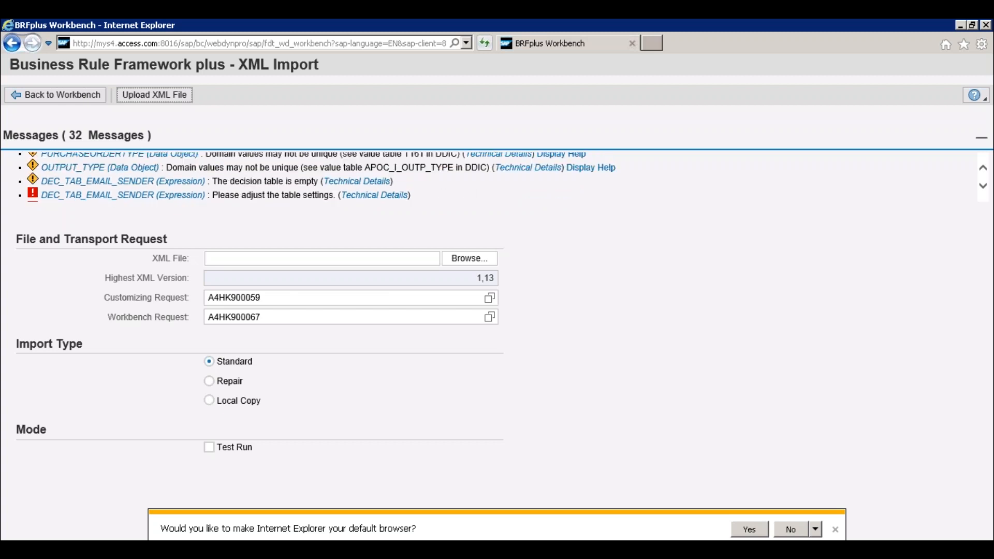
scroll(321, 178, "up", 2)
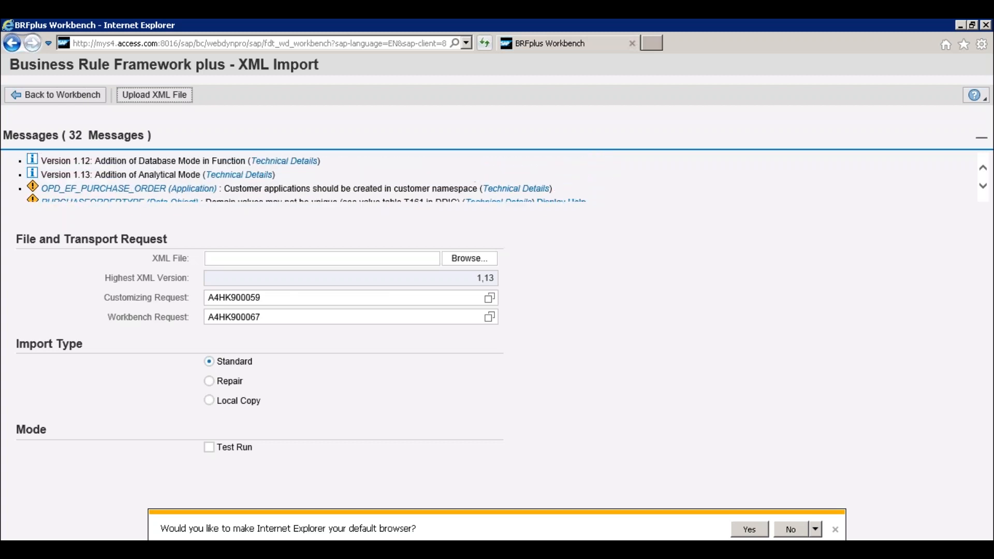
- Close BRFplus Workbench, open the extracted BRF_Files_S4CORE_101 folder on the desktop, and check the OPD_EF_PURCHASE_ORDER file's details and folder path
left_click(632, 43)
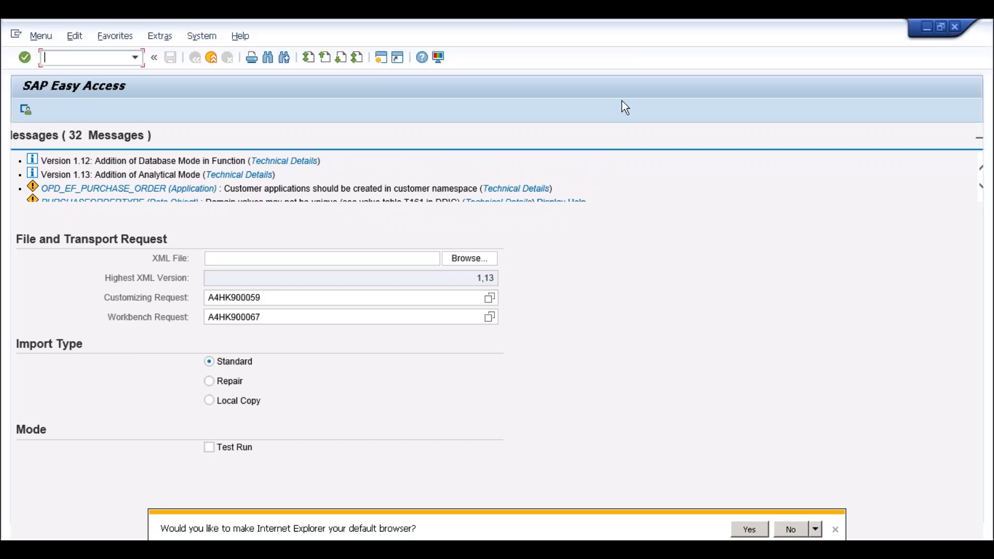
key("super+d")
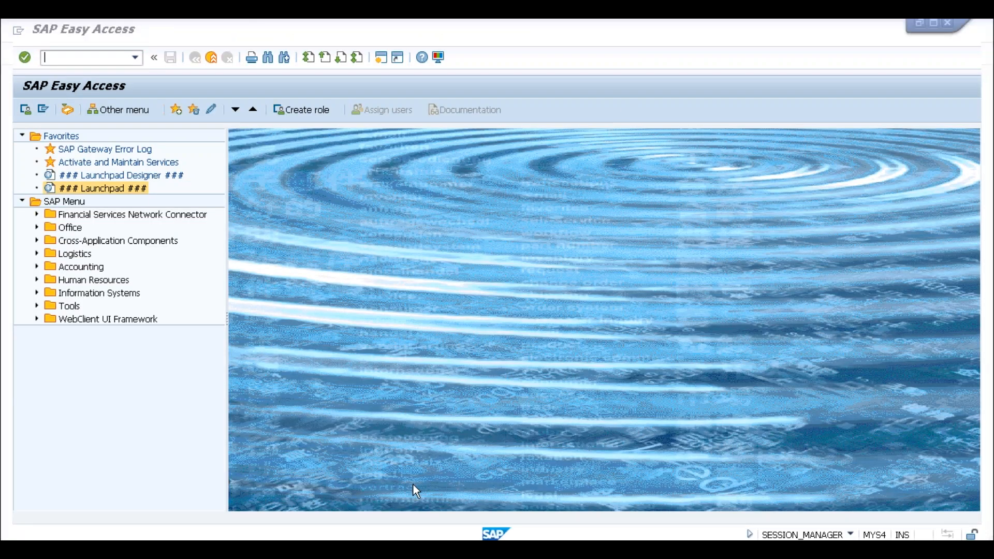
double_click(27, 119)
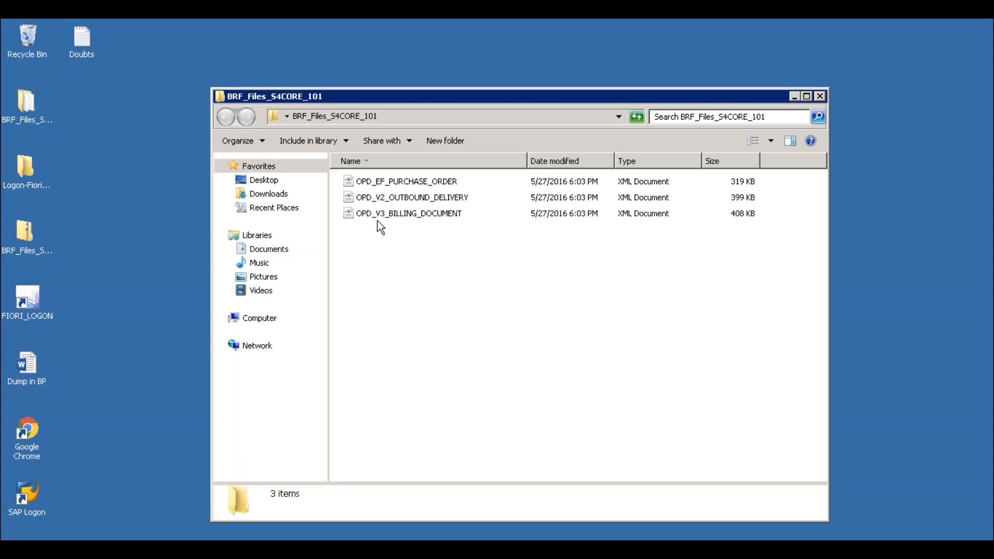
left_click(21, 250)
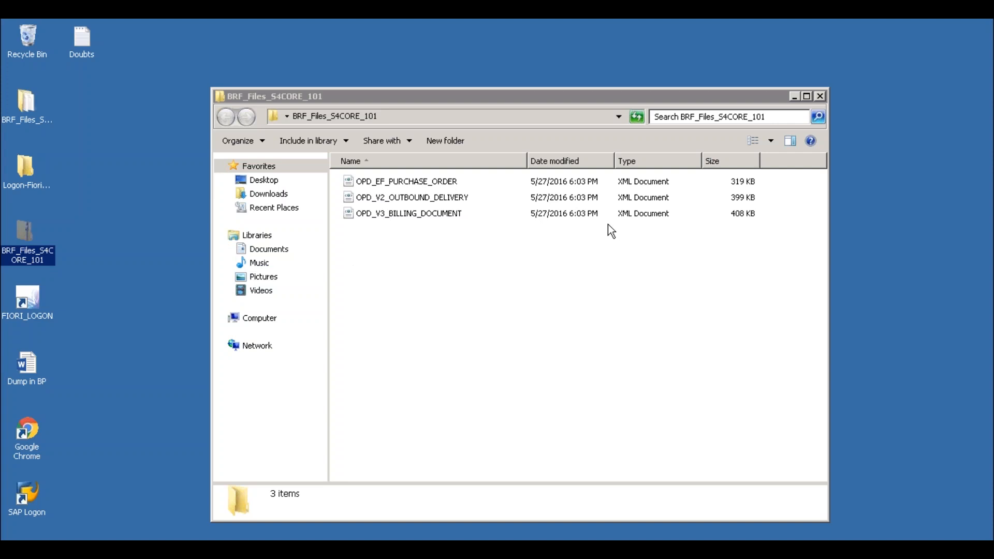
left_click(547, 185)
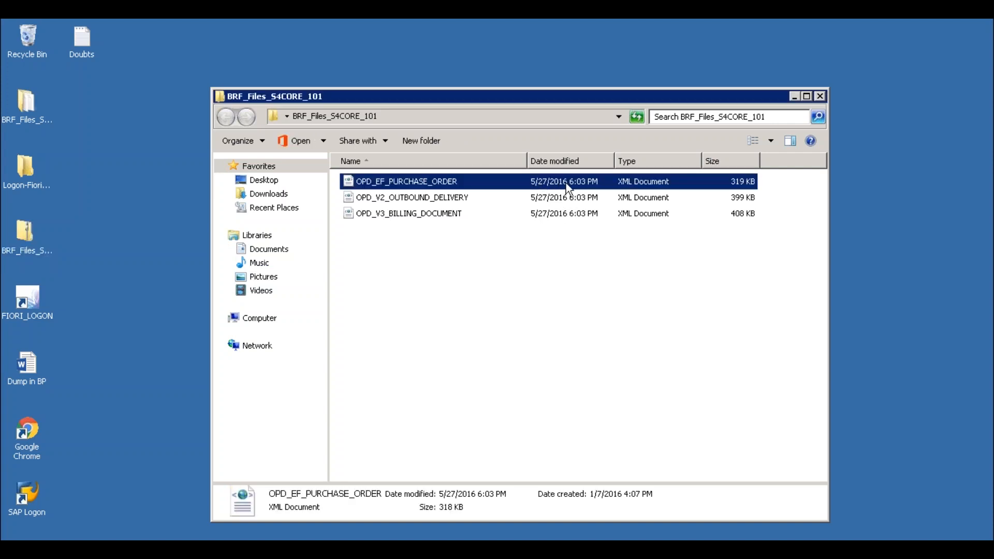
double_click(451, 183)
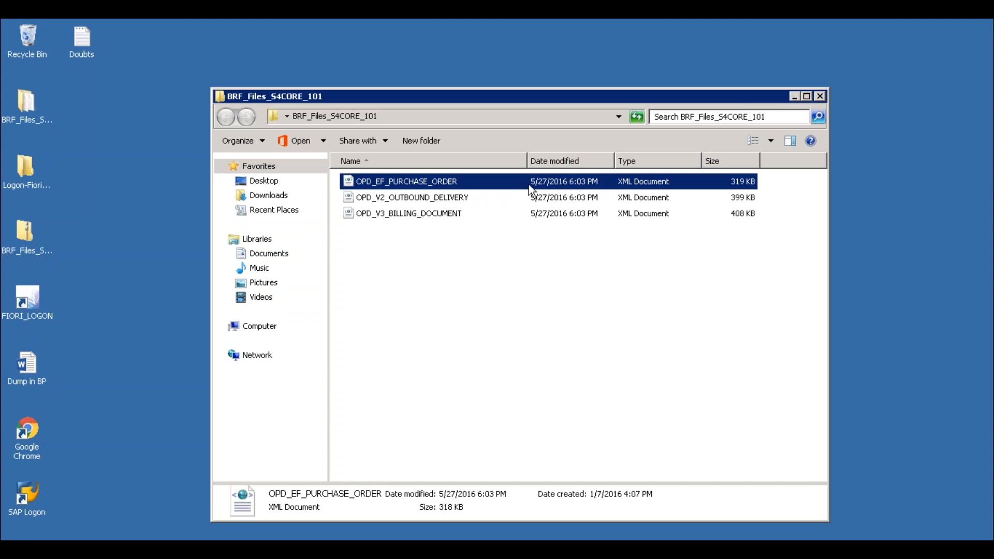
left_click(397, 119)
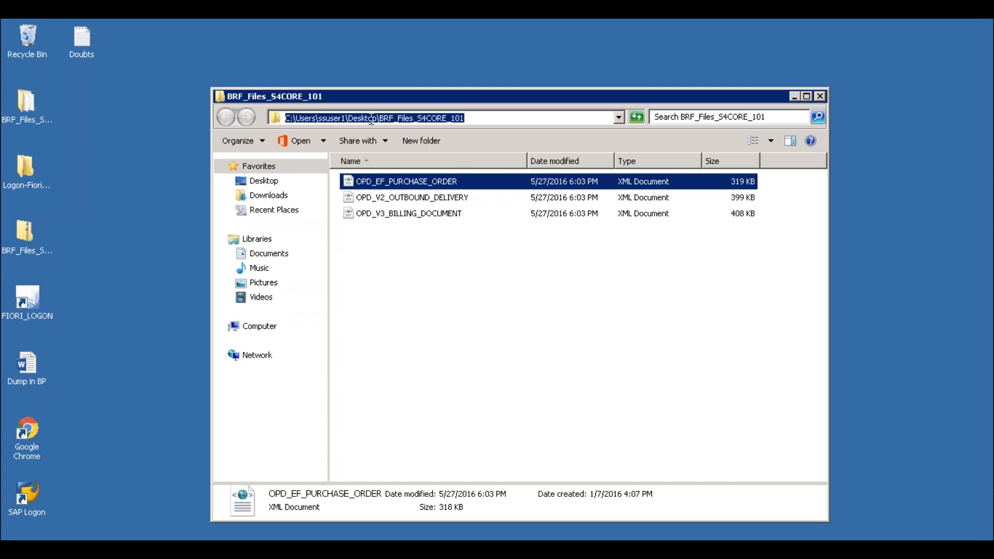
left_click(476, 118)
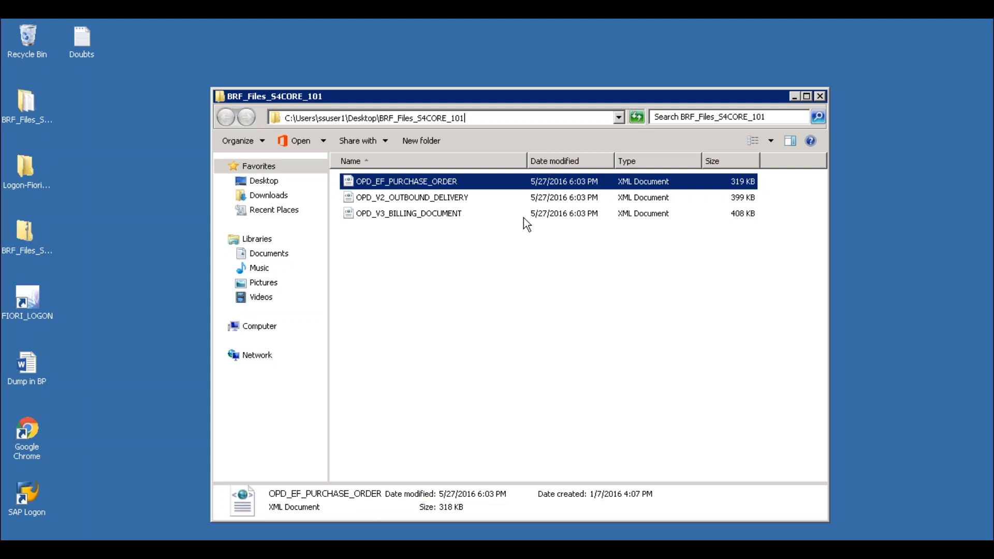
left_click(820, 97)
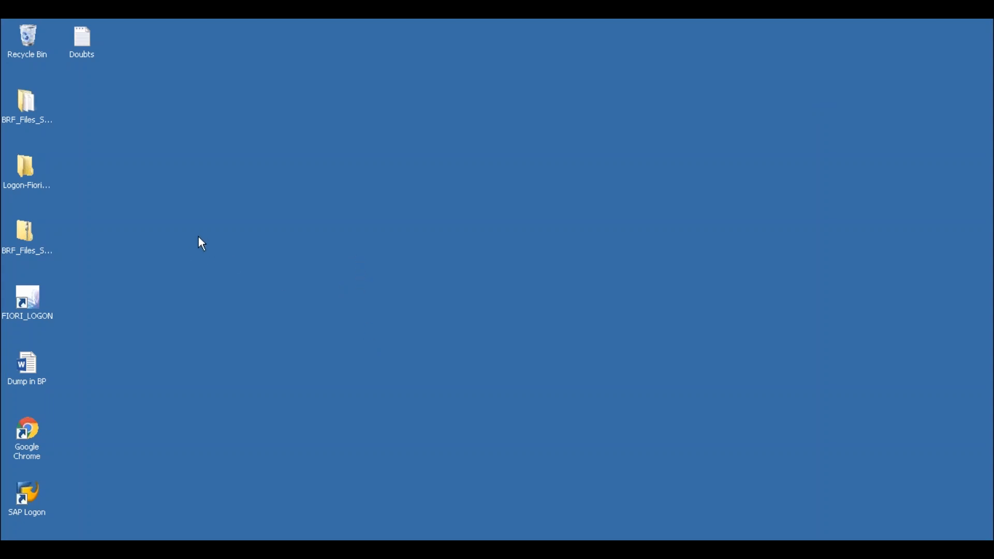
- Open the zipped BRF_Files_S4CORE_101 archive on the desktop, check its XML files' sizes and modification dates, and close it
double_click(23, 236)
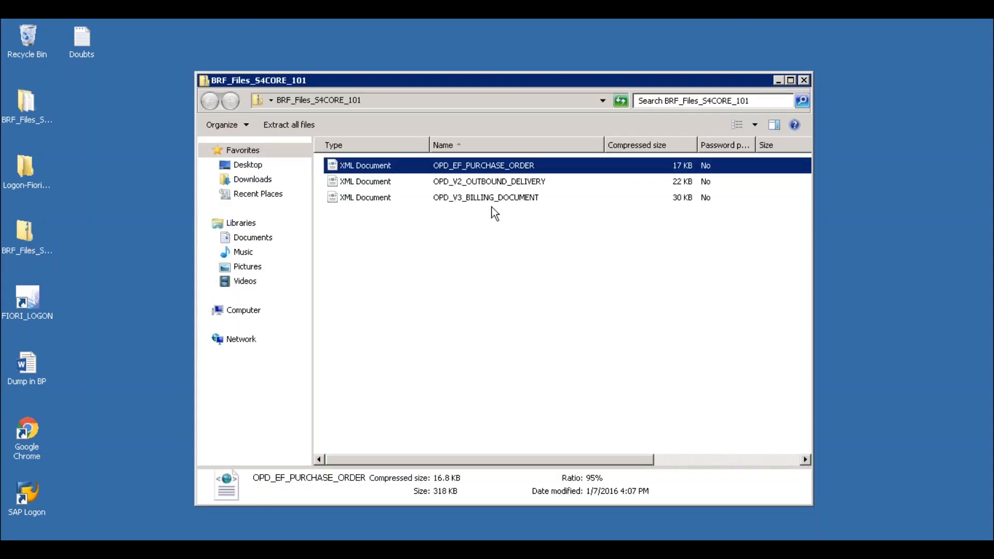
left_click(678, 458)
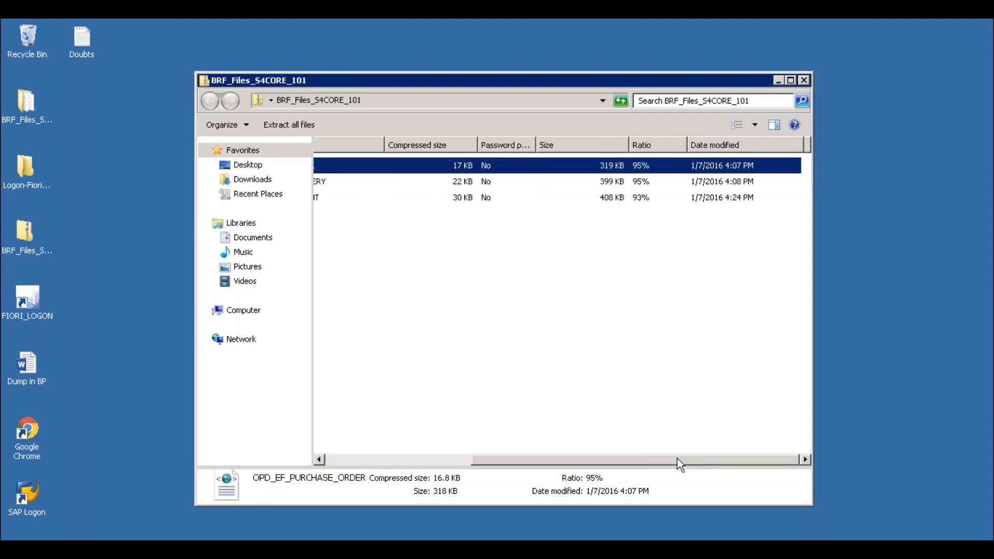
left_click_drag(677, 458, 399, 459)
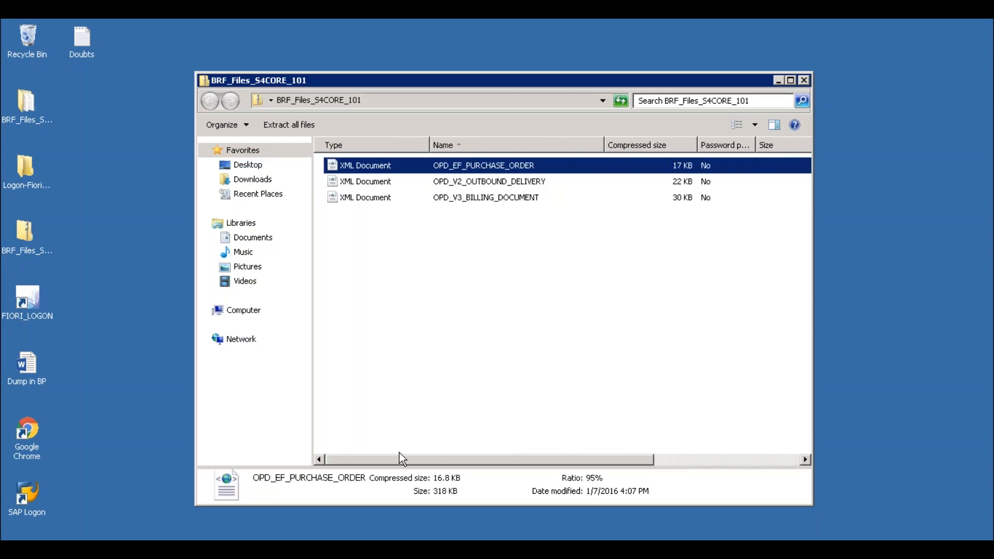
left_click(805, 80)
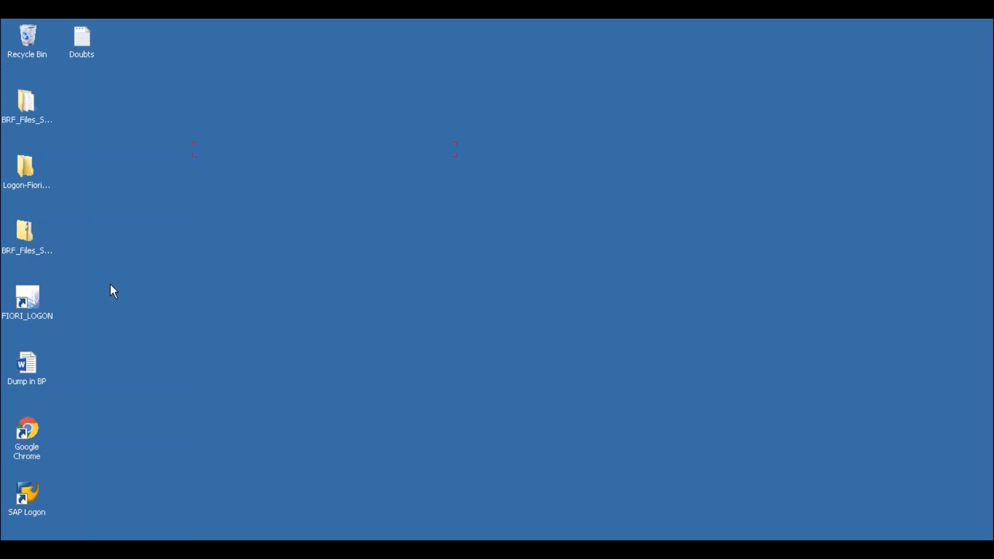
mouse_move(673, 32)
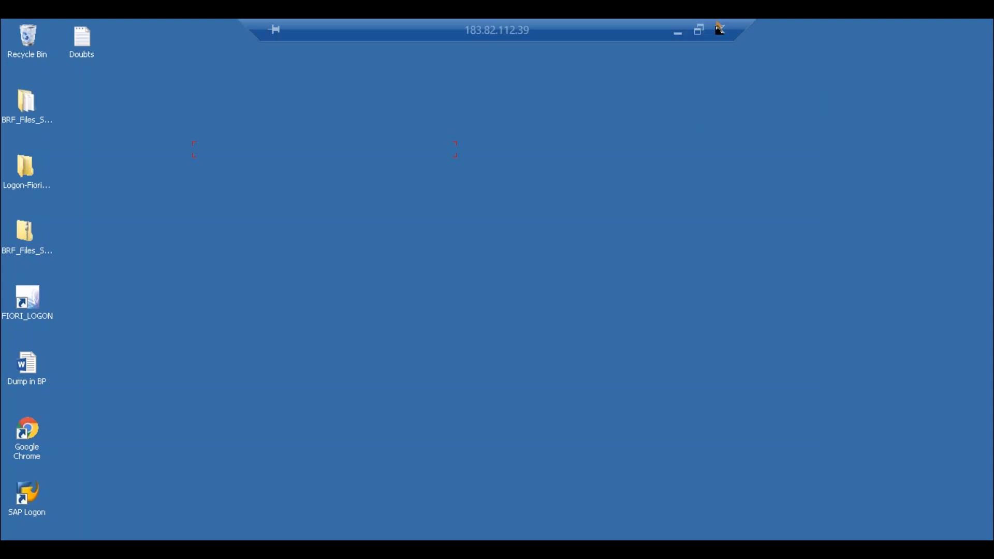